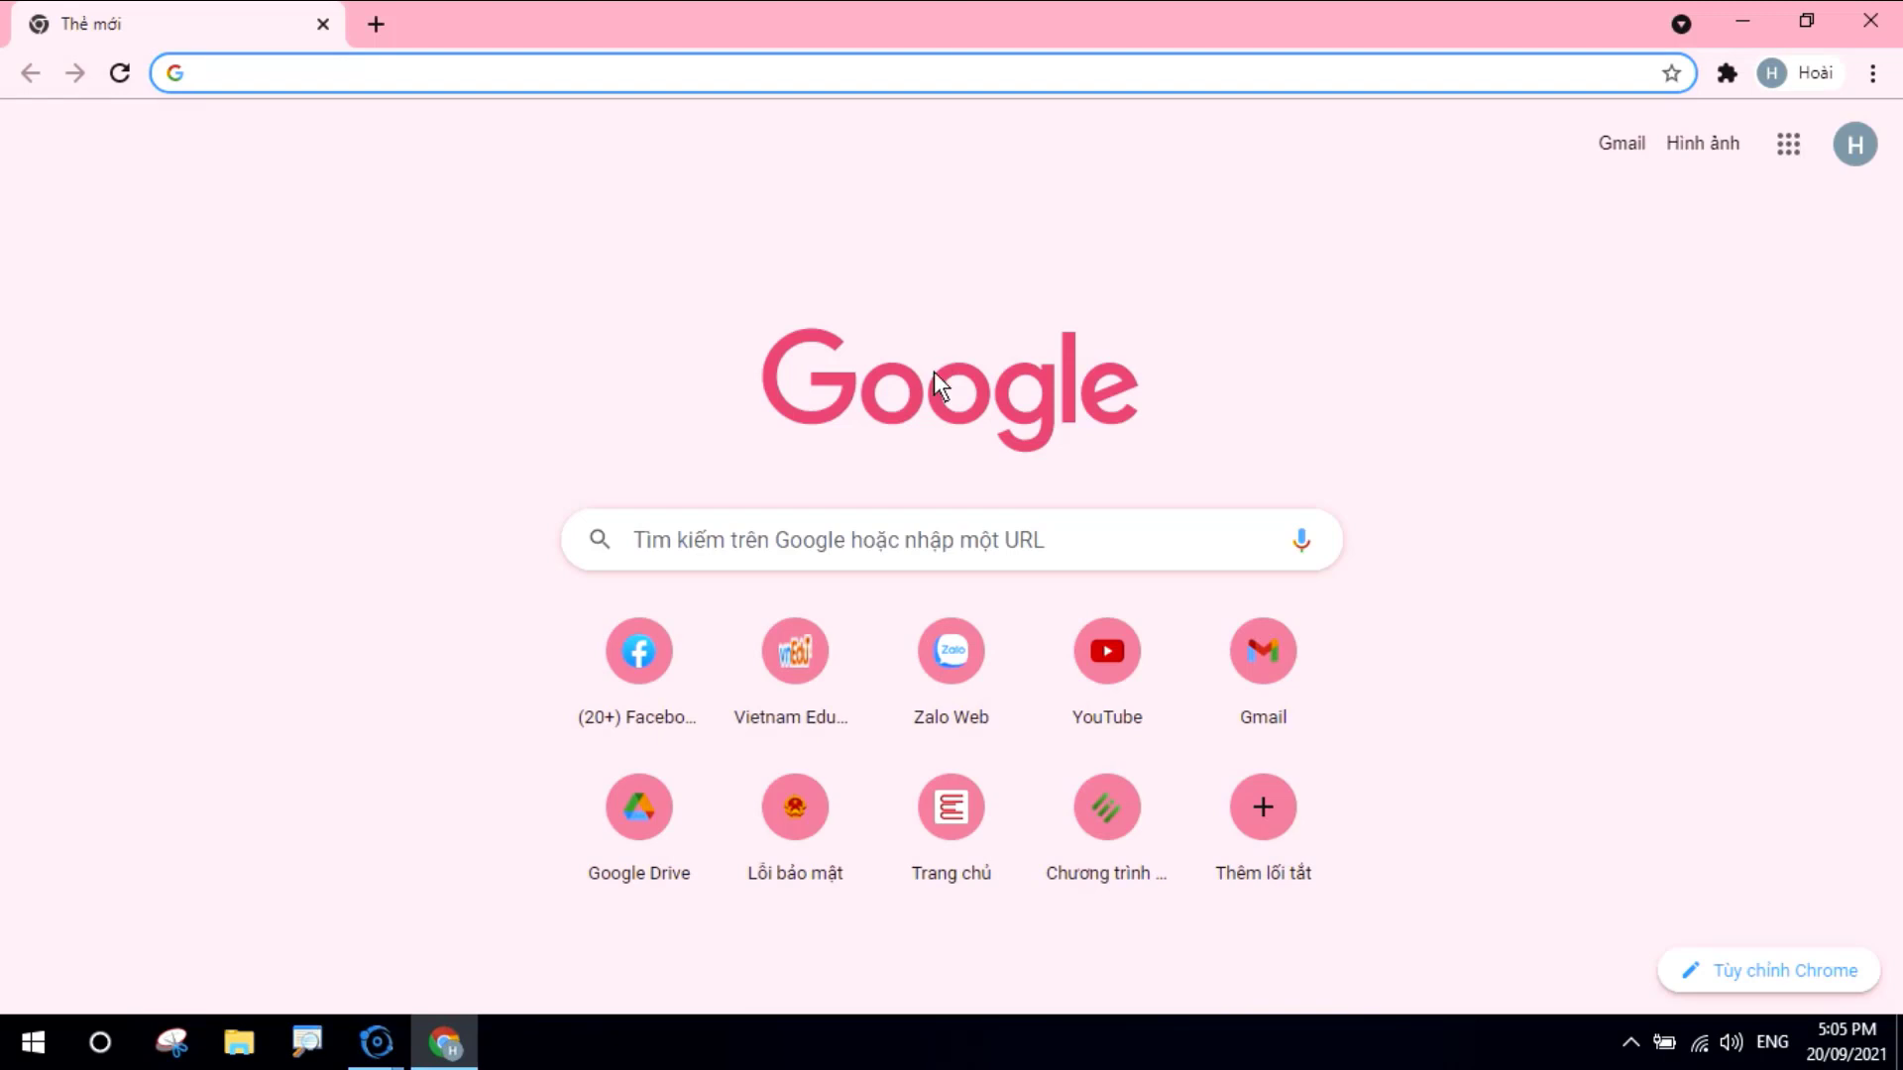
Search Google for "cua hang chorme" and open the Chrome Web Store result
{"action": "left_click", "coordinate": [533, 84]}
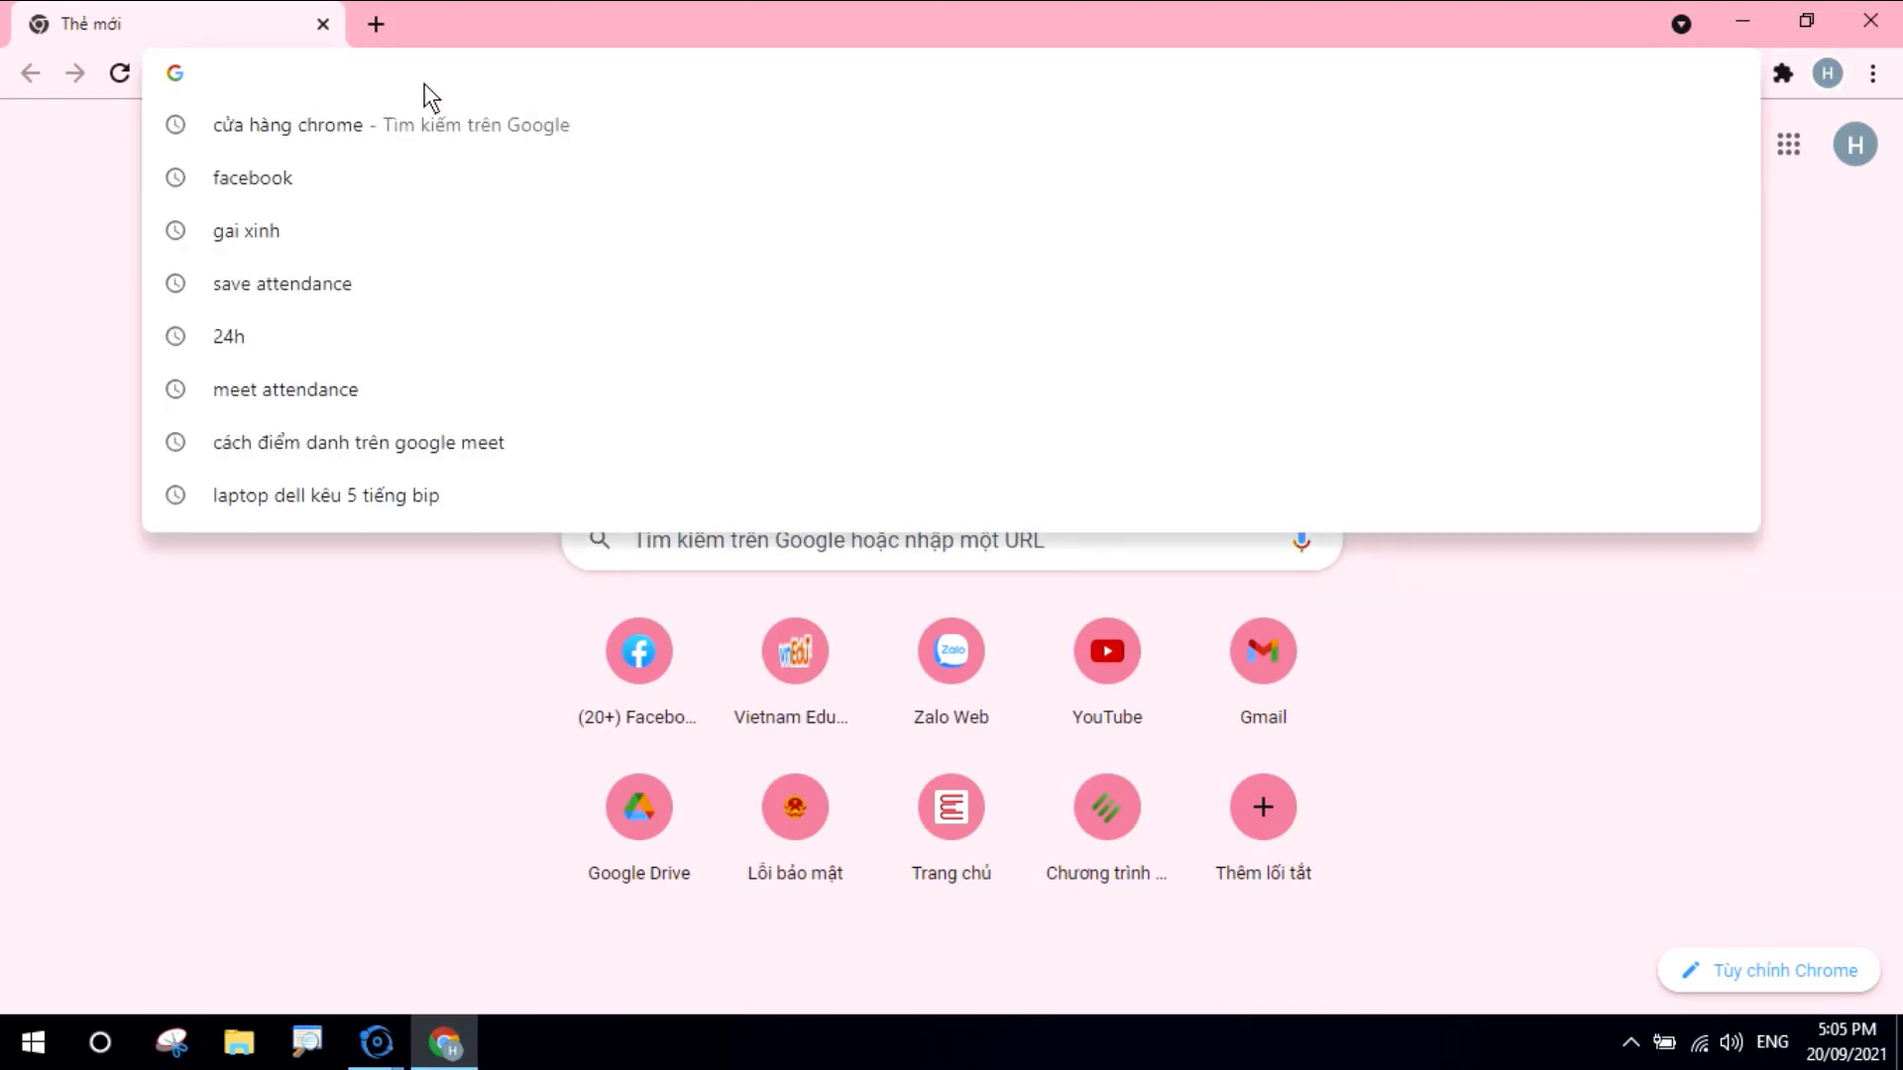
{"action": "type", "text": "cu"}
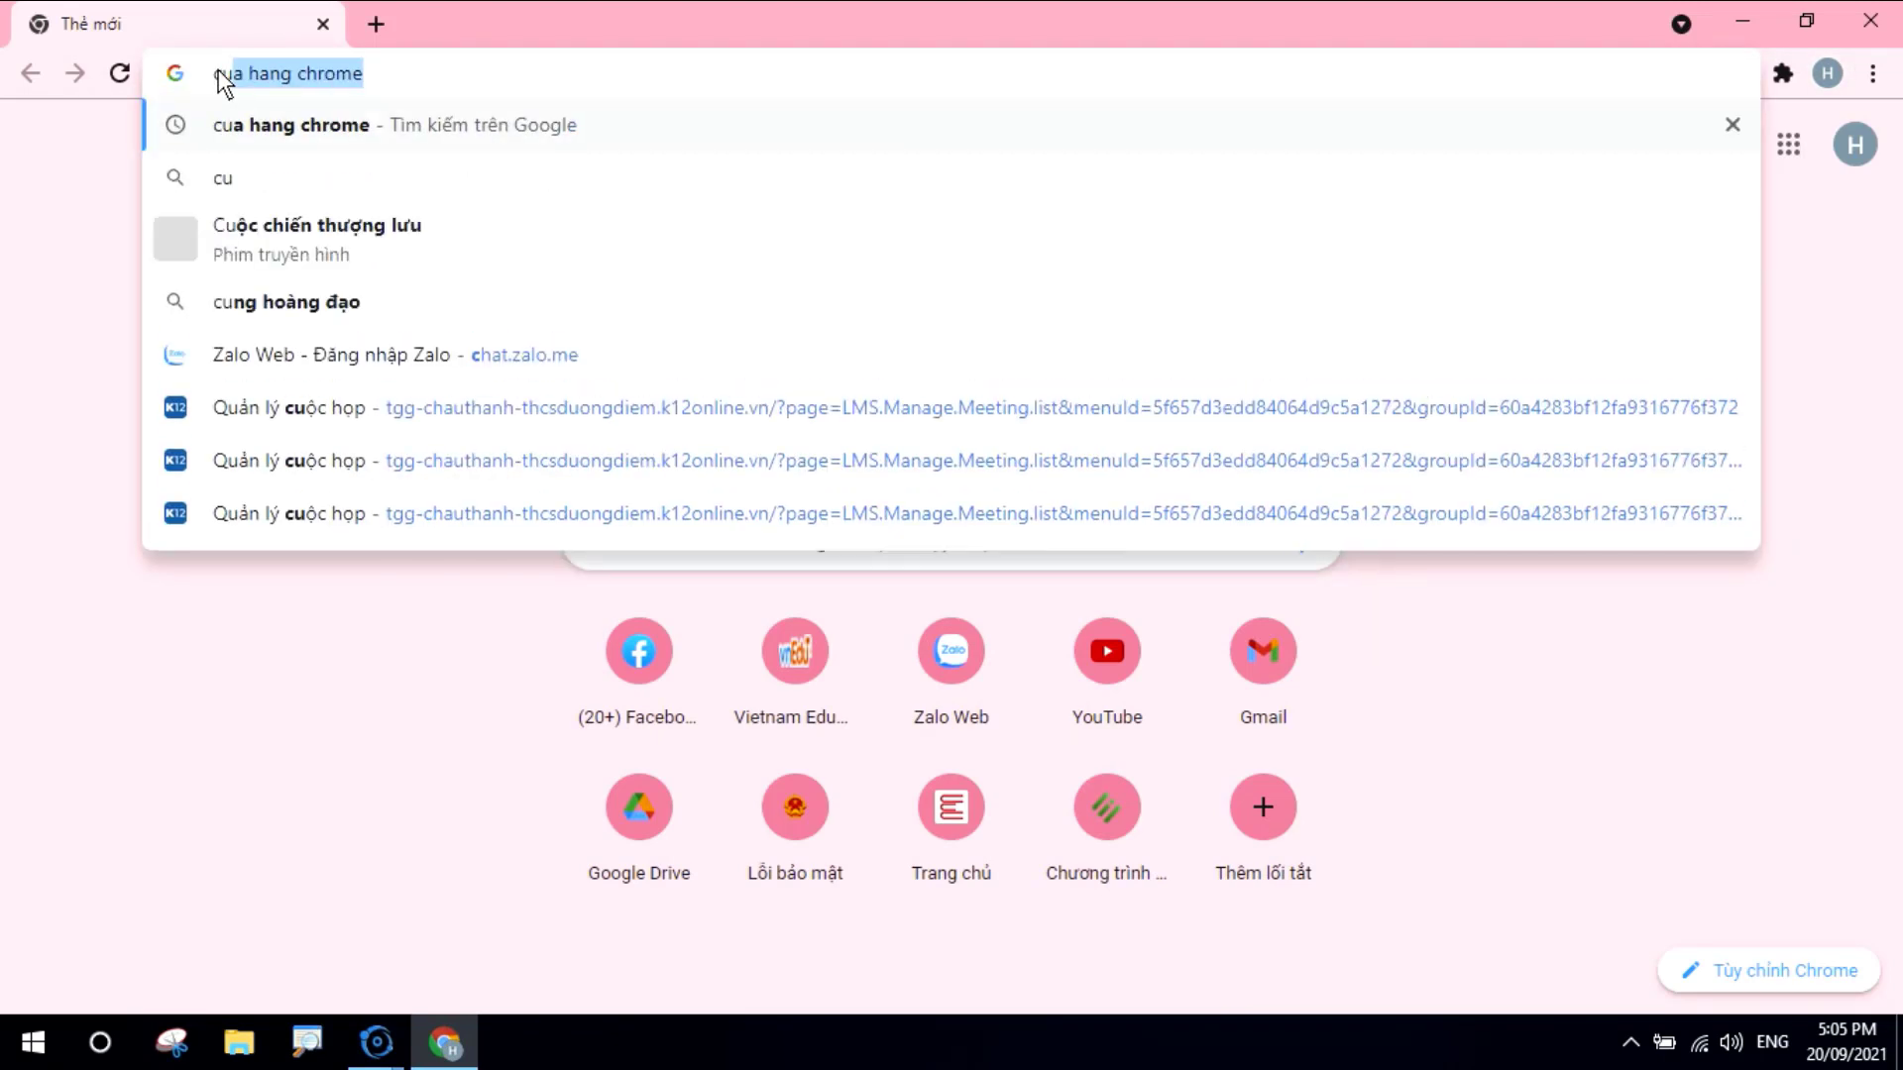
{"action": "type", "text": "a hang chỏ"}
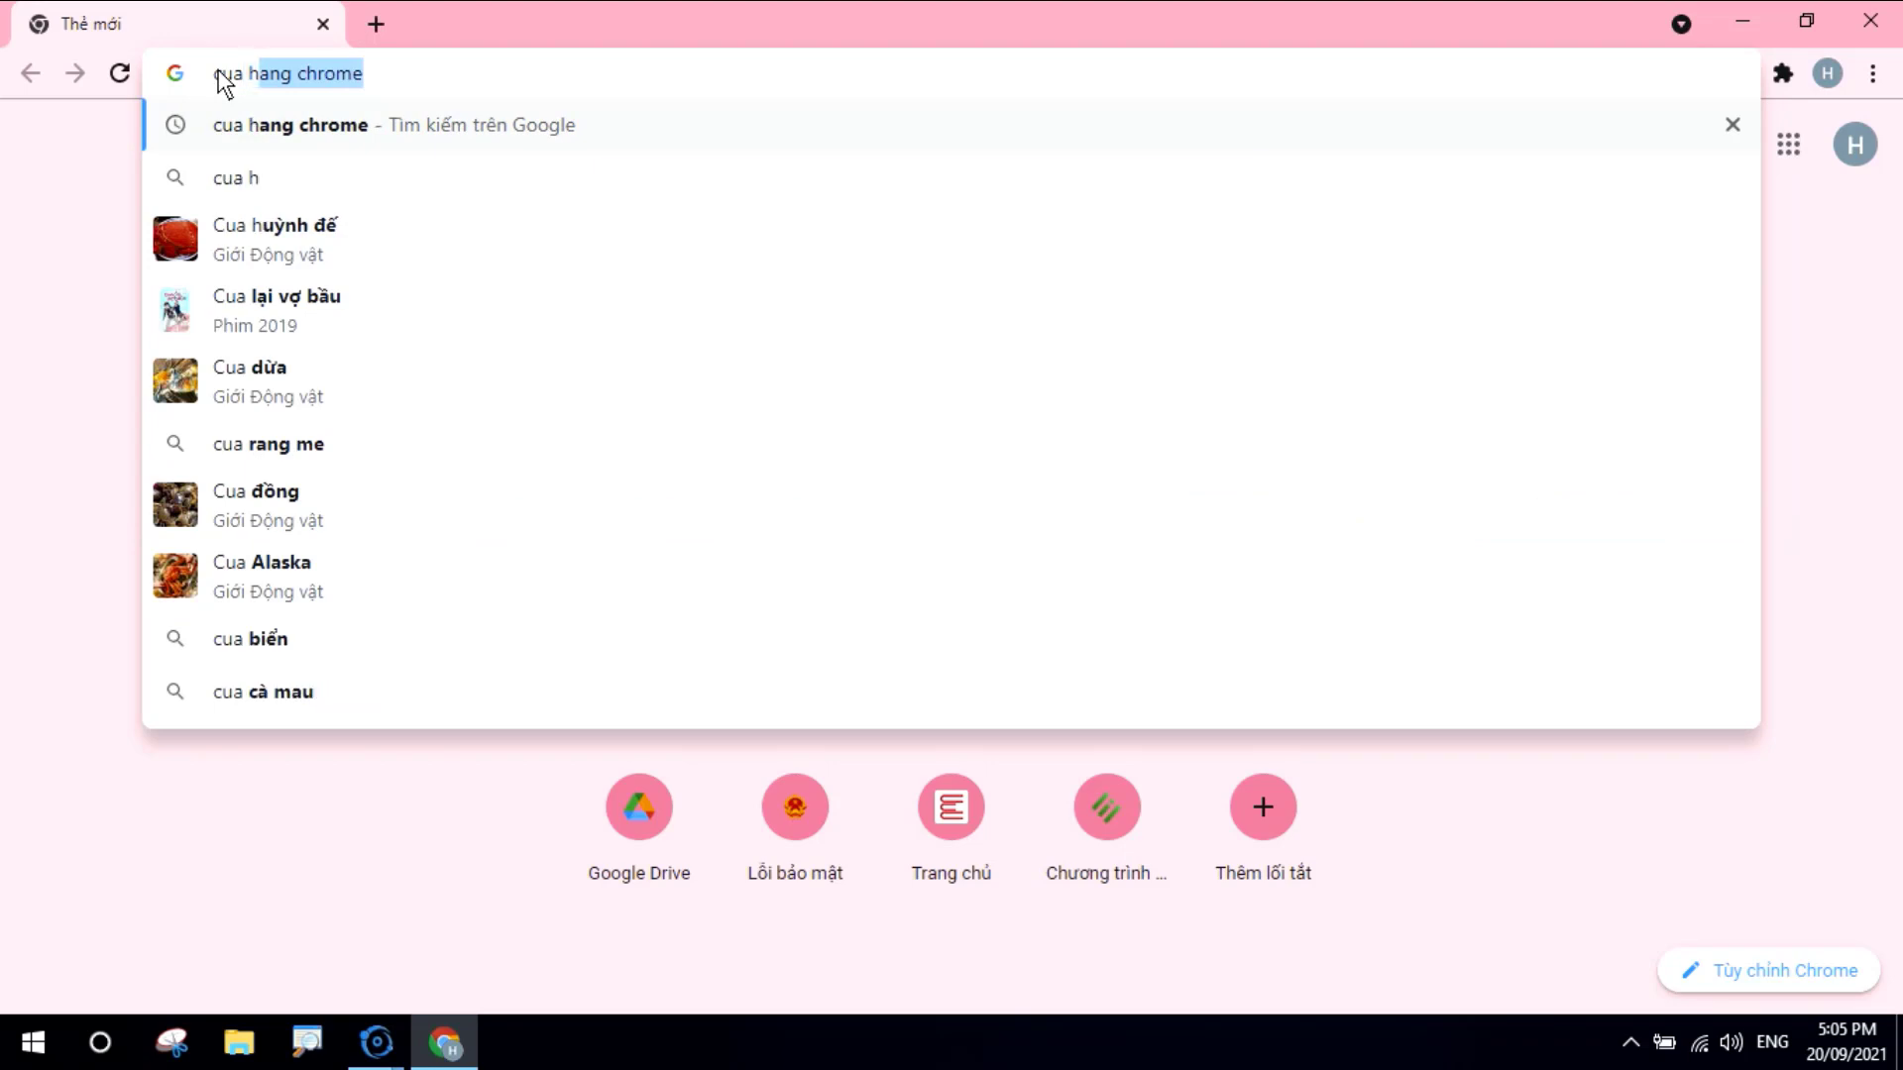
{"action": "type", "text": "rme"}
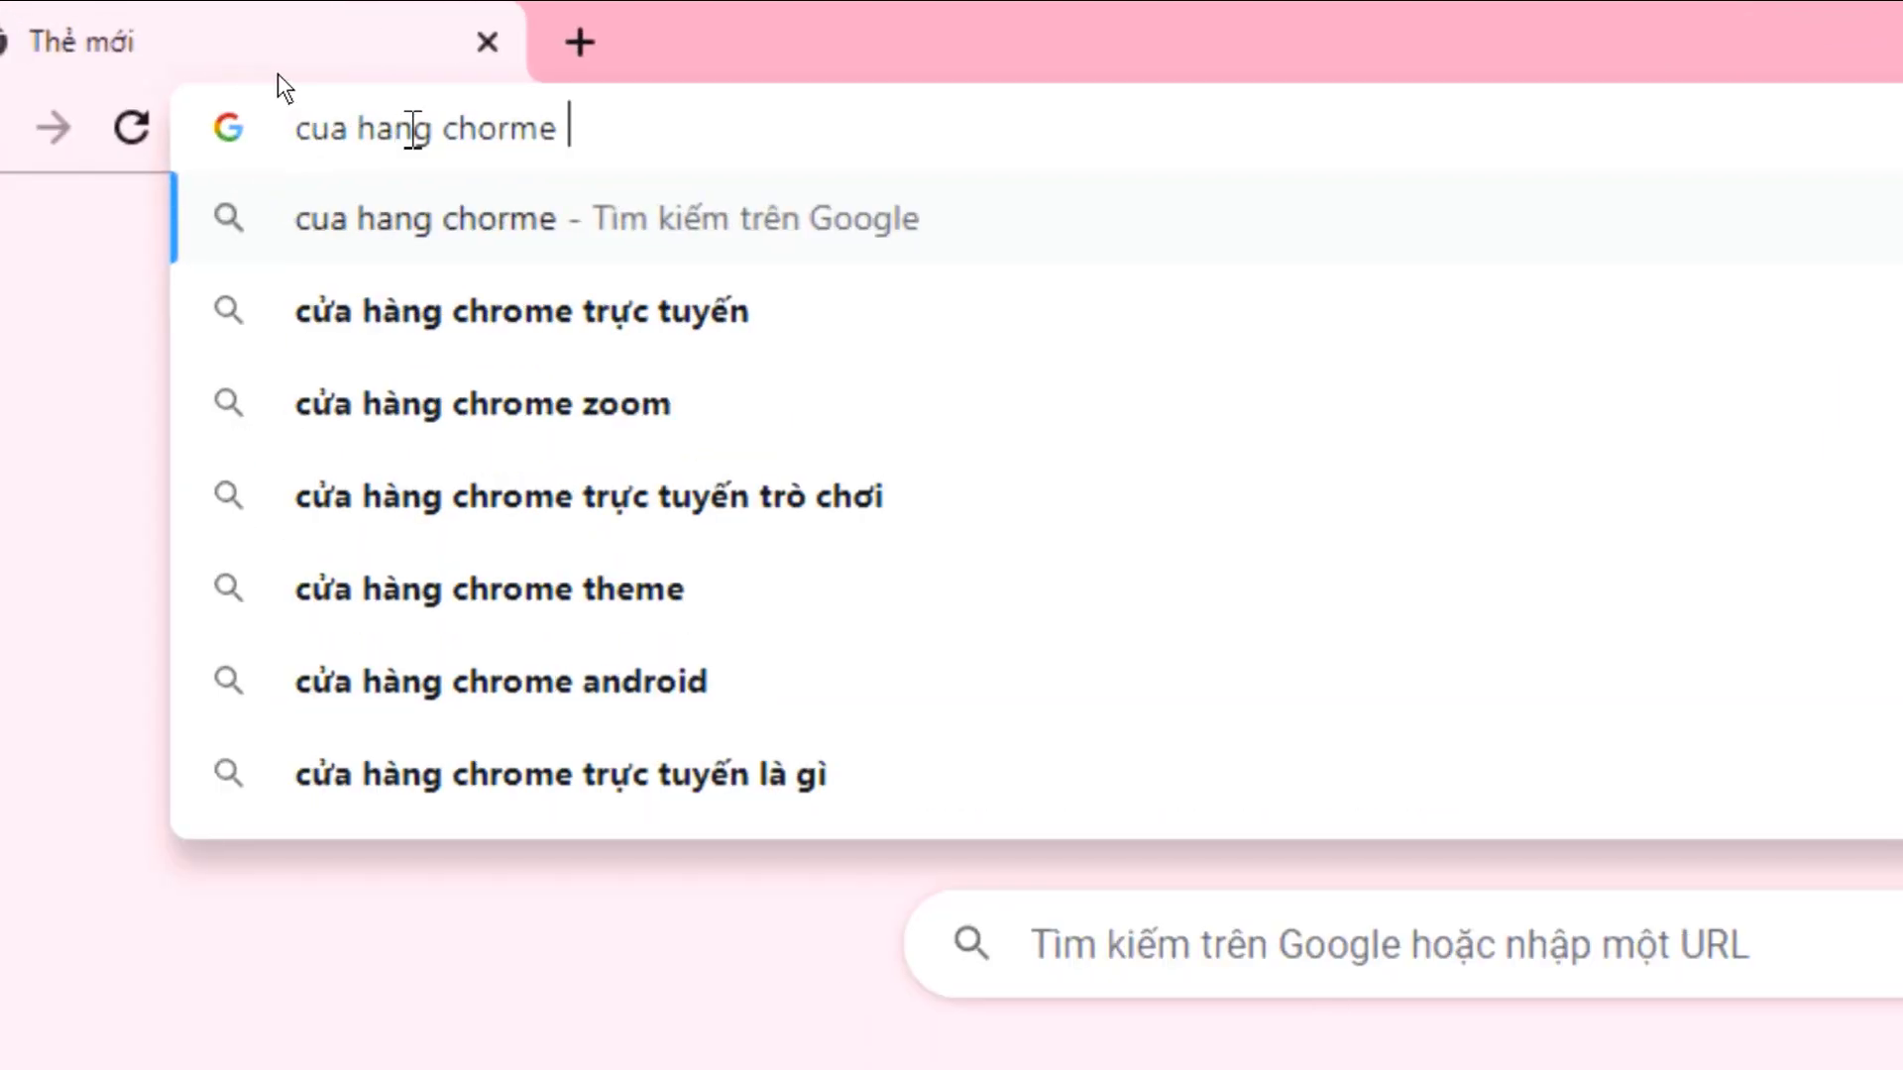
{"action": "key", "text": "Return"}
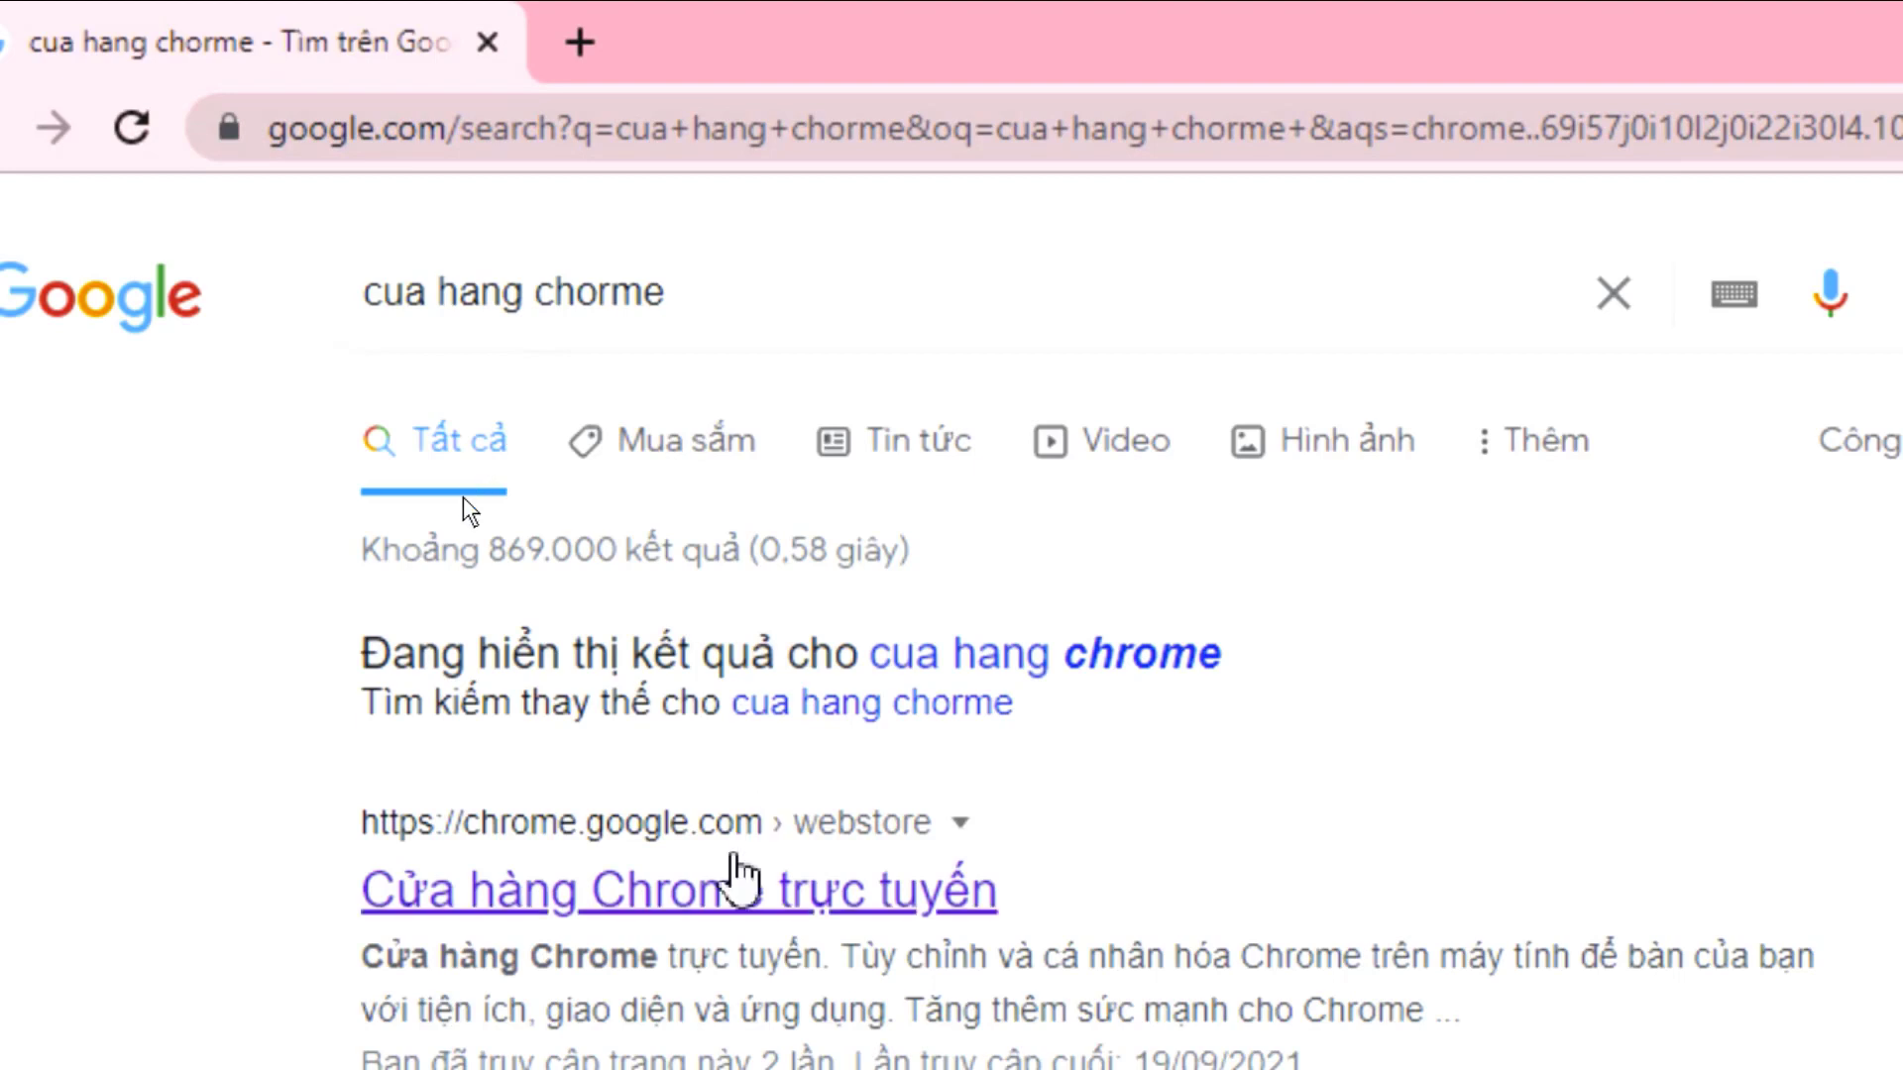
{"action": "scroll", "coordinate": [905, 879], "scroll_direction": "down", "scroll_amount": 5}
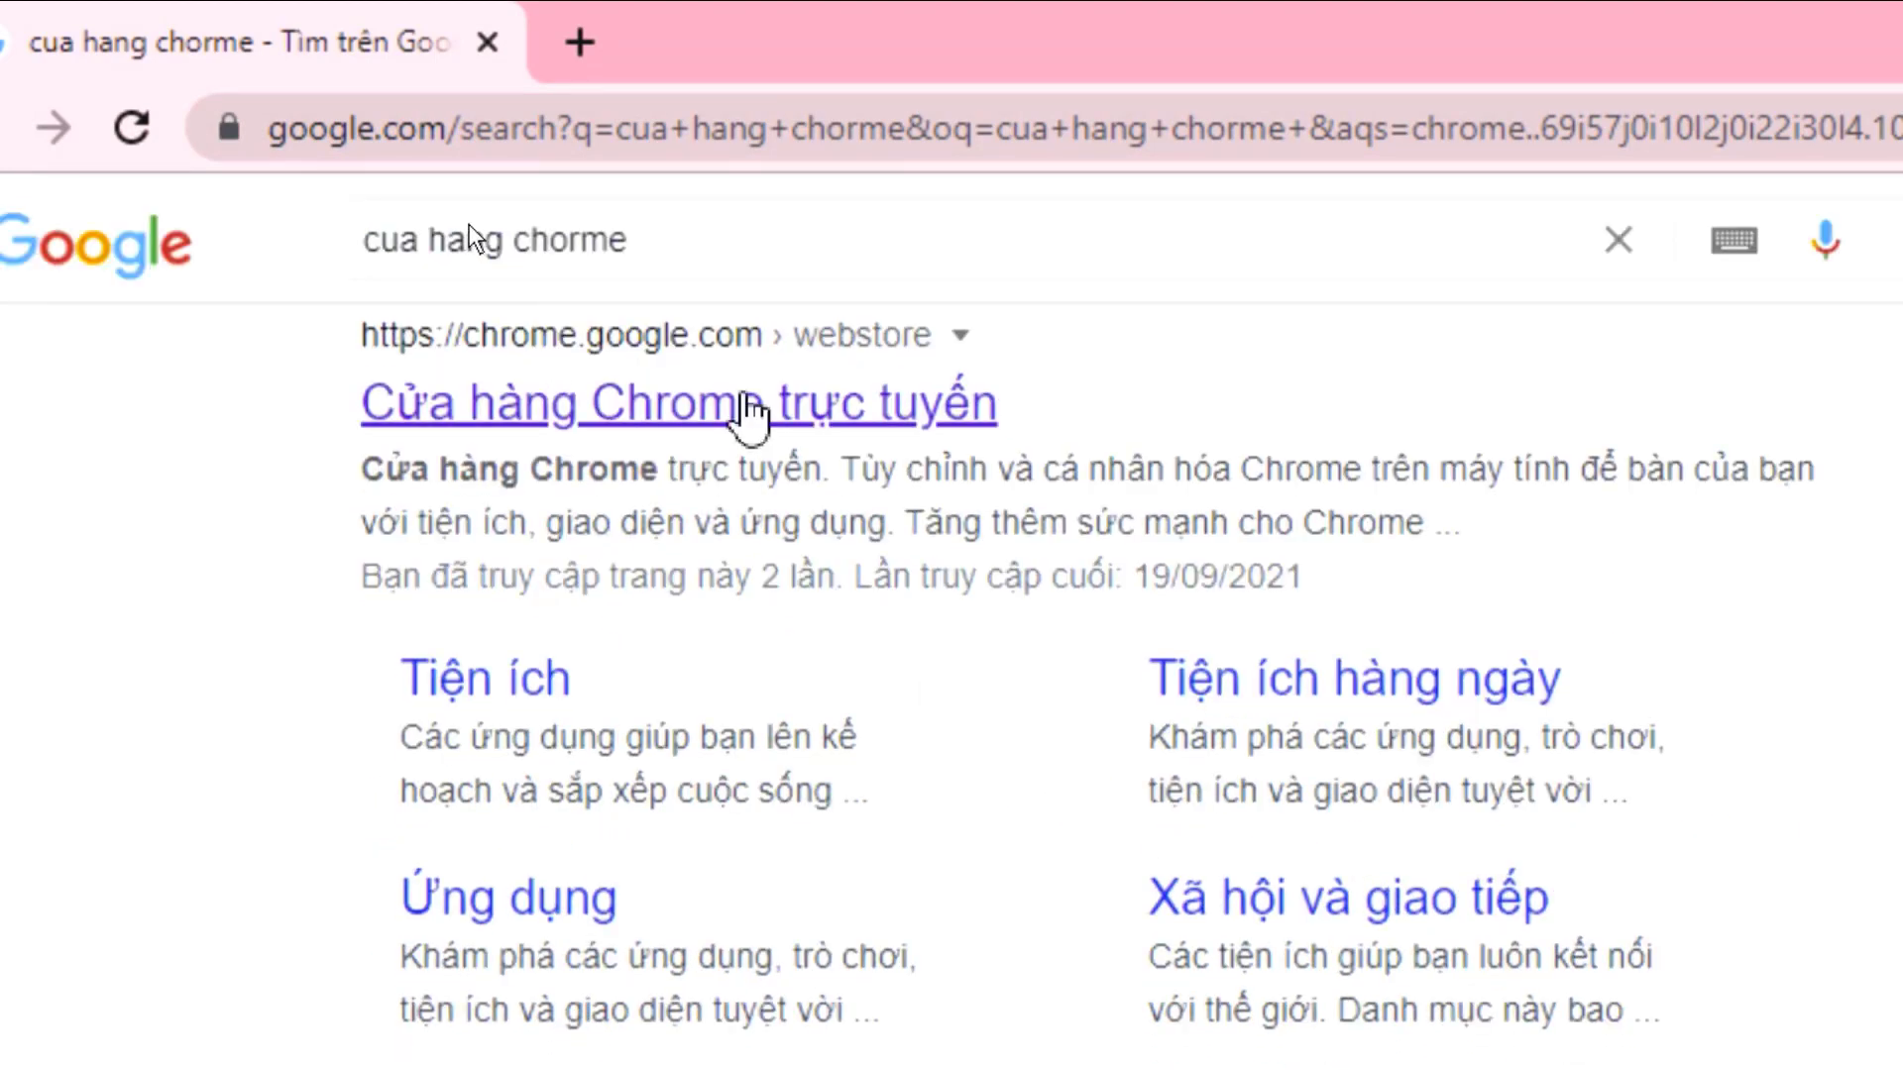
{"action": "left_click", "coordinate": [691, 408]}
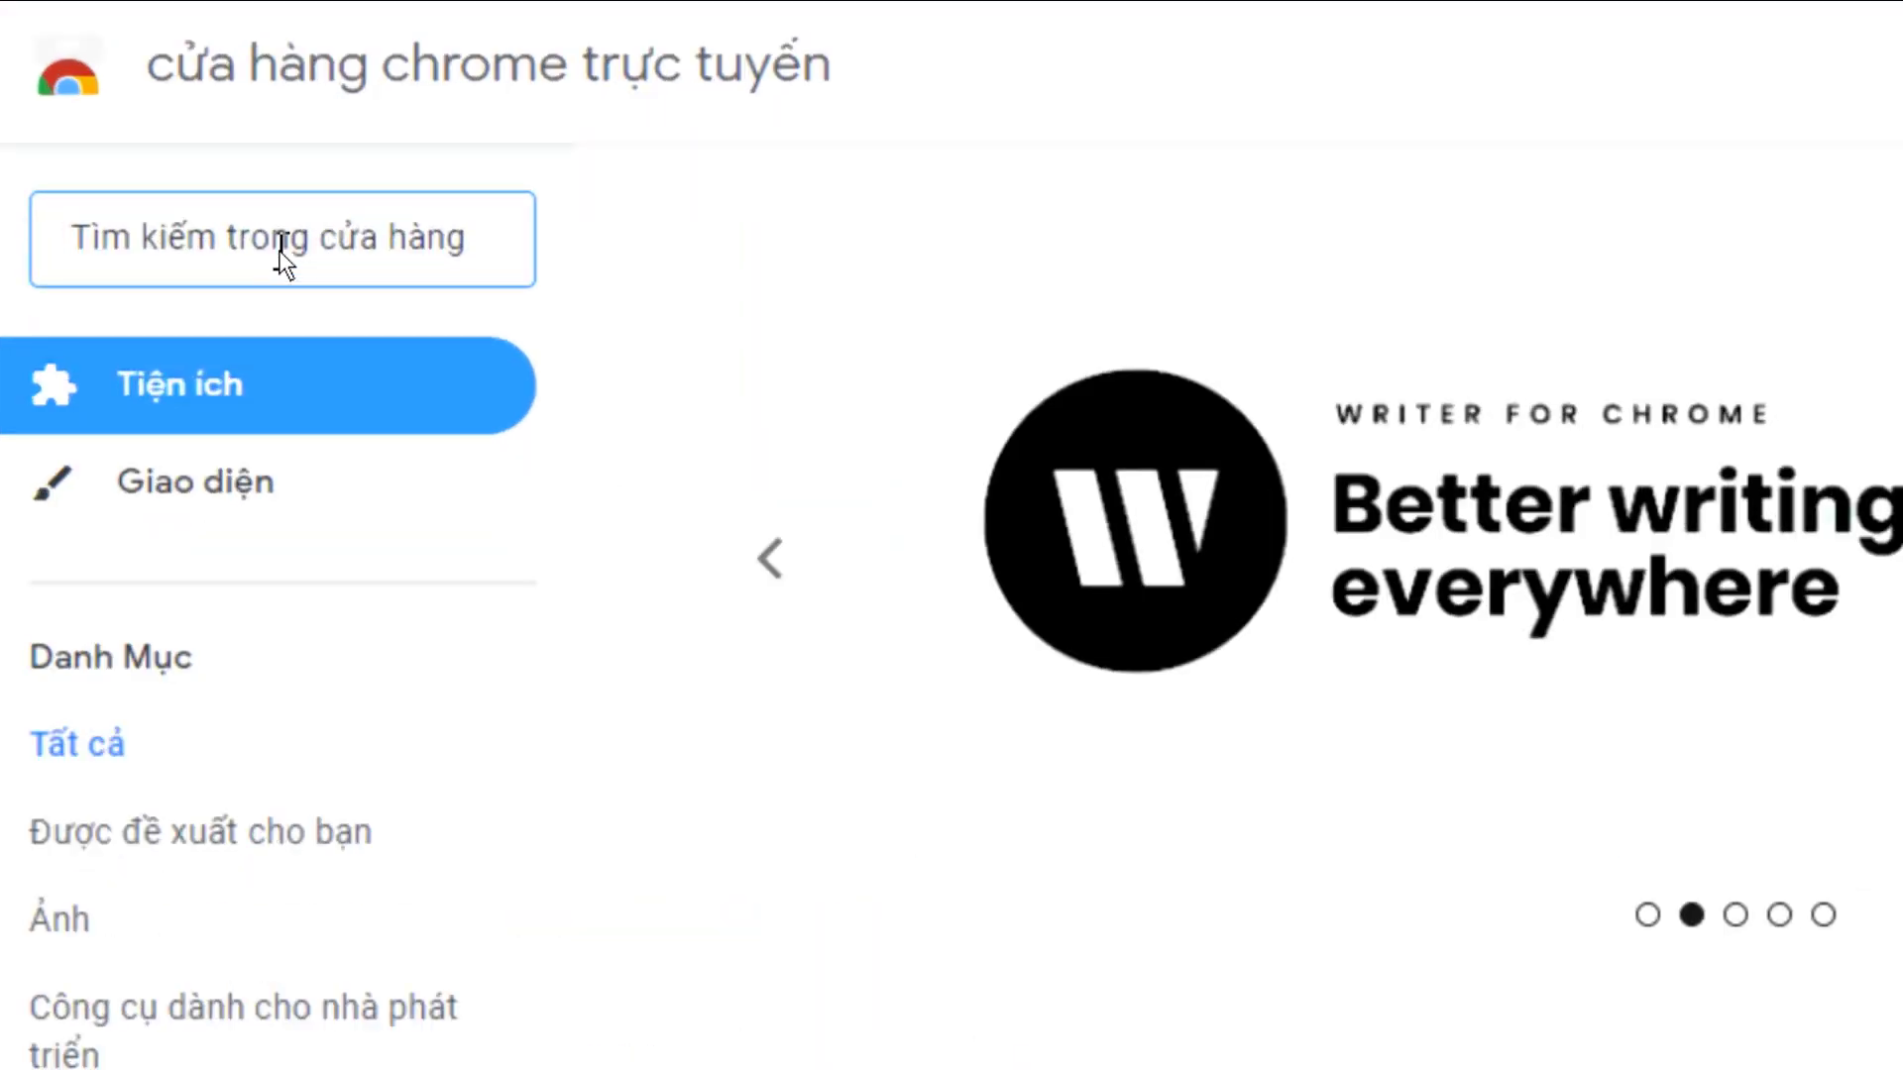
Search the web store for "meet attendance list" and open the Google Meet Attendance List extension's page
{"action": "type", "text": "meet "}
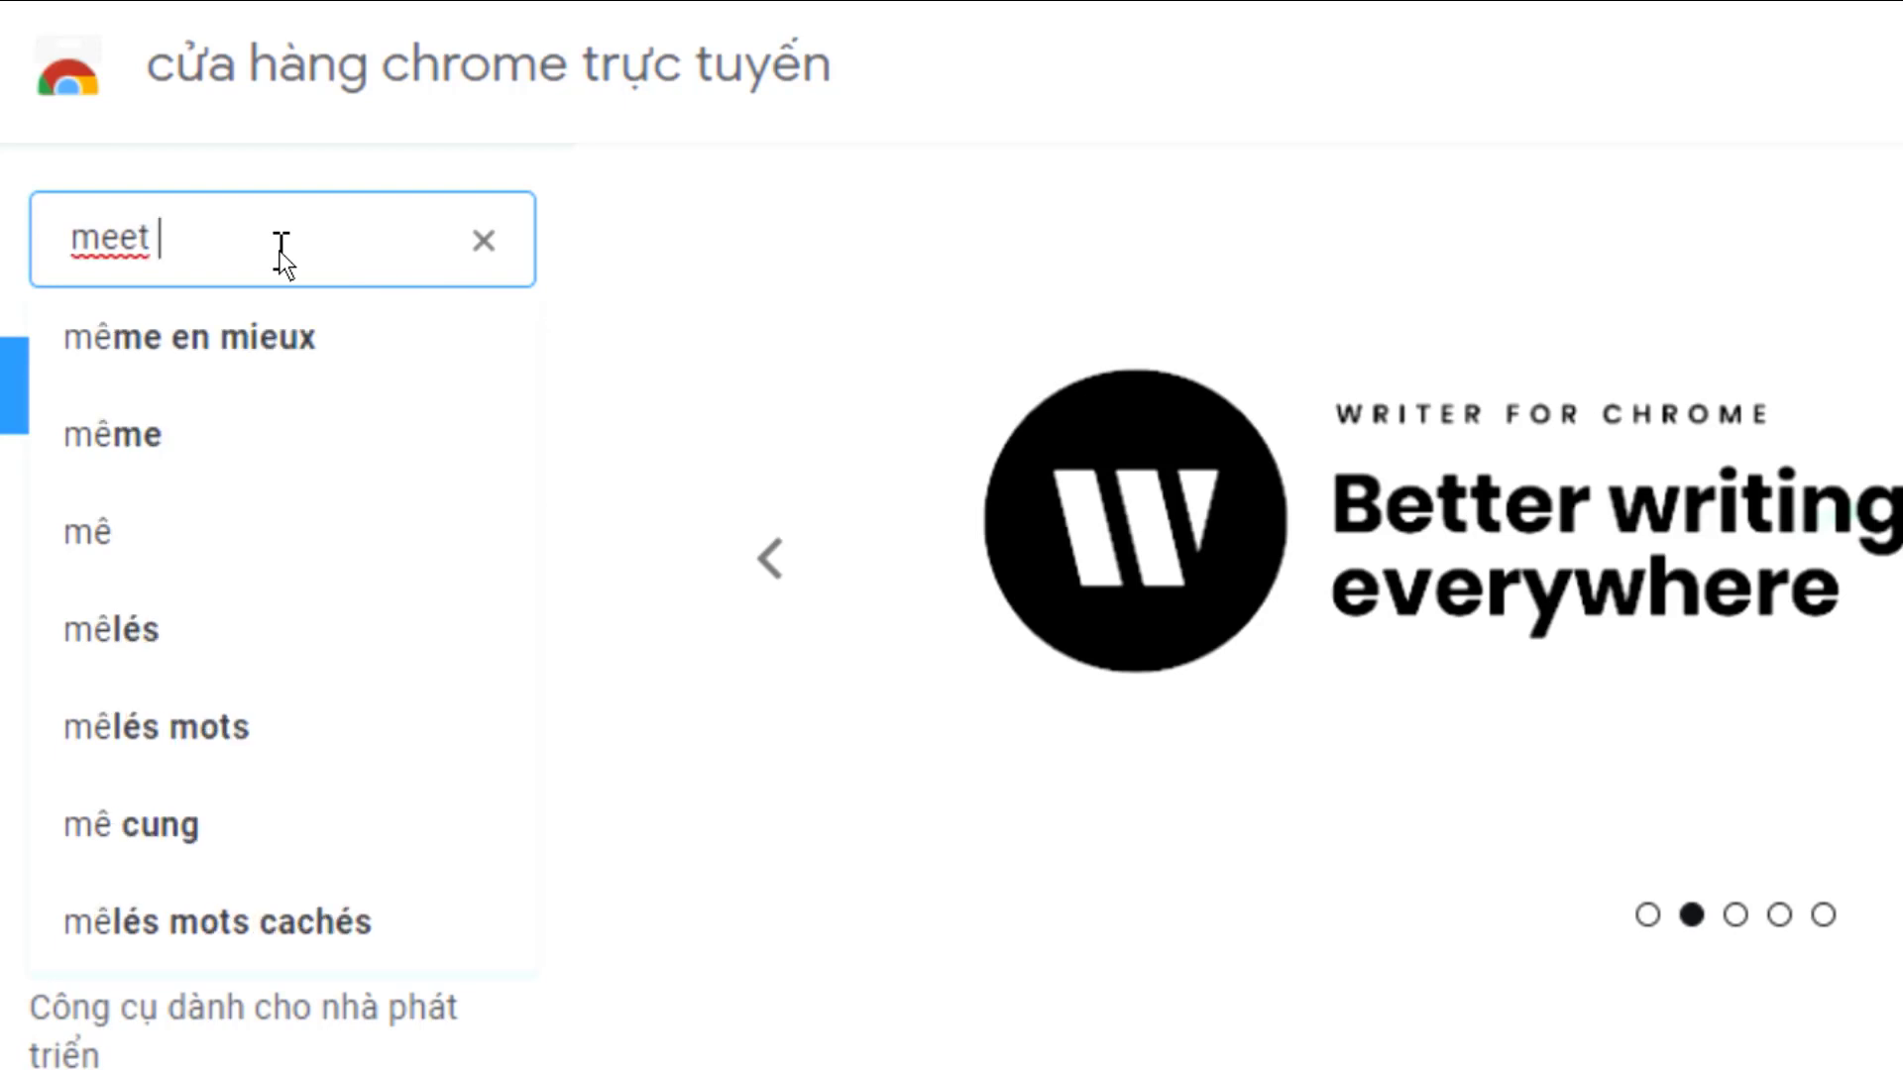
{"action": "type", "text": "at"}
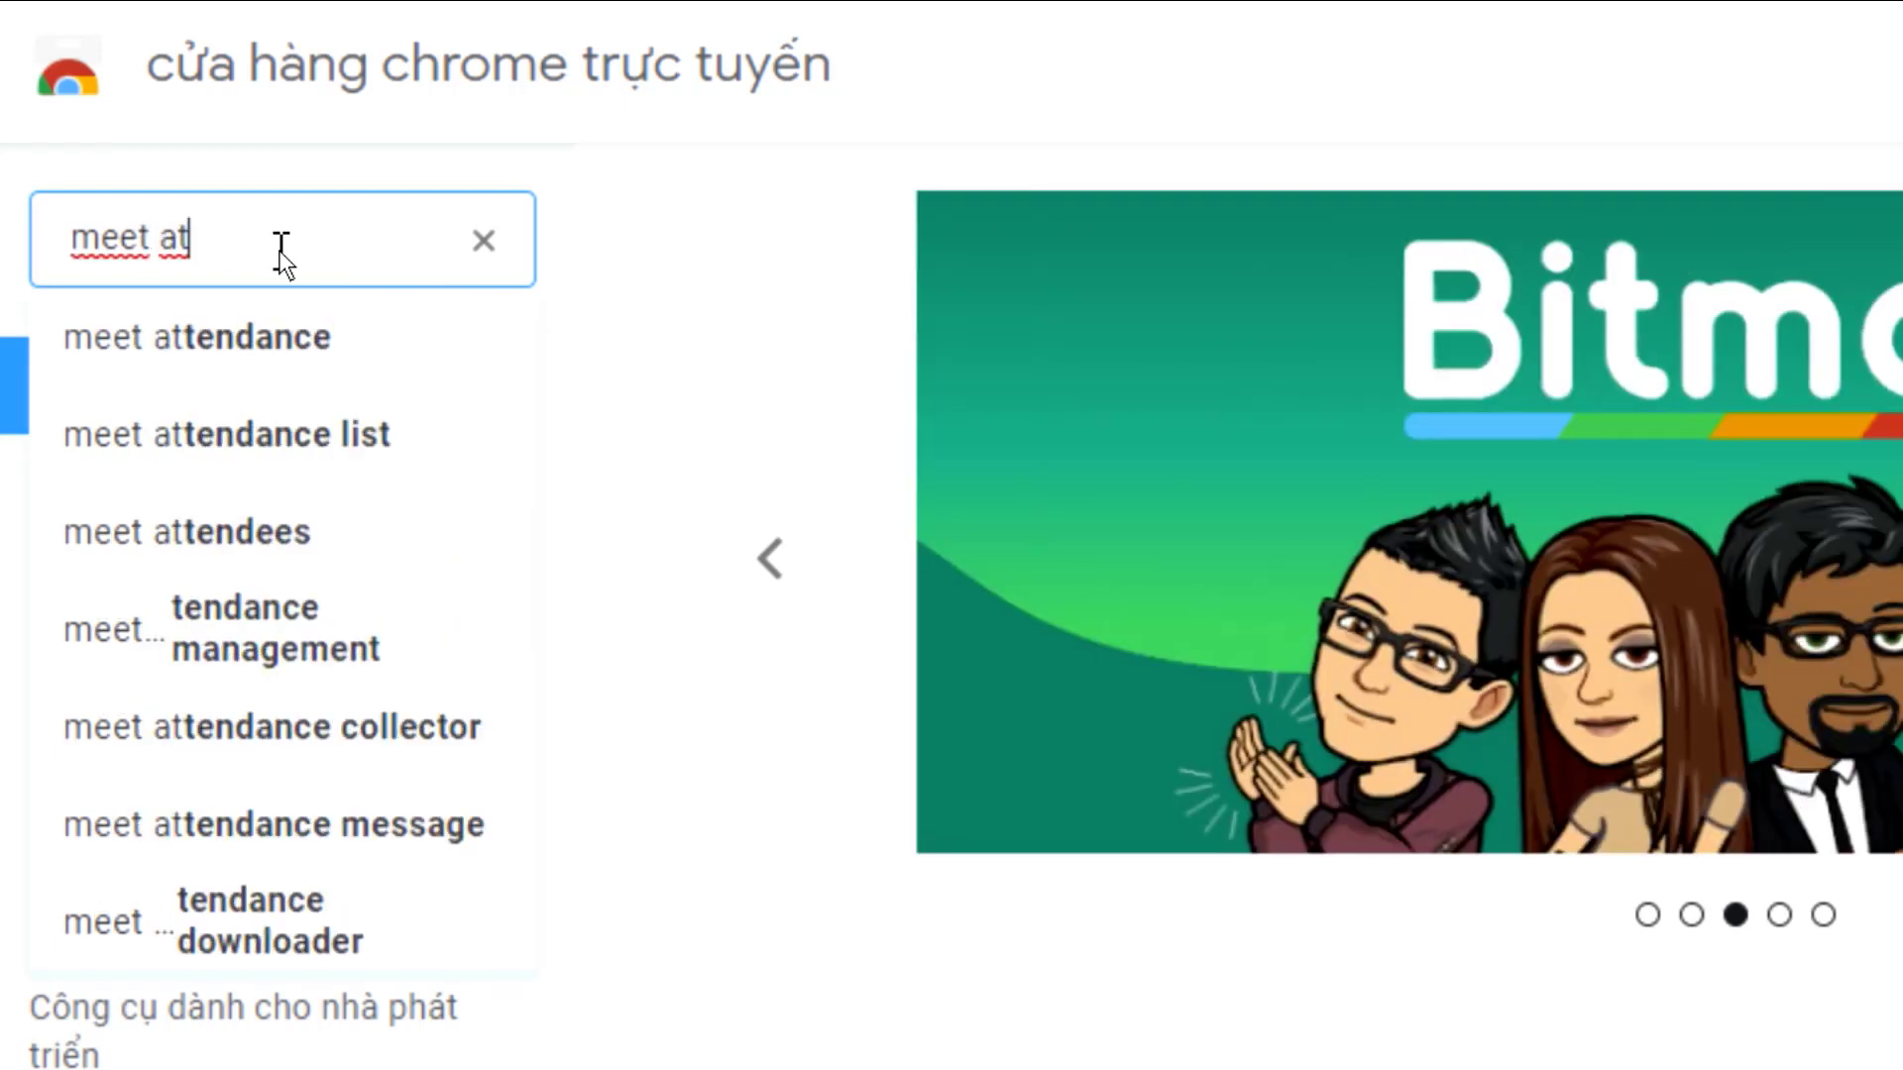
{"action": "type", "text": "t"}
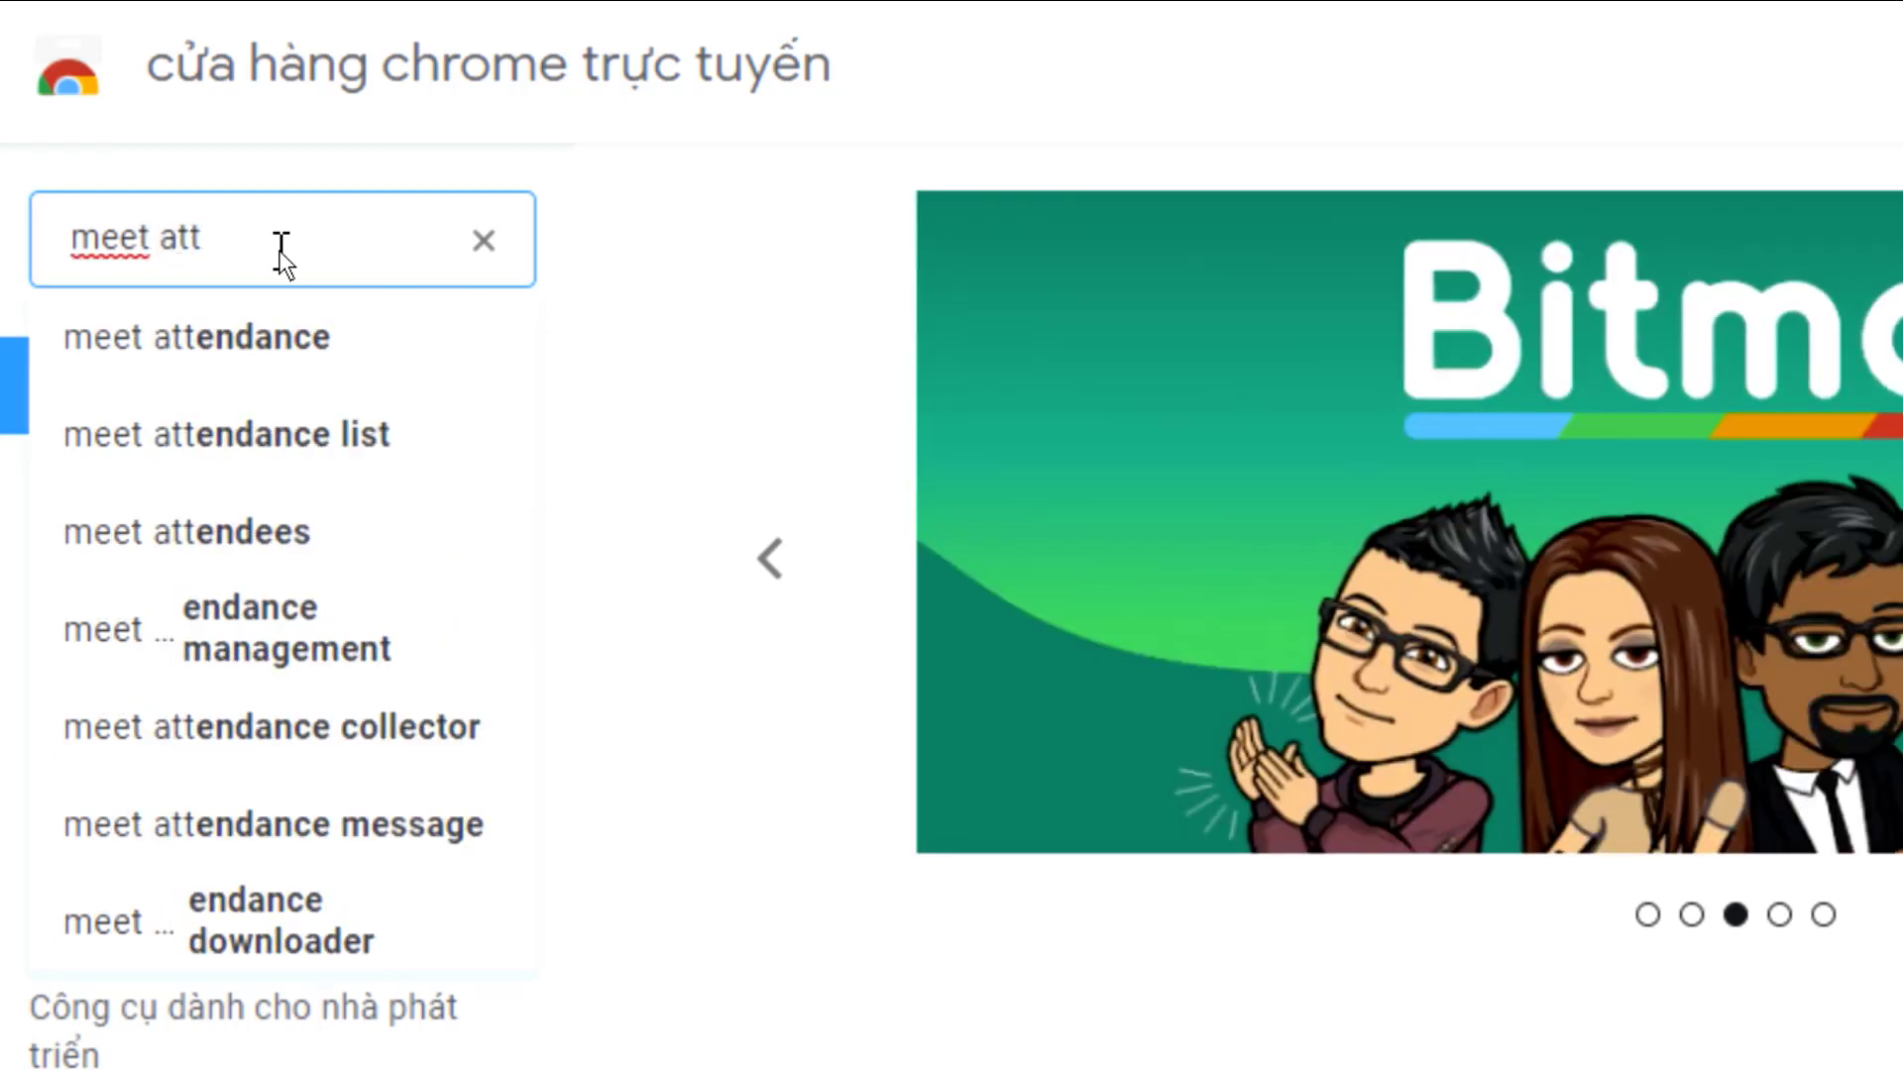
{"action": "type", "text": "end"}
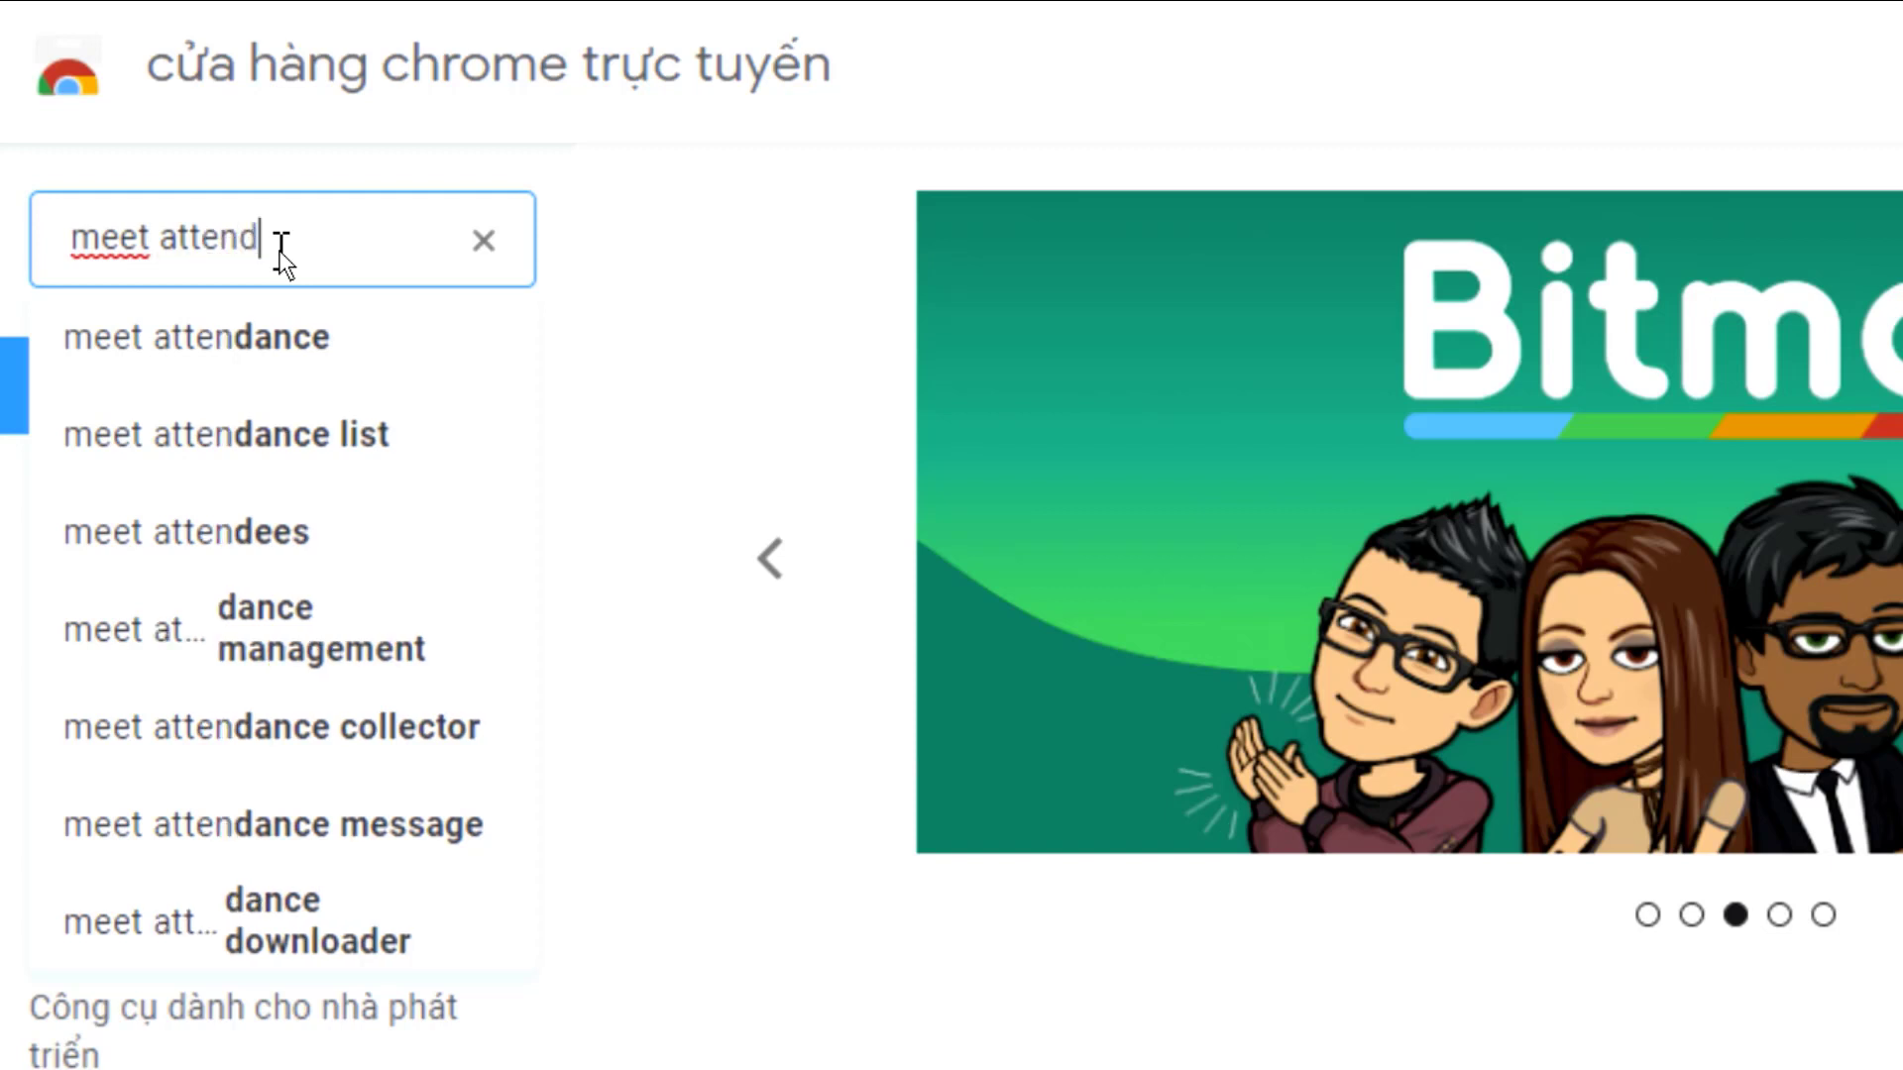
{"action": "type", "text": "ance"}
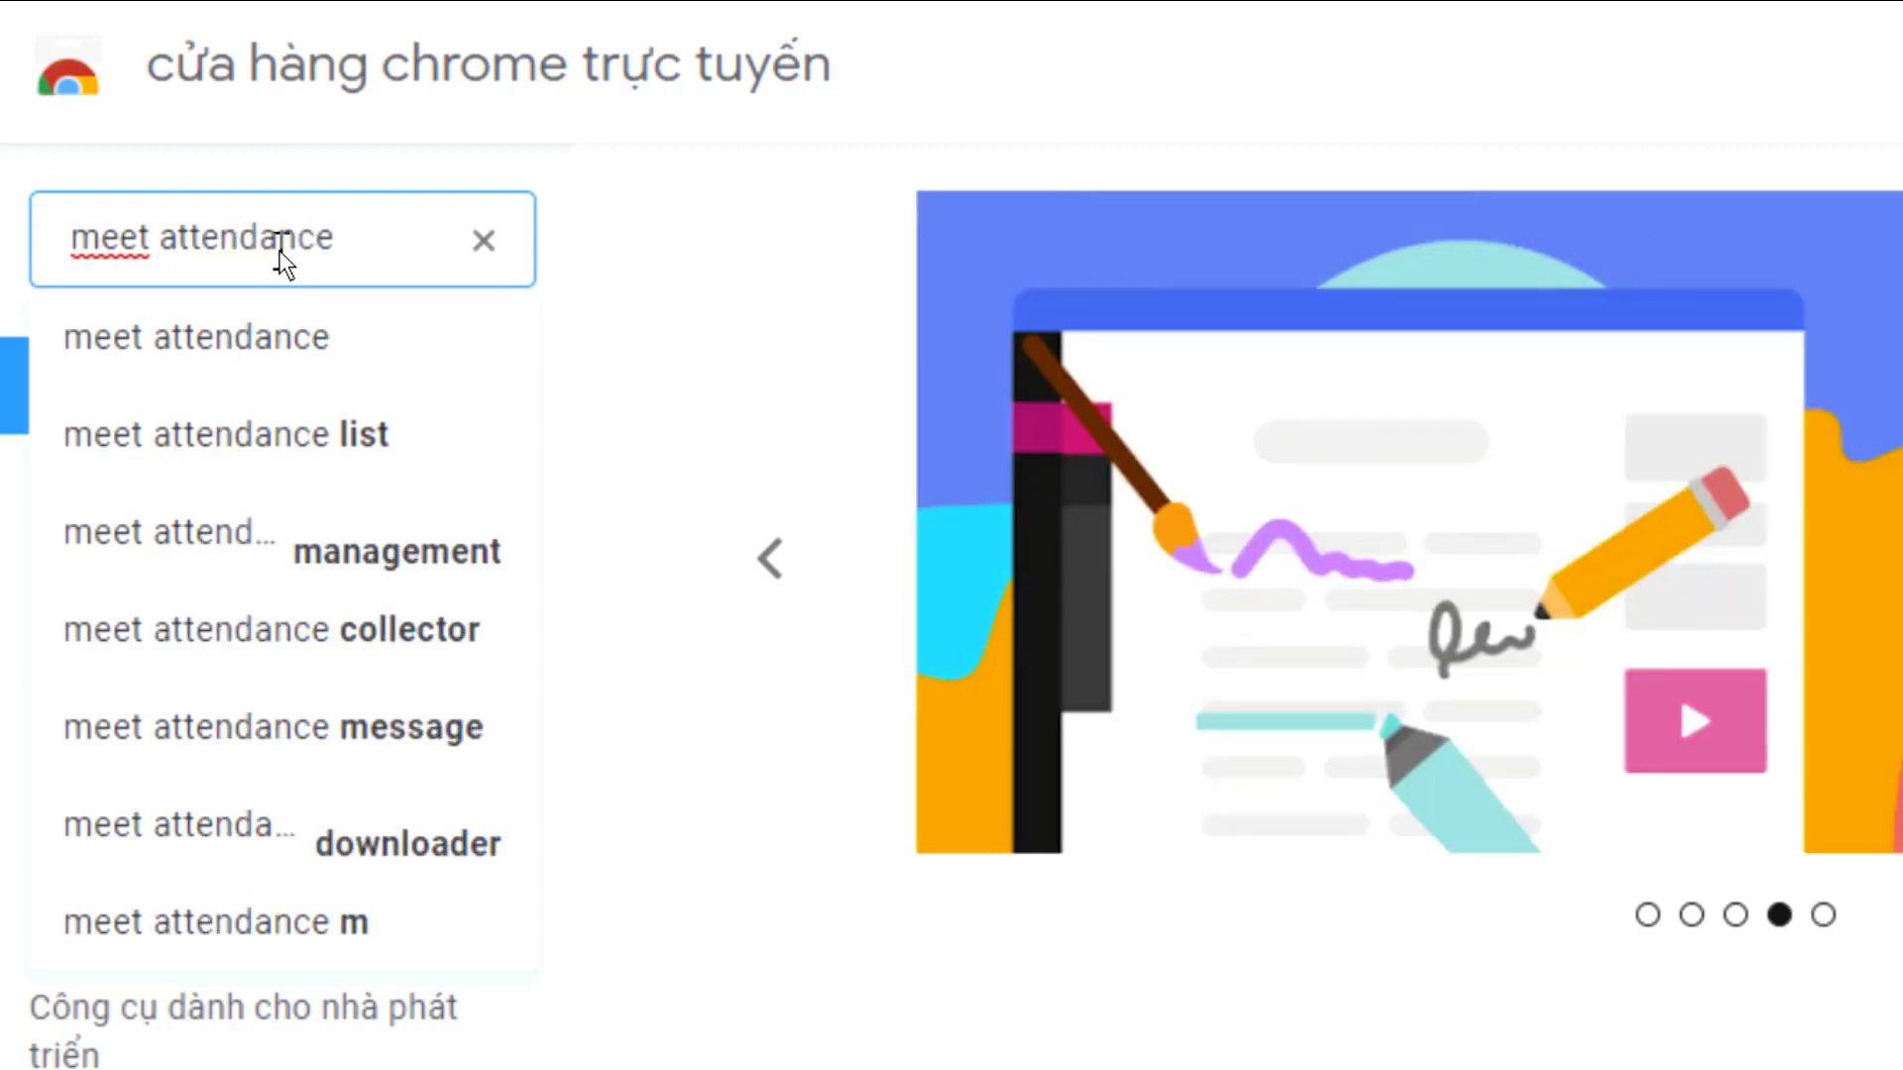
{"action": "type", "text": " list"}
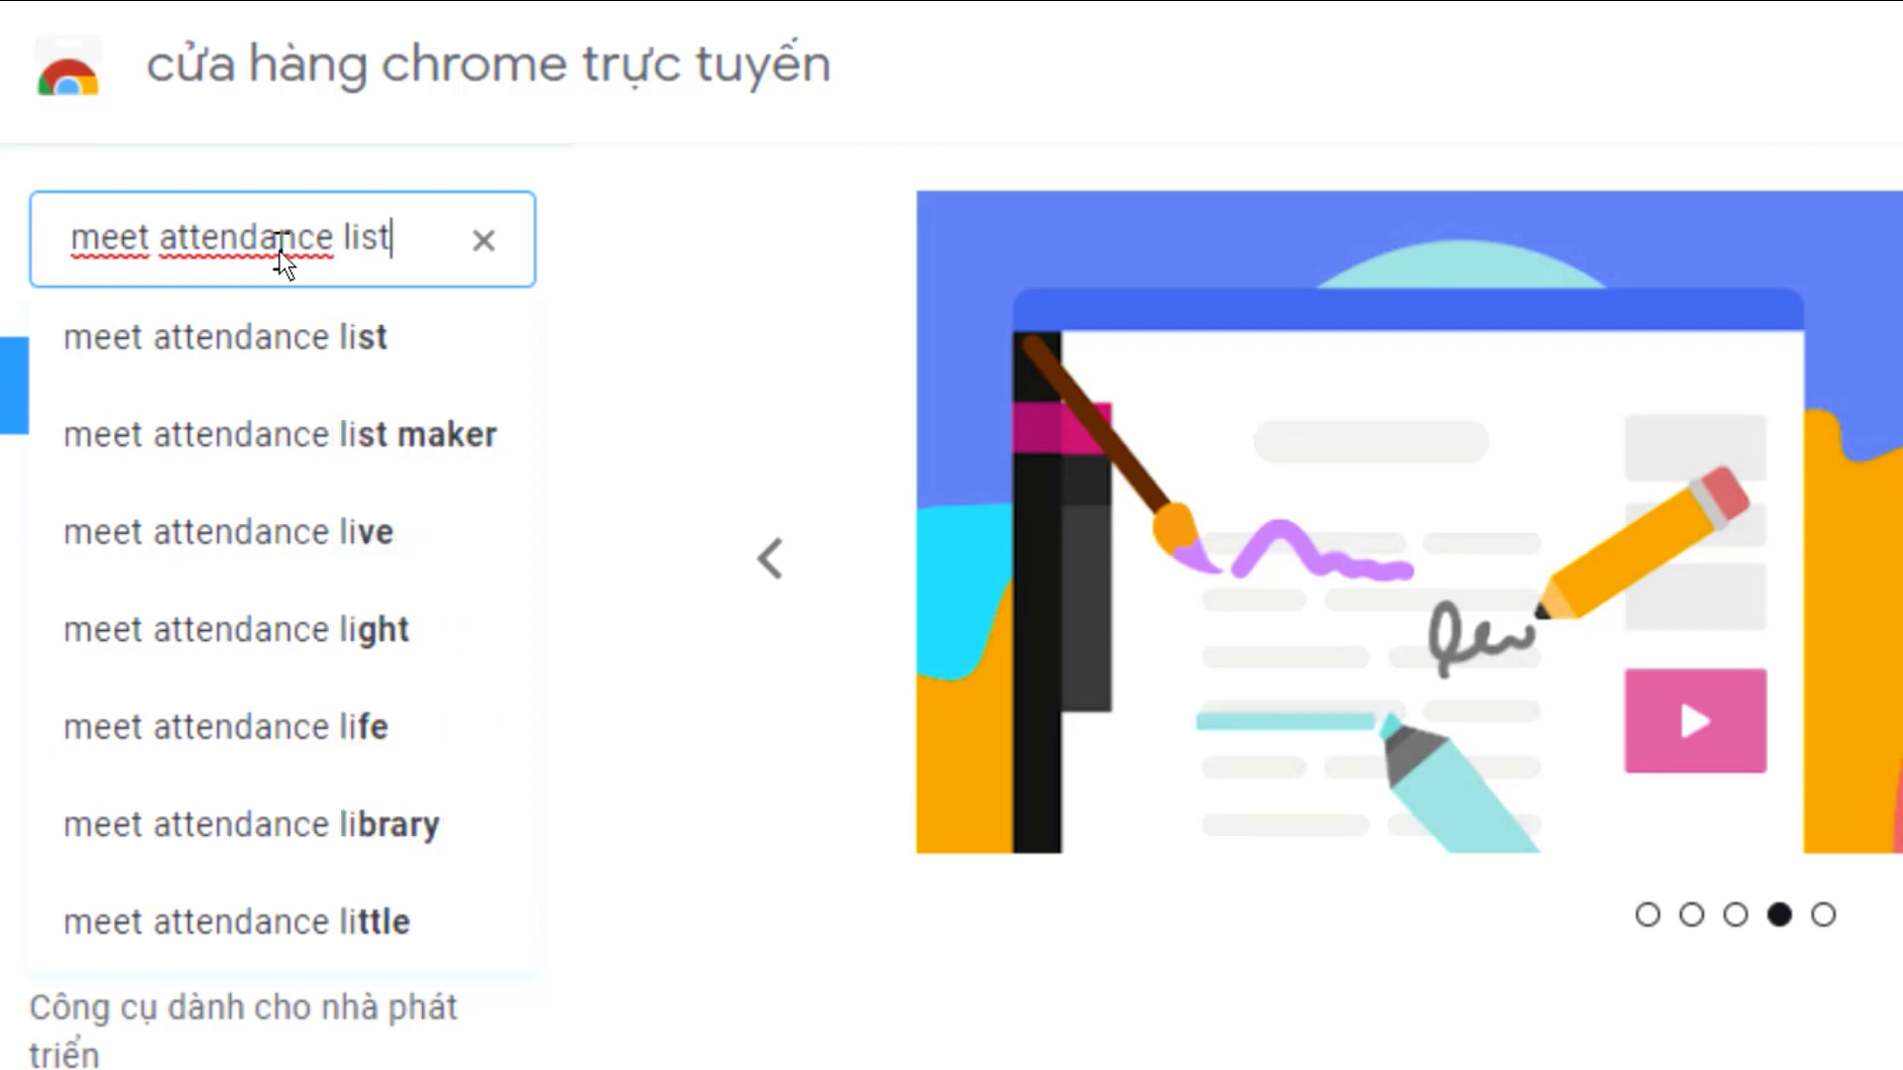
{"action": "key", "text": "Return"}
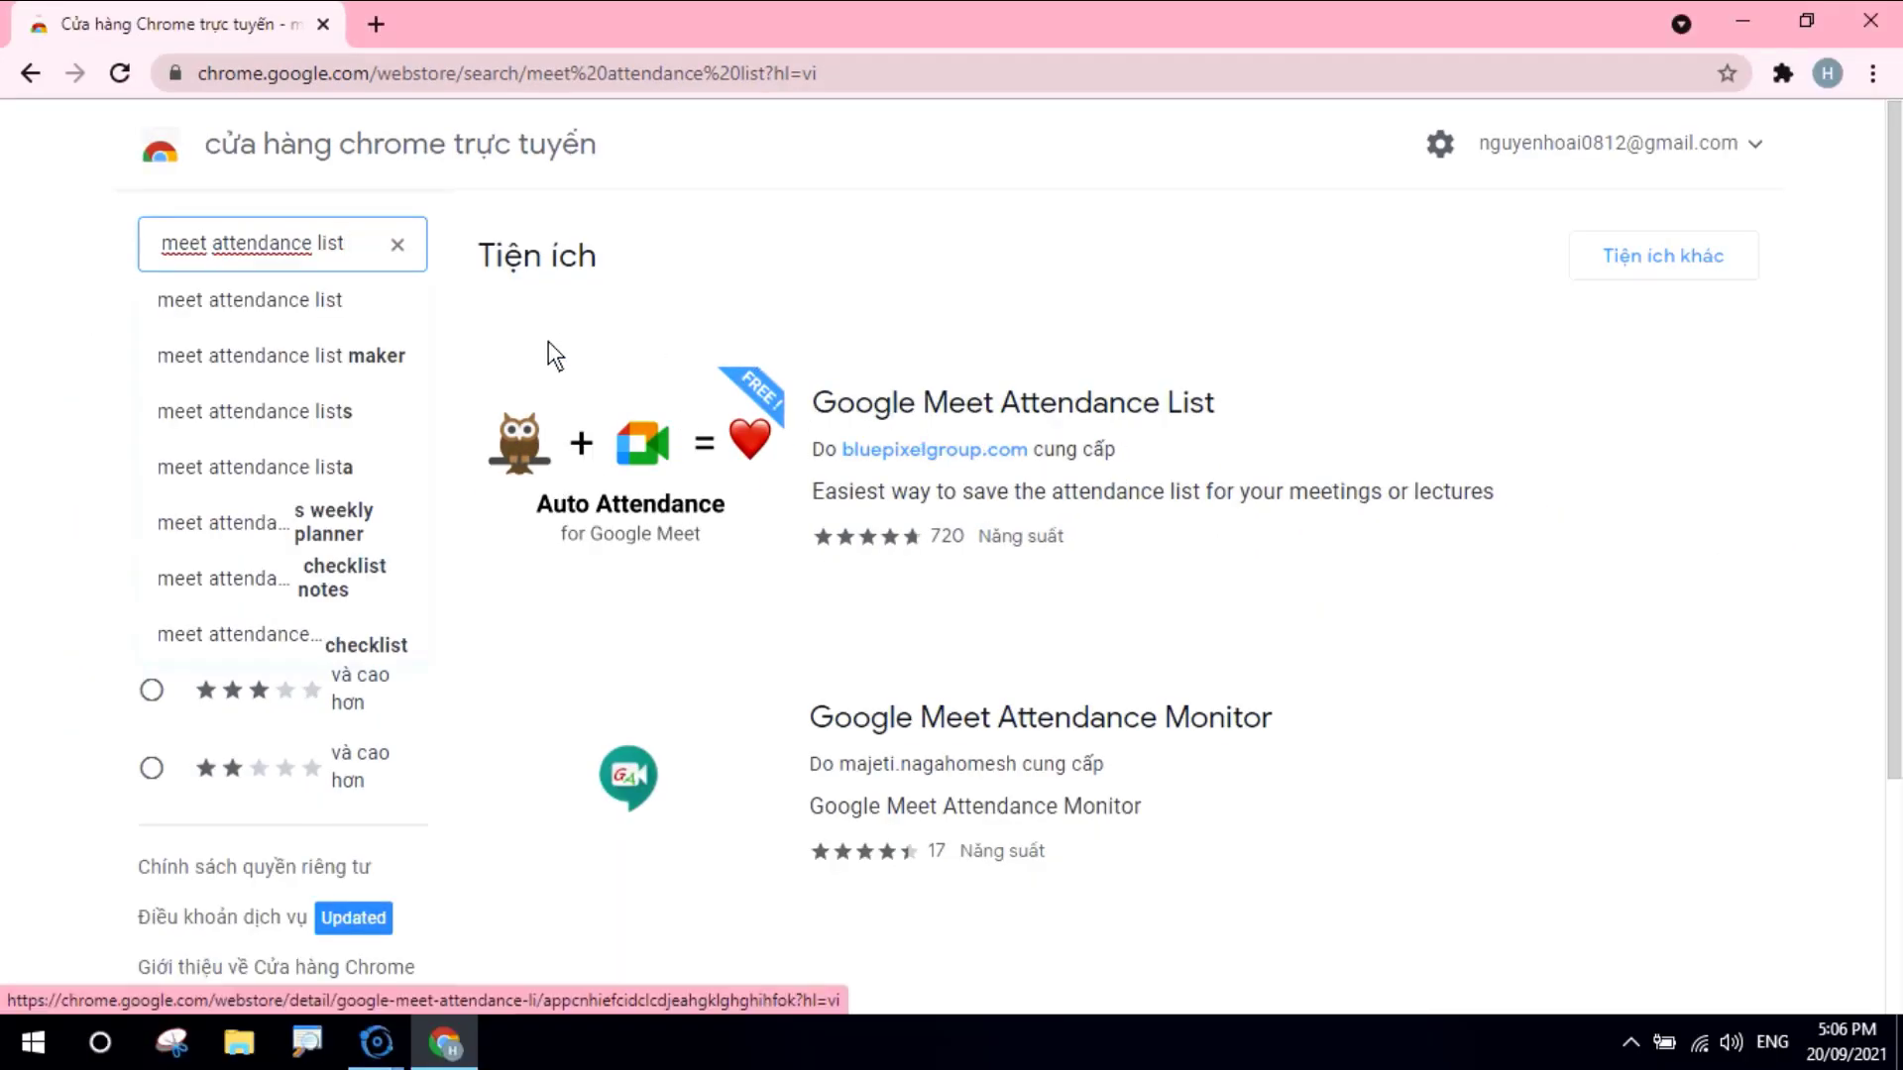
{"action": "mouse_move", "coordinate": [475, 329]}
{"action": "left_mouse_down"}
{"action": "mouse_move", "coordinate": [508, 544]}
{"action": "mouse_move", "coordinate": [1133, 599]}
{"action": "mouse_move", "coordinate": [1534, 486]}
{"action": "mouse_move", "coordinate": [680, 327]}
{"action": "mouse_move", "coordinate": [452, 335]}
{"action": "left_mouse_up"}
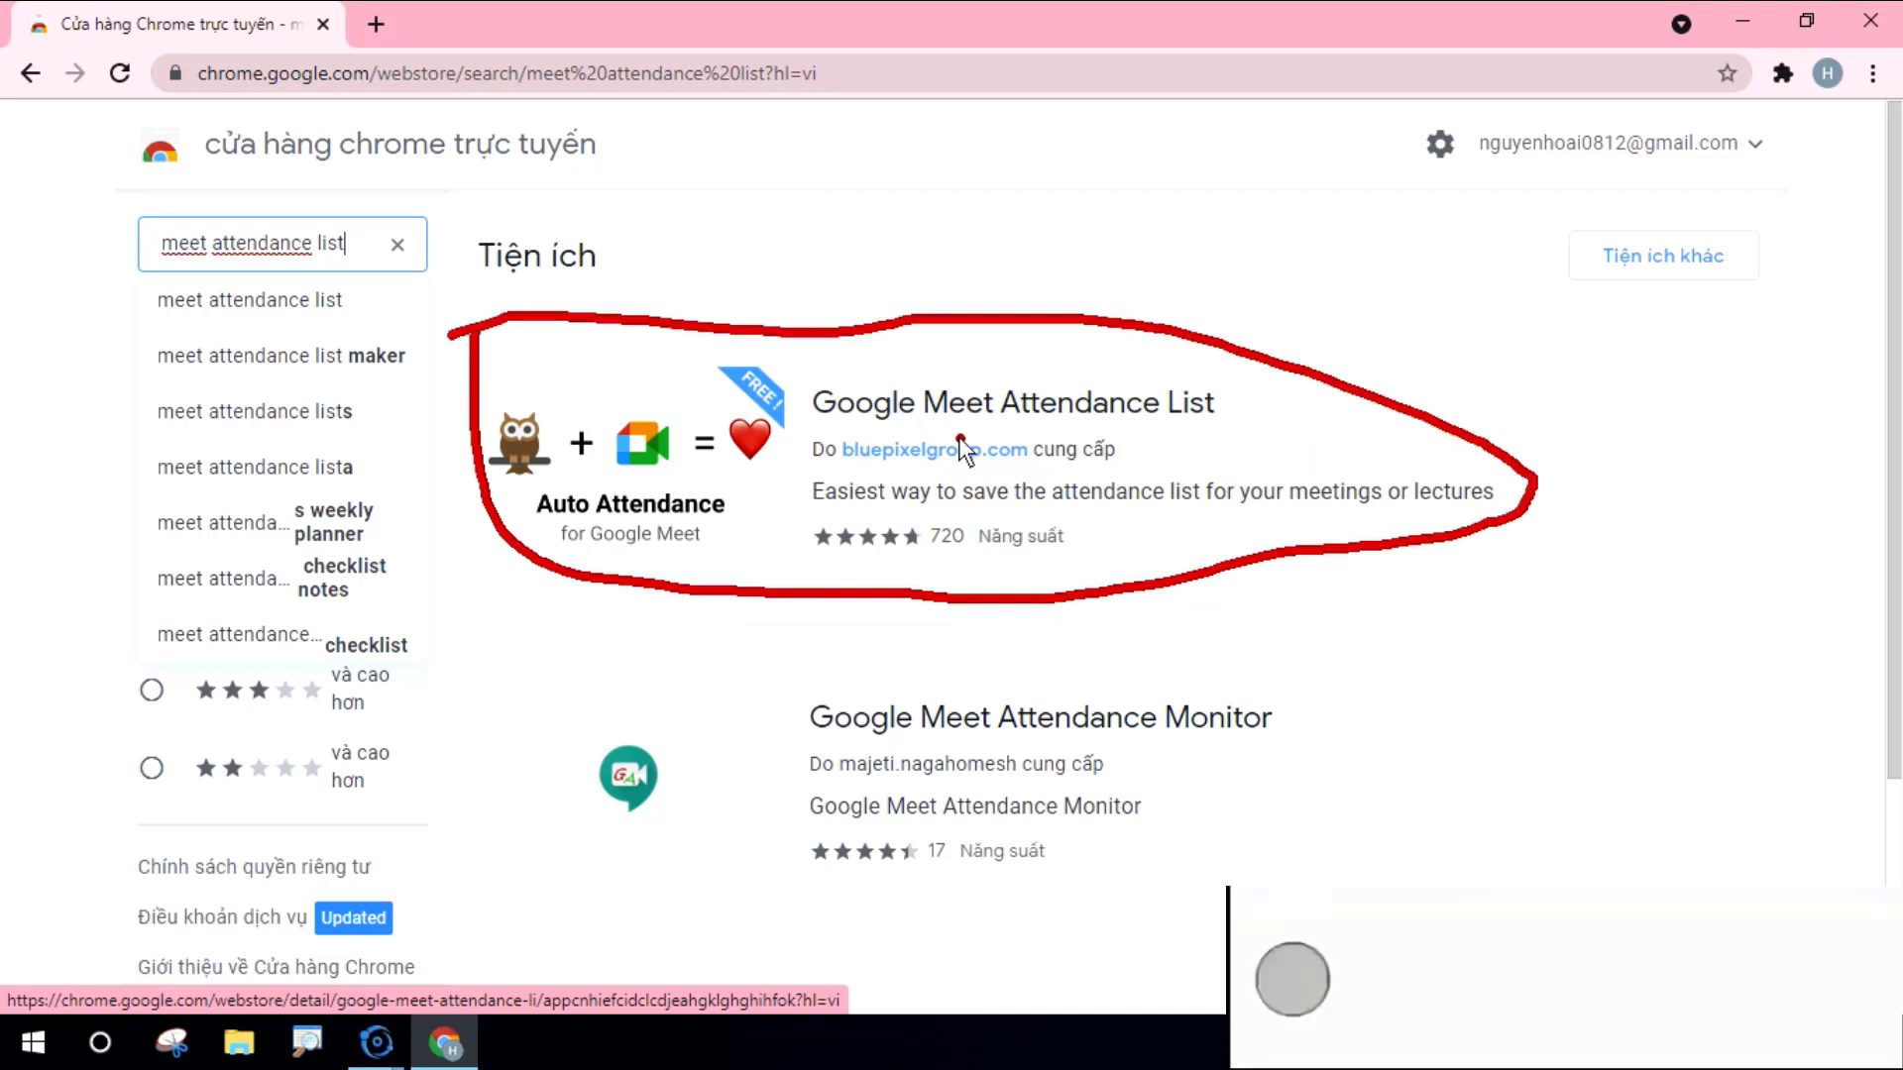
{"action": "key", "text": "Escape"}
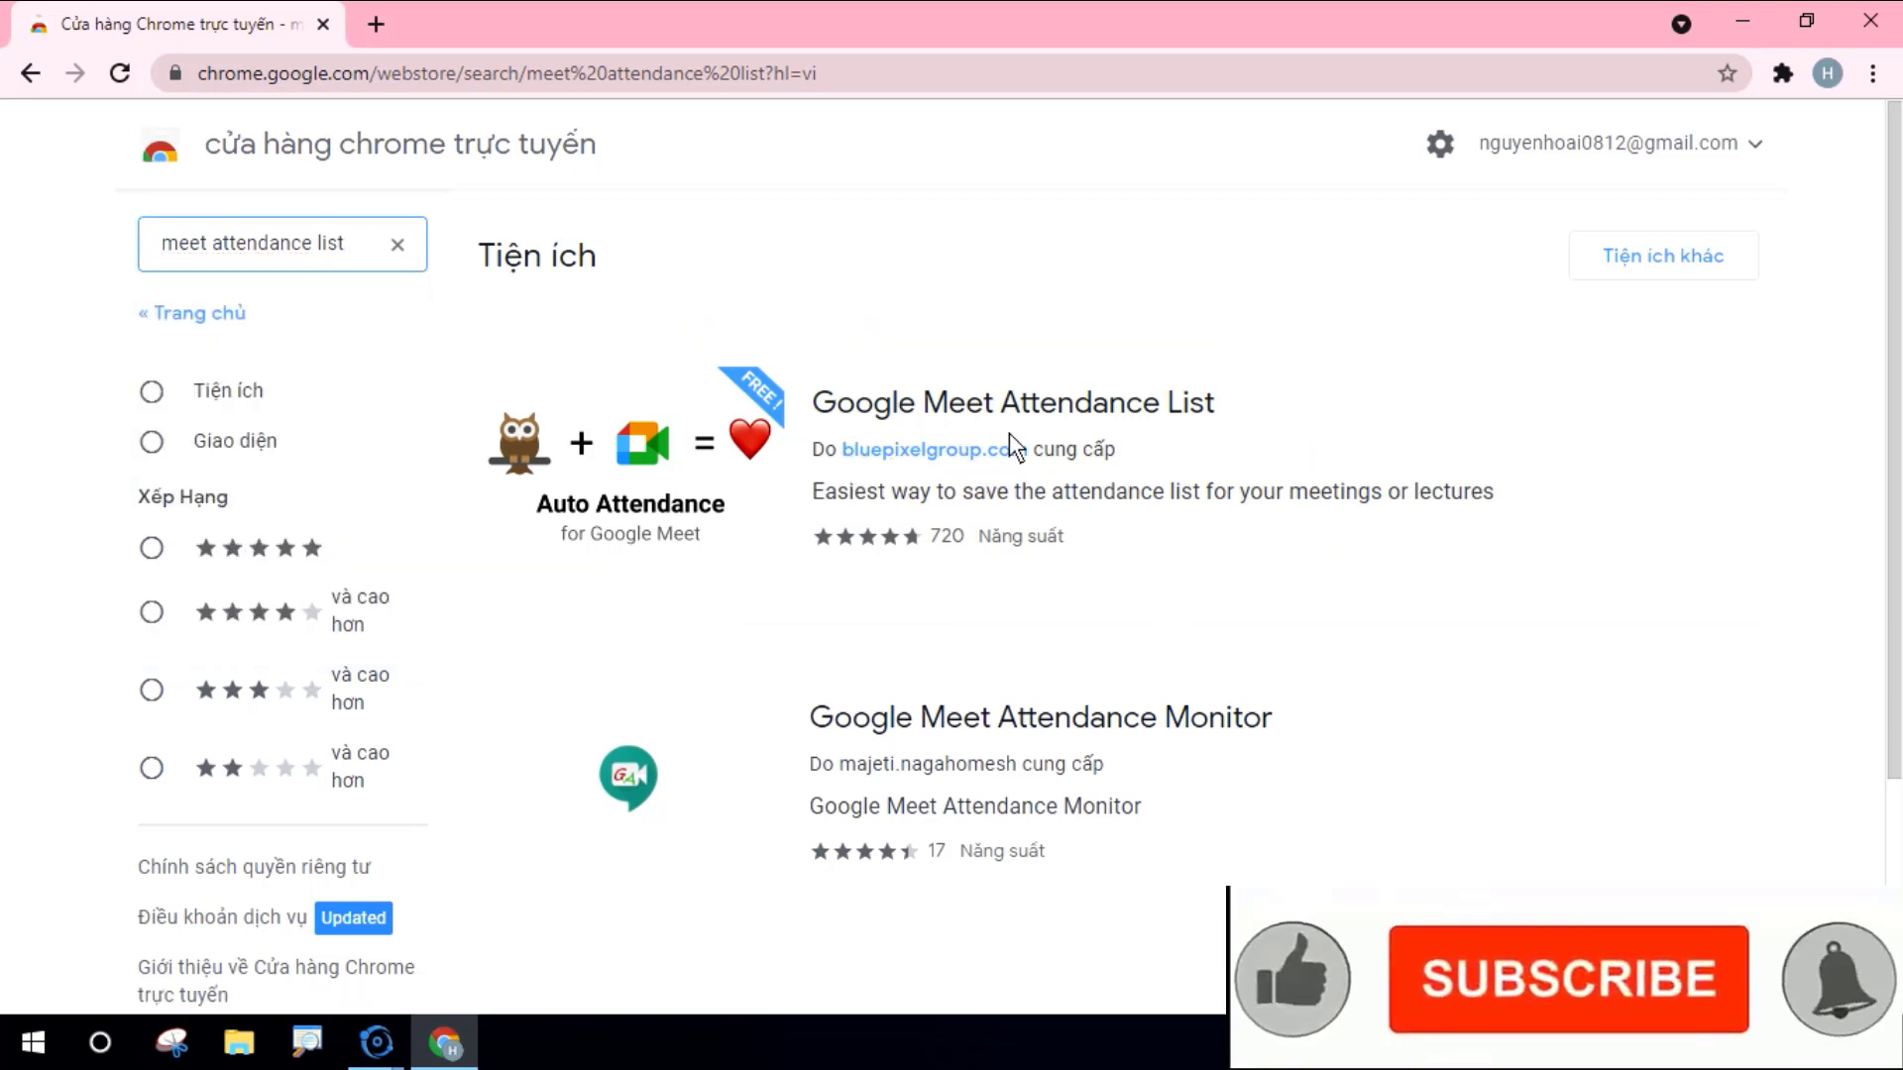
{"action": "left_click", "coordinate": [1011, 418]}
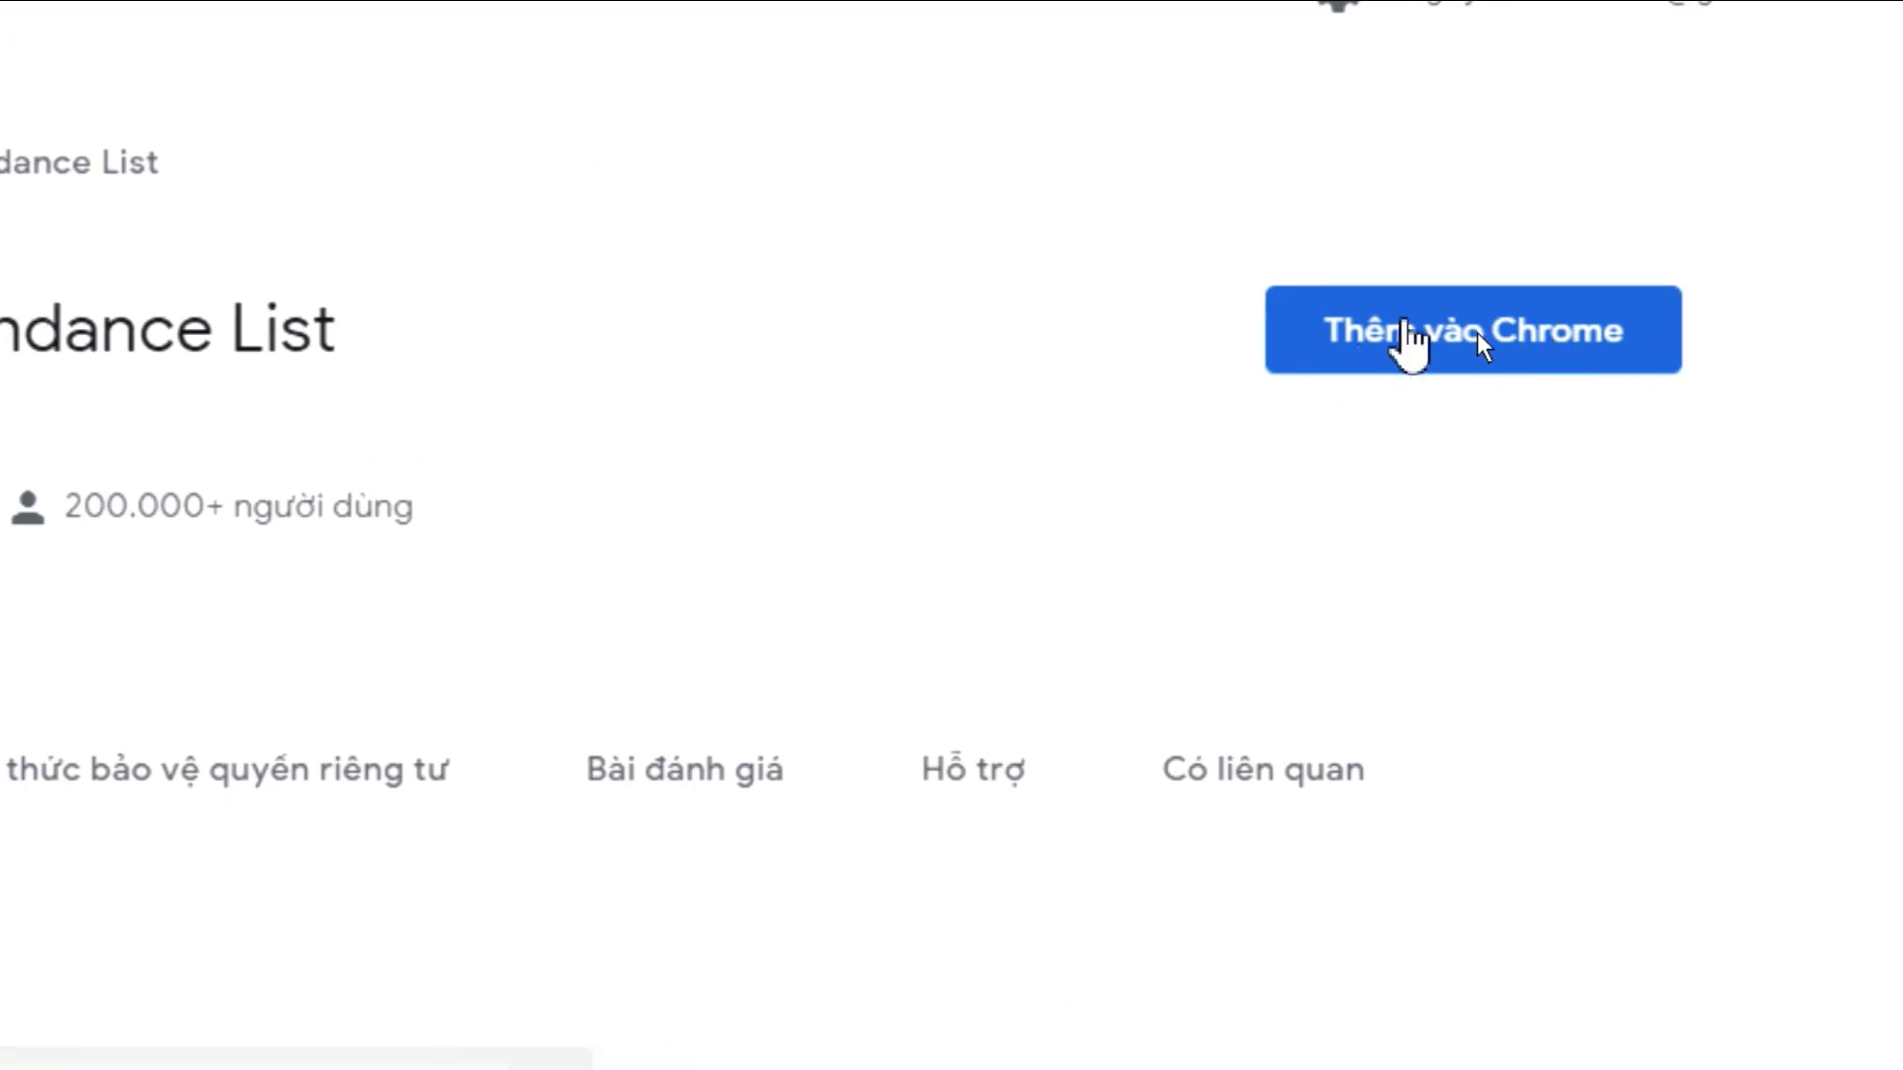
Add the Google Meet Attendance List extension to Chrome and approve its installation
{"action": "mouse_move", "coordinate": [1217, 256]}
{"action": "left_mouse_down"}
{"action": "mouse_move", "coordinate": [1254, 408]}
{"action": "mouse_move", "coordinate": [1648, 229]}
{"action": "mouse_move", "coordinate": [1279, 281]}
{"action": "left_mouse_up"}
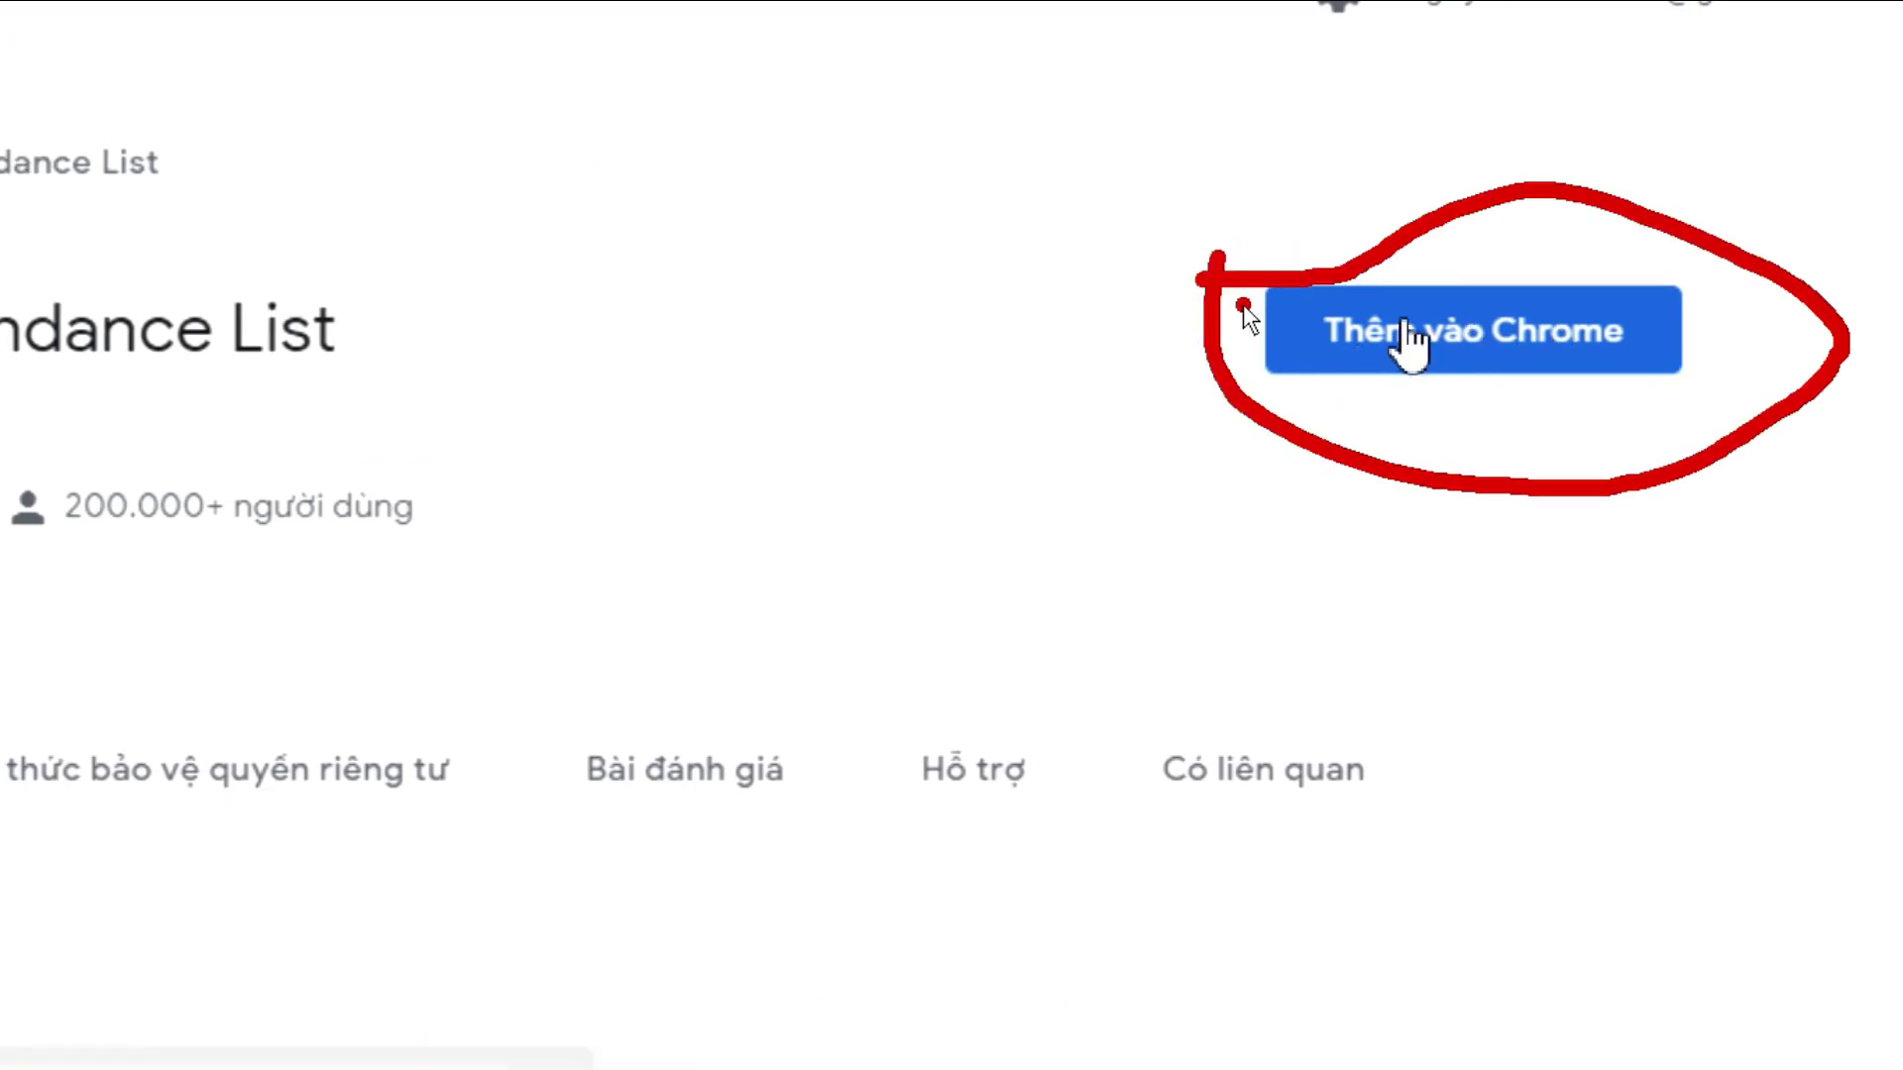
{"action": "left_click", "coordinate": [1322, 323]}
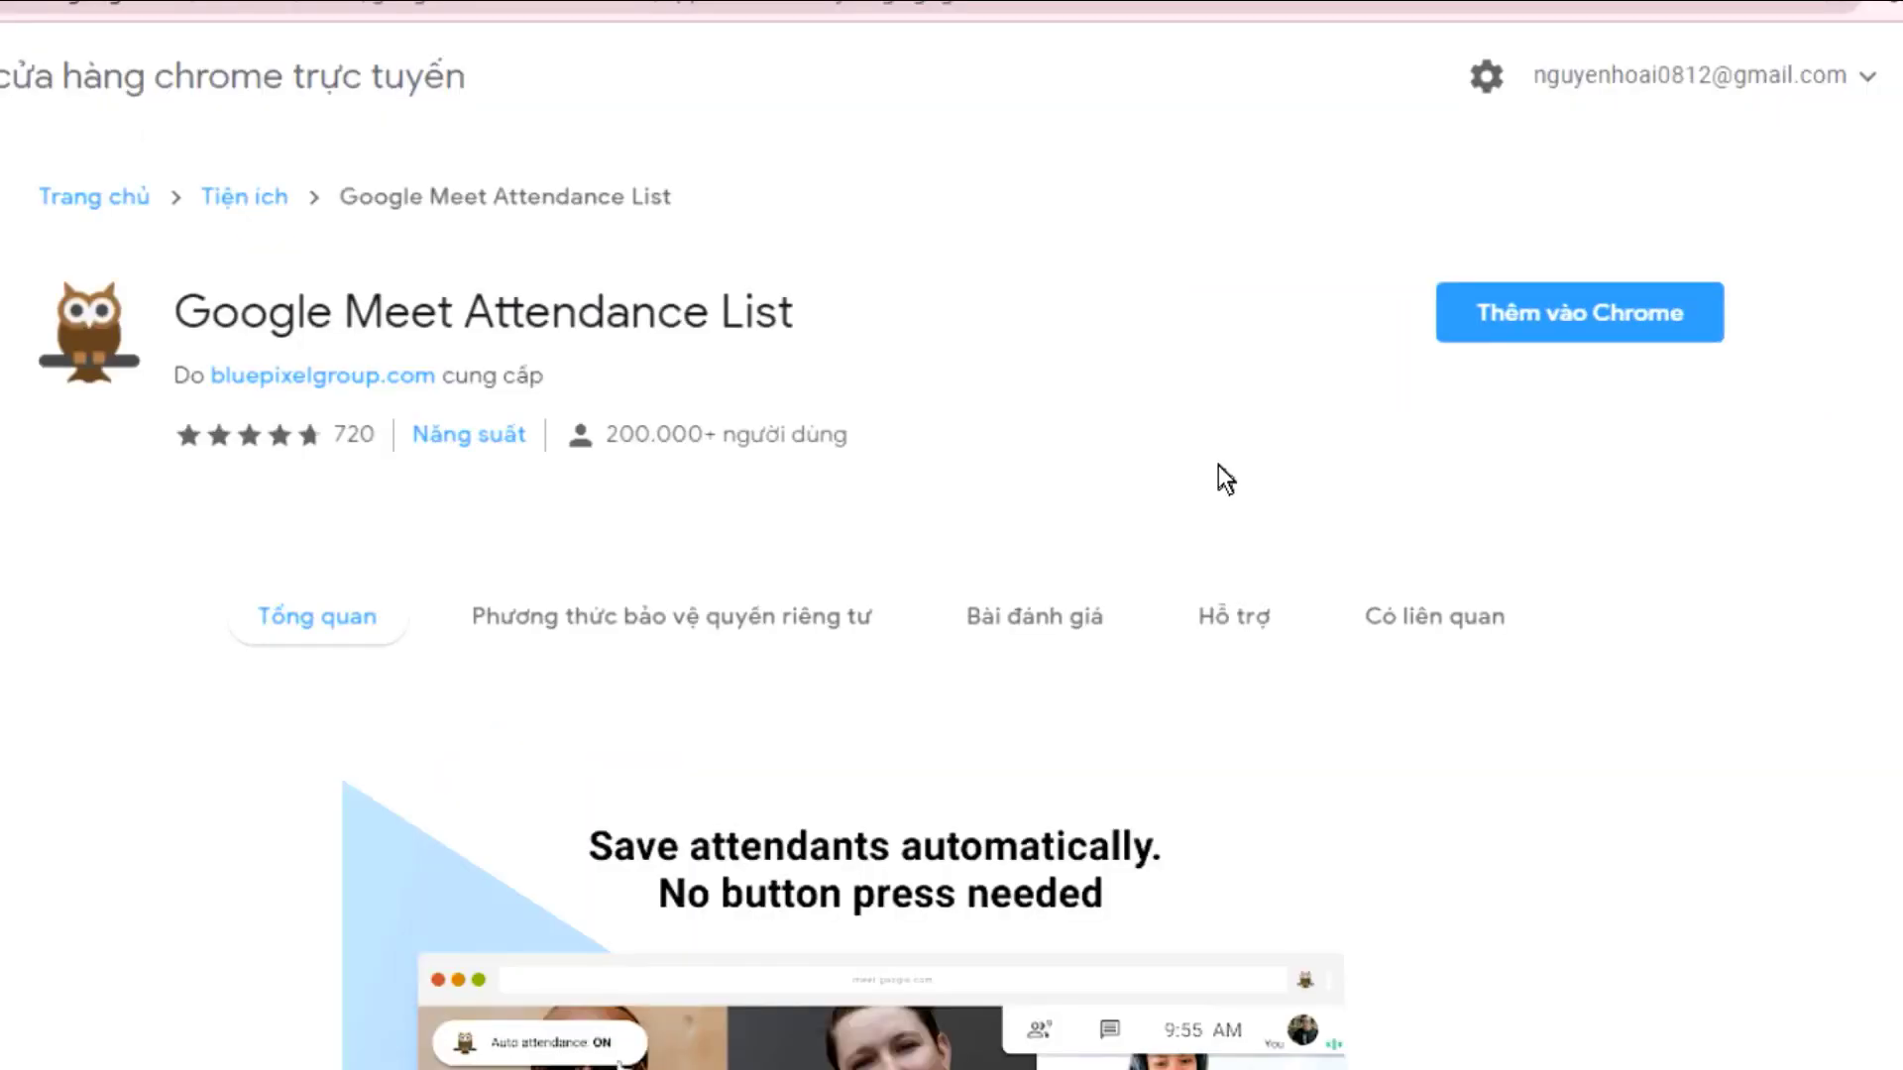
{"action": "left_click", "coordinate": [1493, 345]}
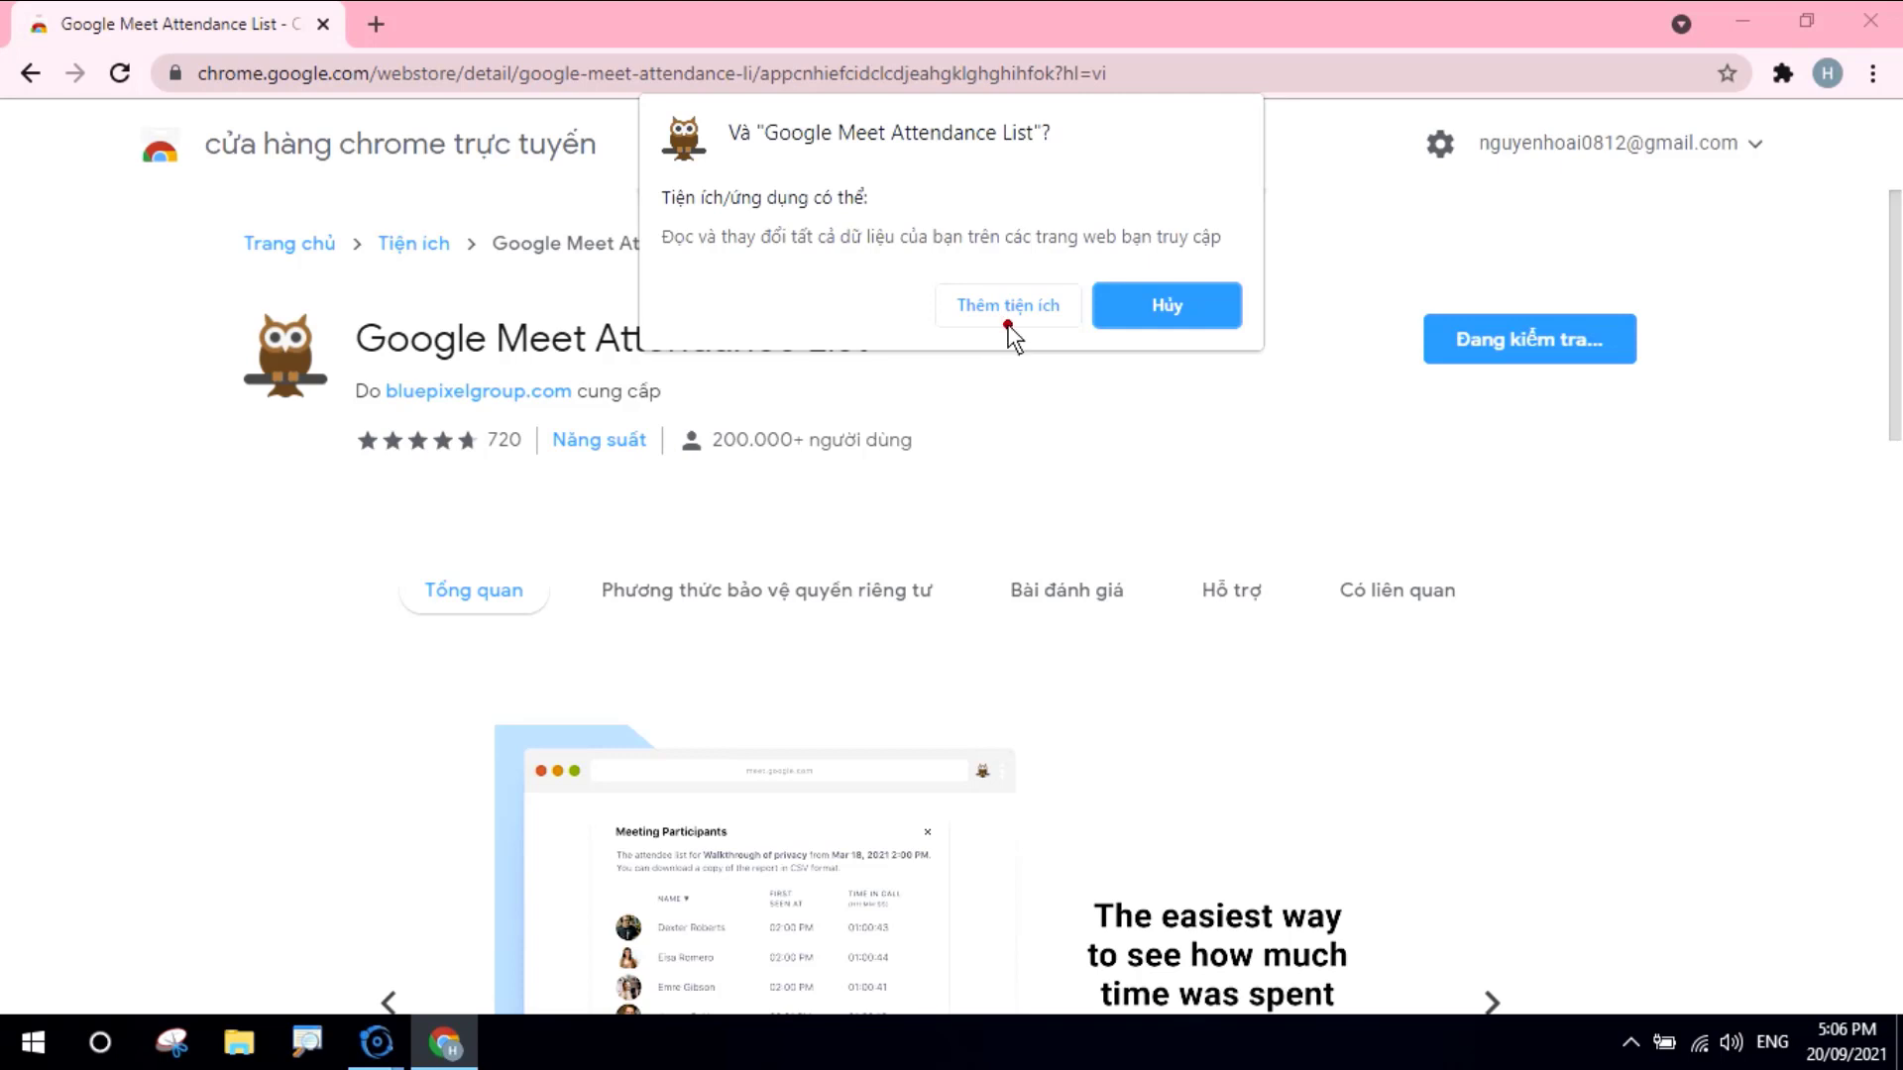
{"action": "mouse_move", "coordinate": [941, 284]}
{"action": "left_mouse_down"}
{"action": "mouse_move", "coordinate": [1112, 322]}
{"action": "mouse_move", "coordinate": [991, 263]}
{"action": "left_mouse_up"}
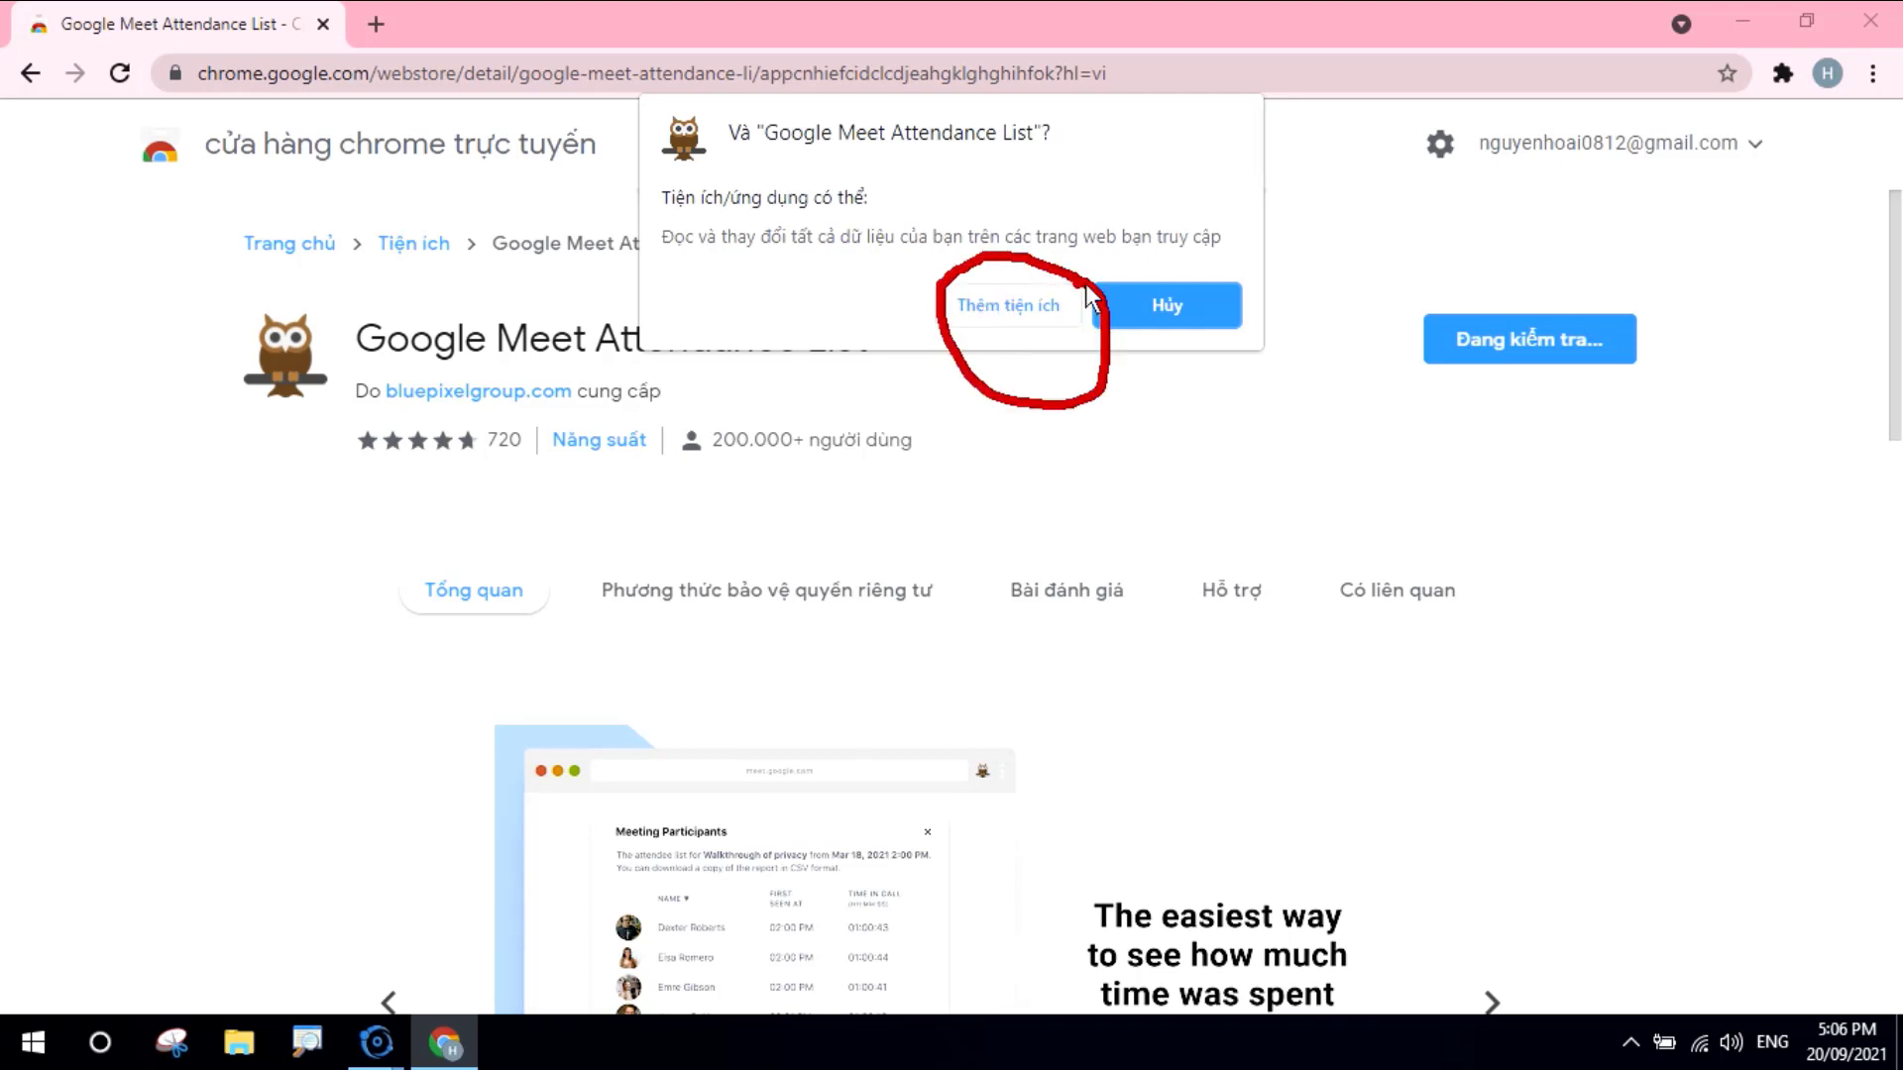
{"action": "left_click", "coordinate": [990, 315]}
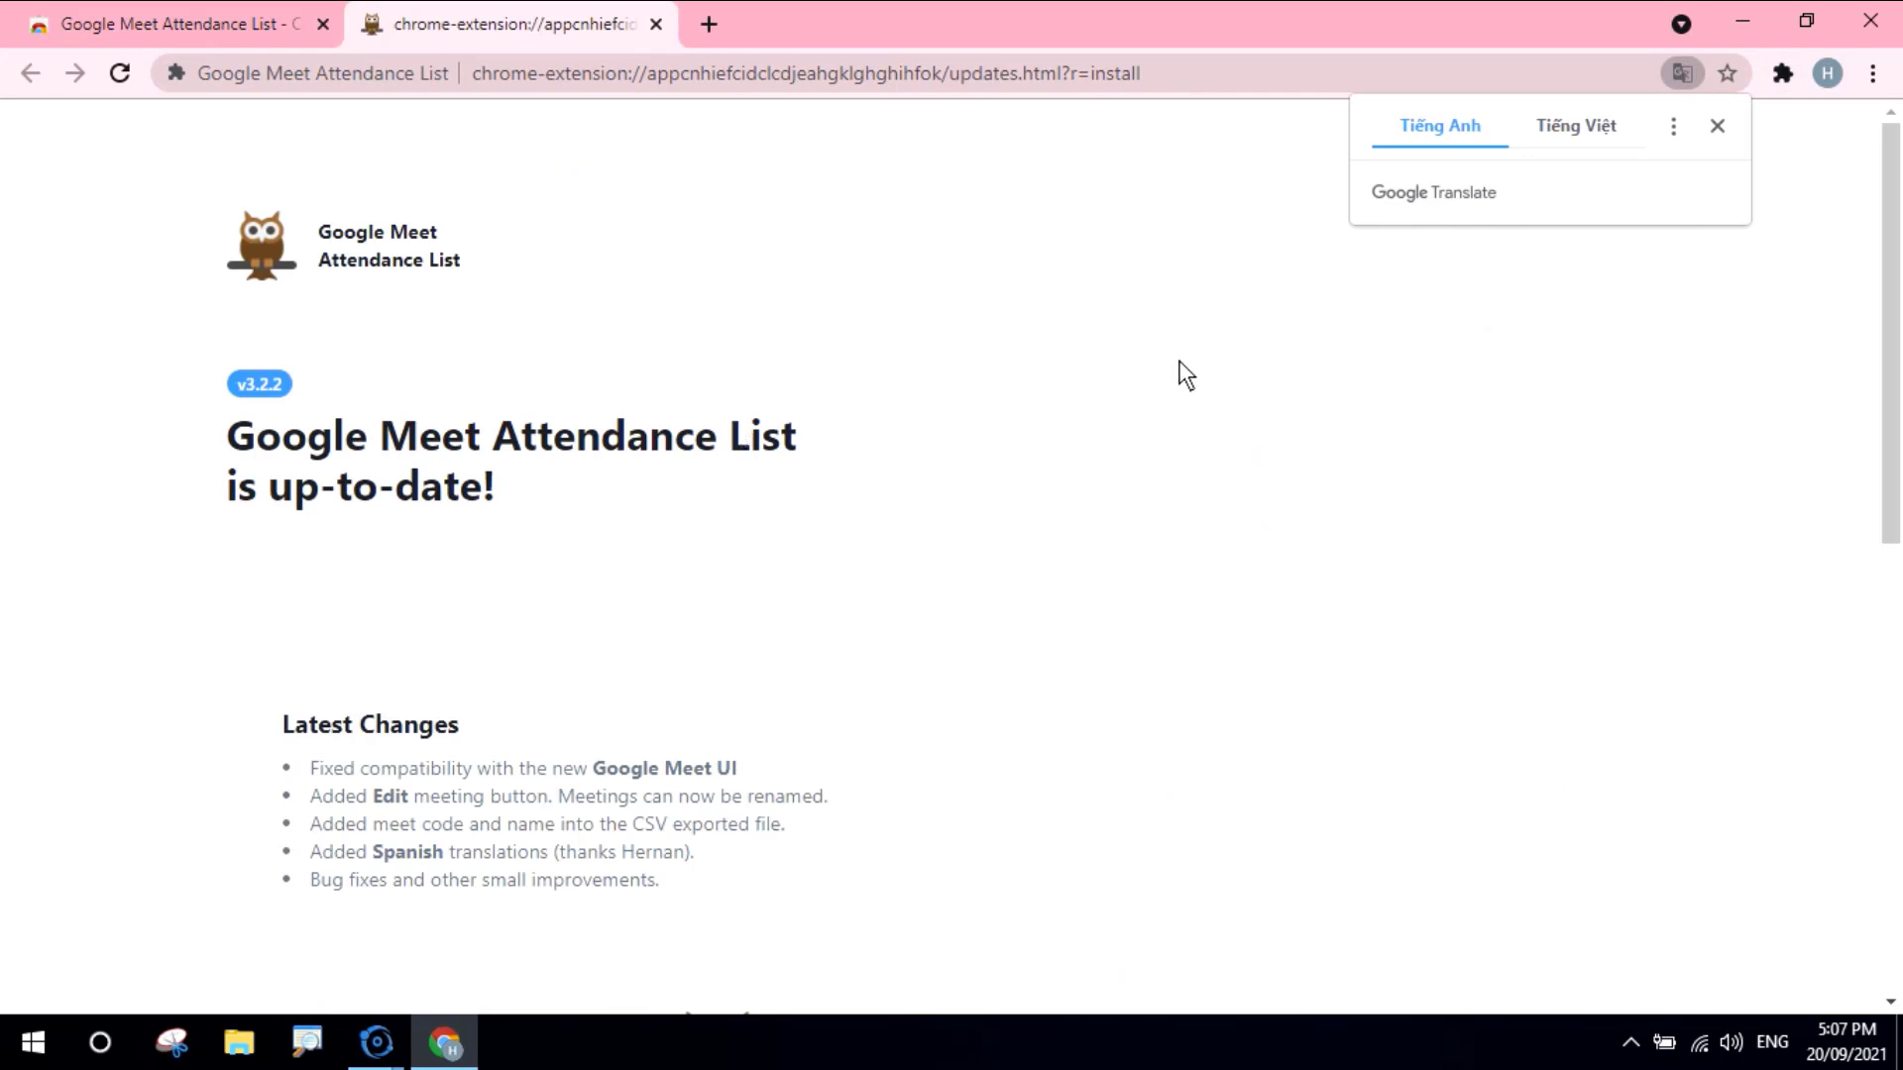
Skim and close the extension's update page, and replace the web store page with a new blank tab
{"action": "scroll", "coordinate": [555, 302], "scroll_direction": "down", "scroll_amount": 4}
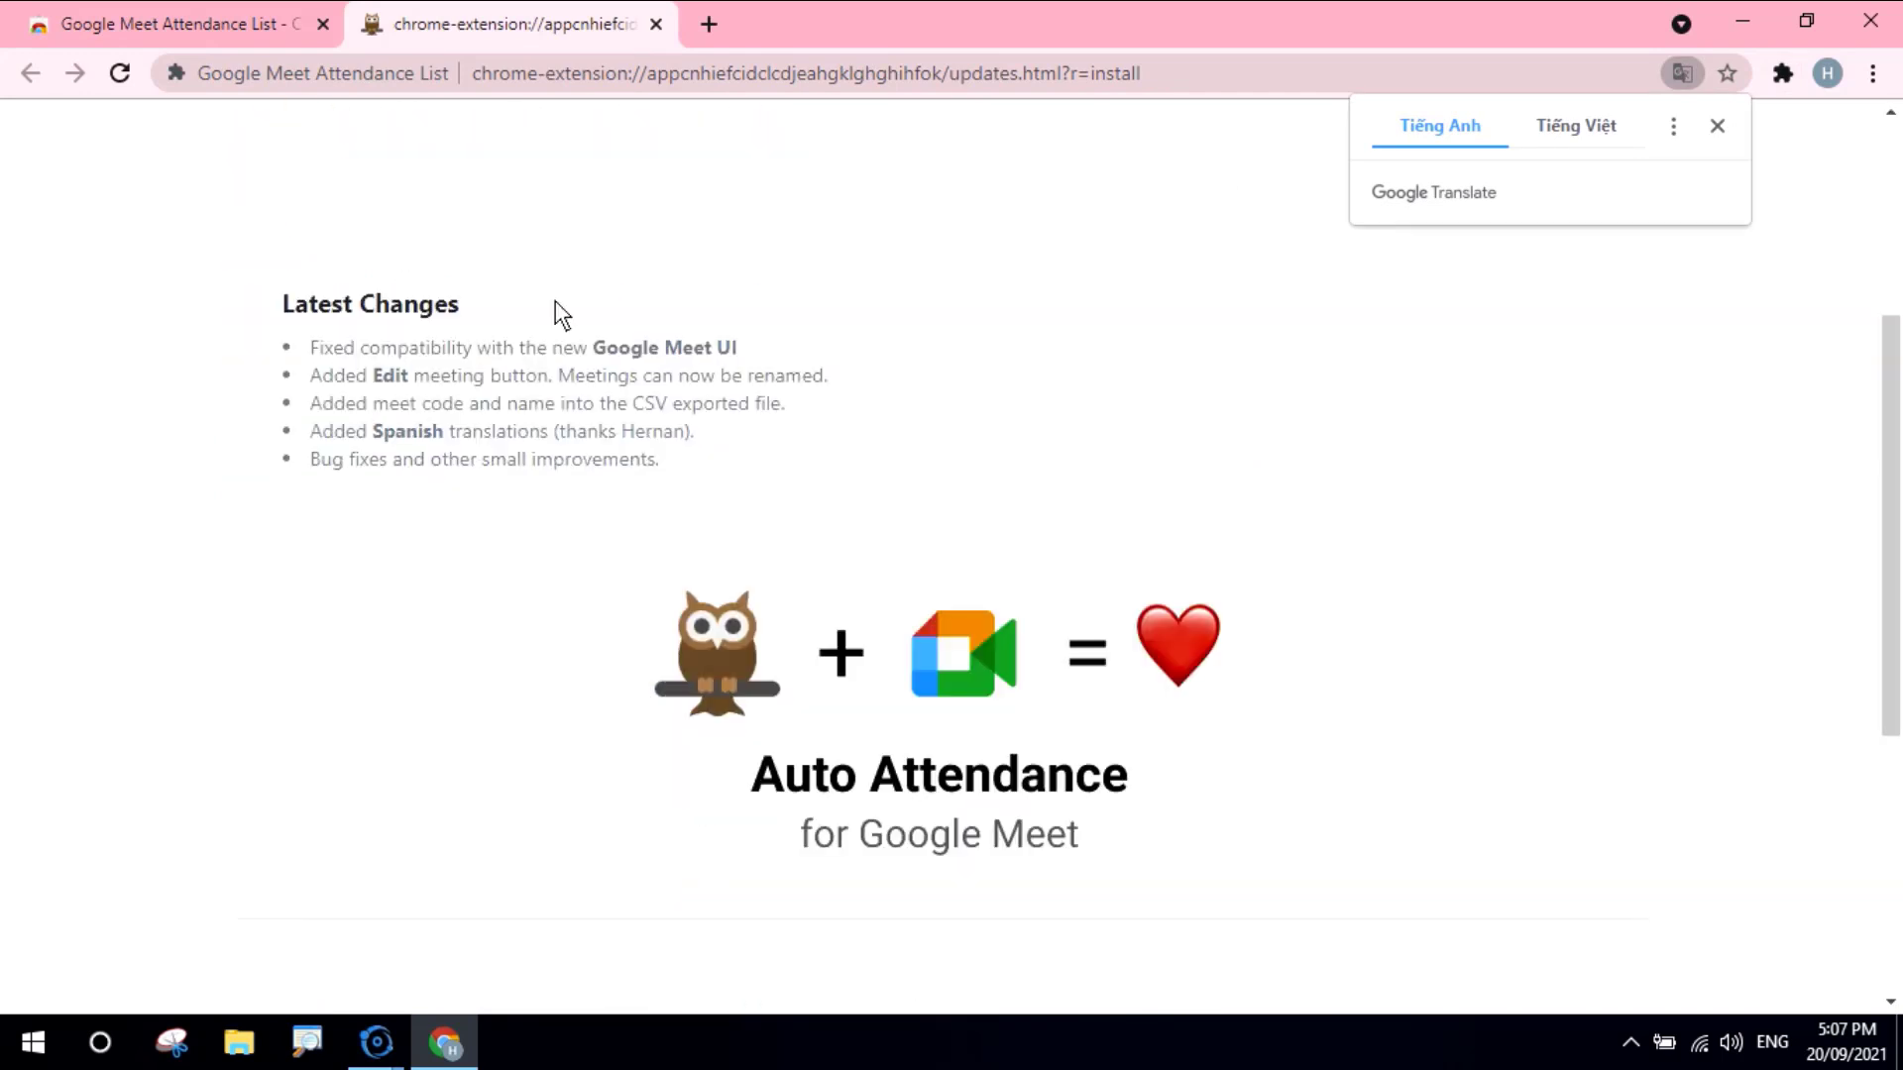
{"action": "scroll", "coordinate": [569, 327], "scroll_direction": "down", "scroll_amount": 5}
{"action": "scroll", "coordinate": [590, 347], "scroll_direction": "up", "scroll_amount": 10}
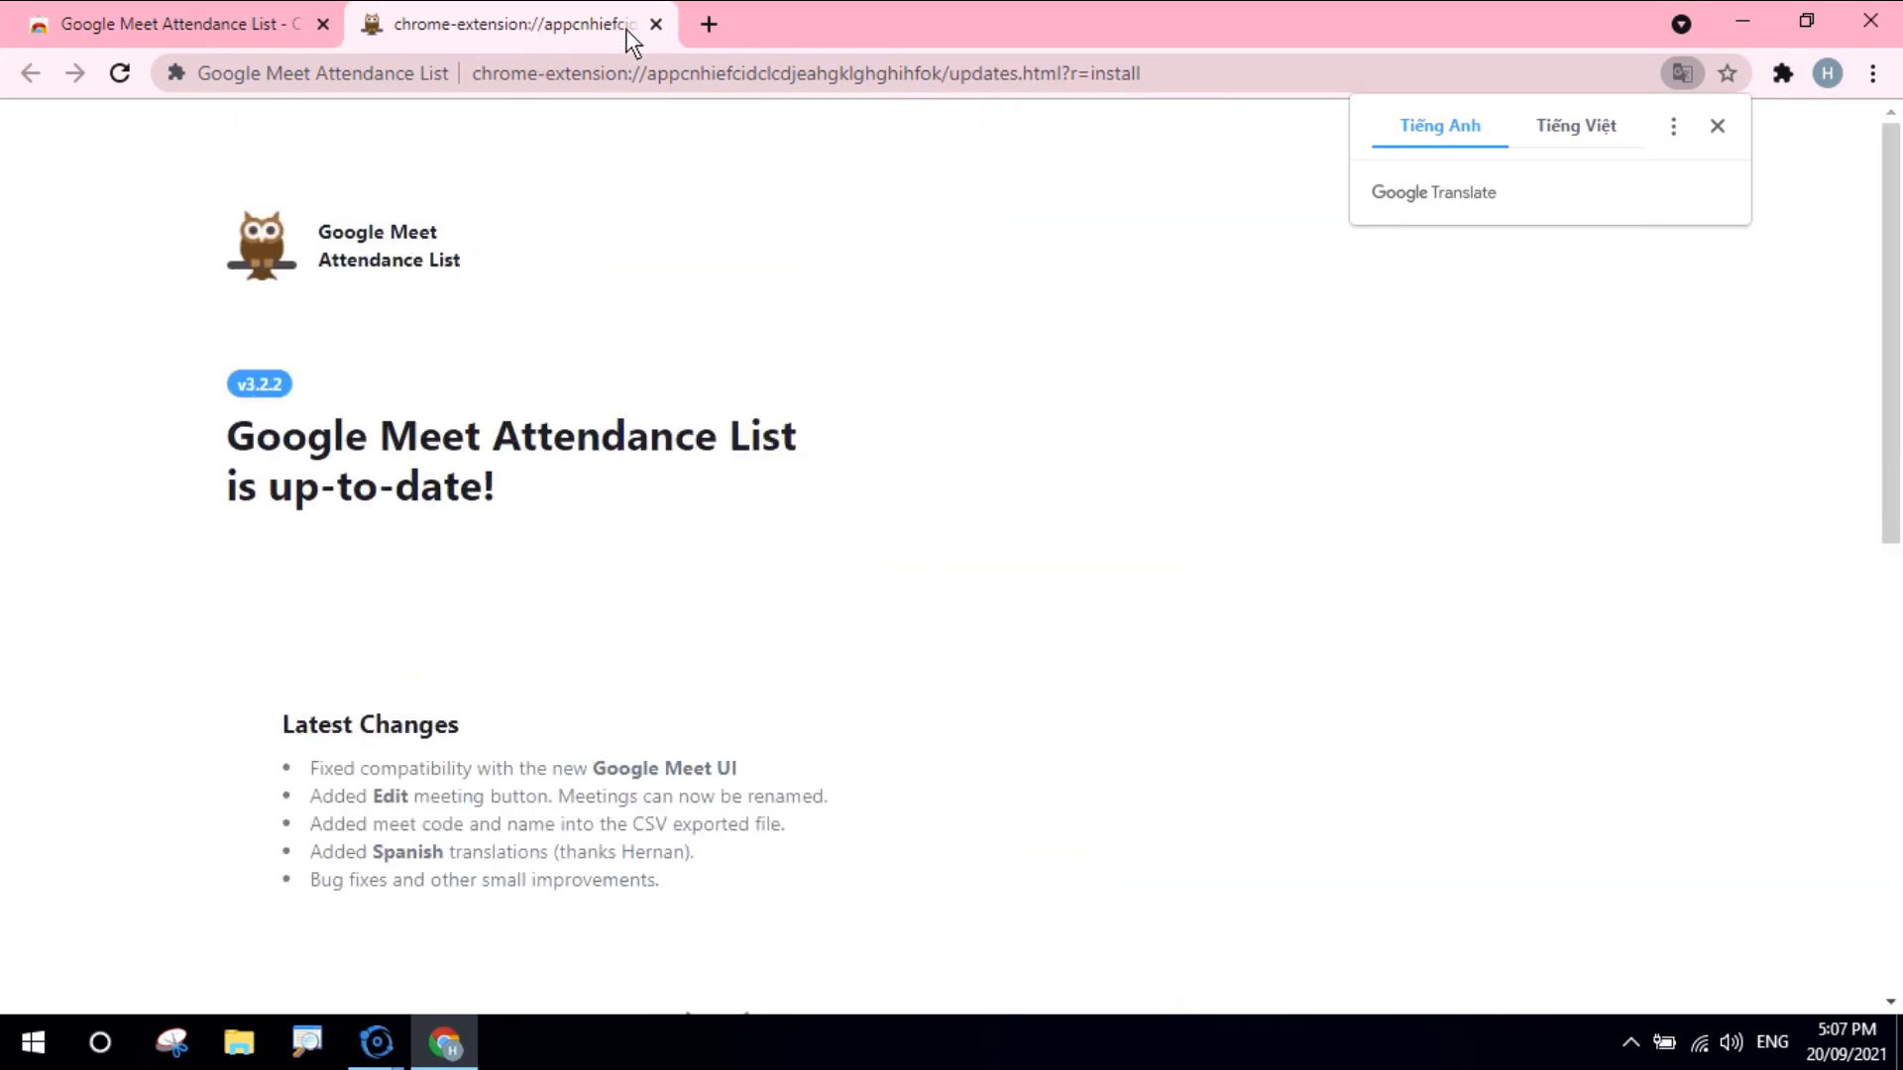
{"action": "left_click", "coordinate": [657, 24]}
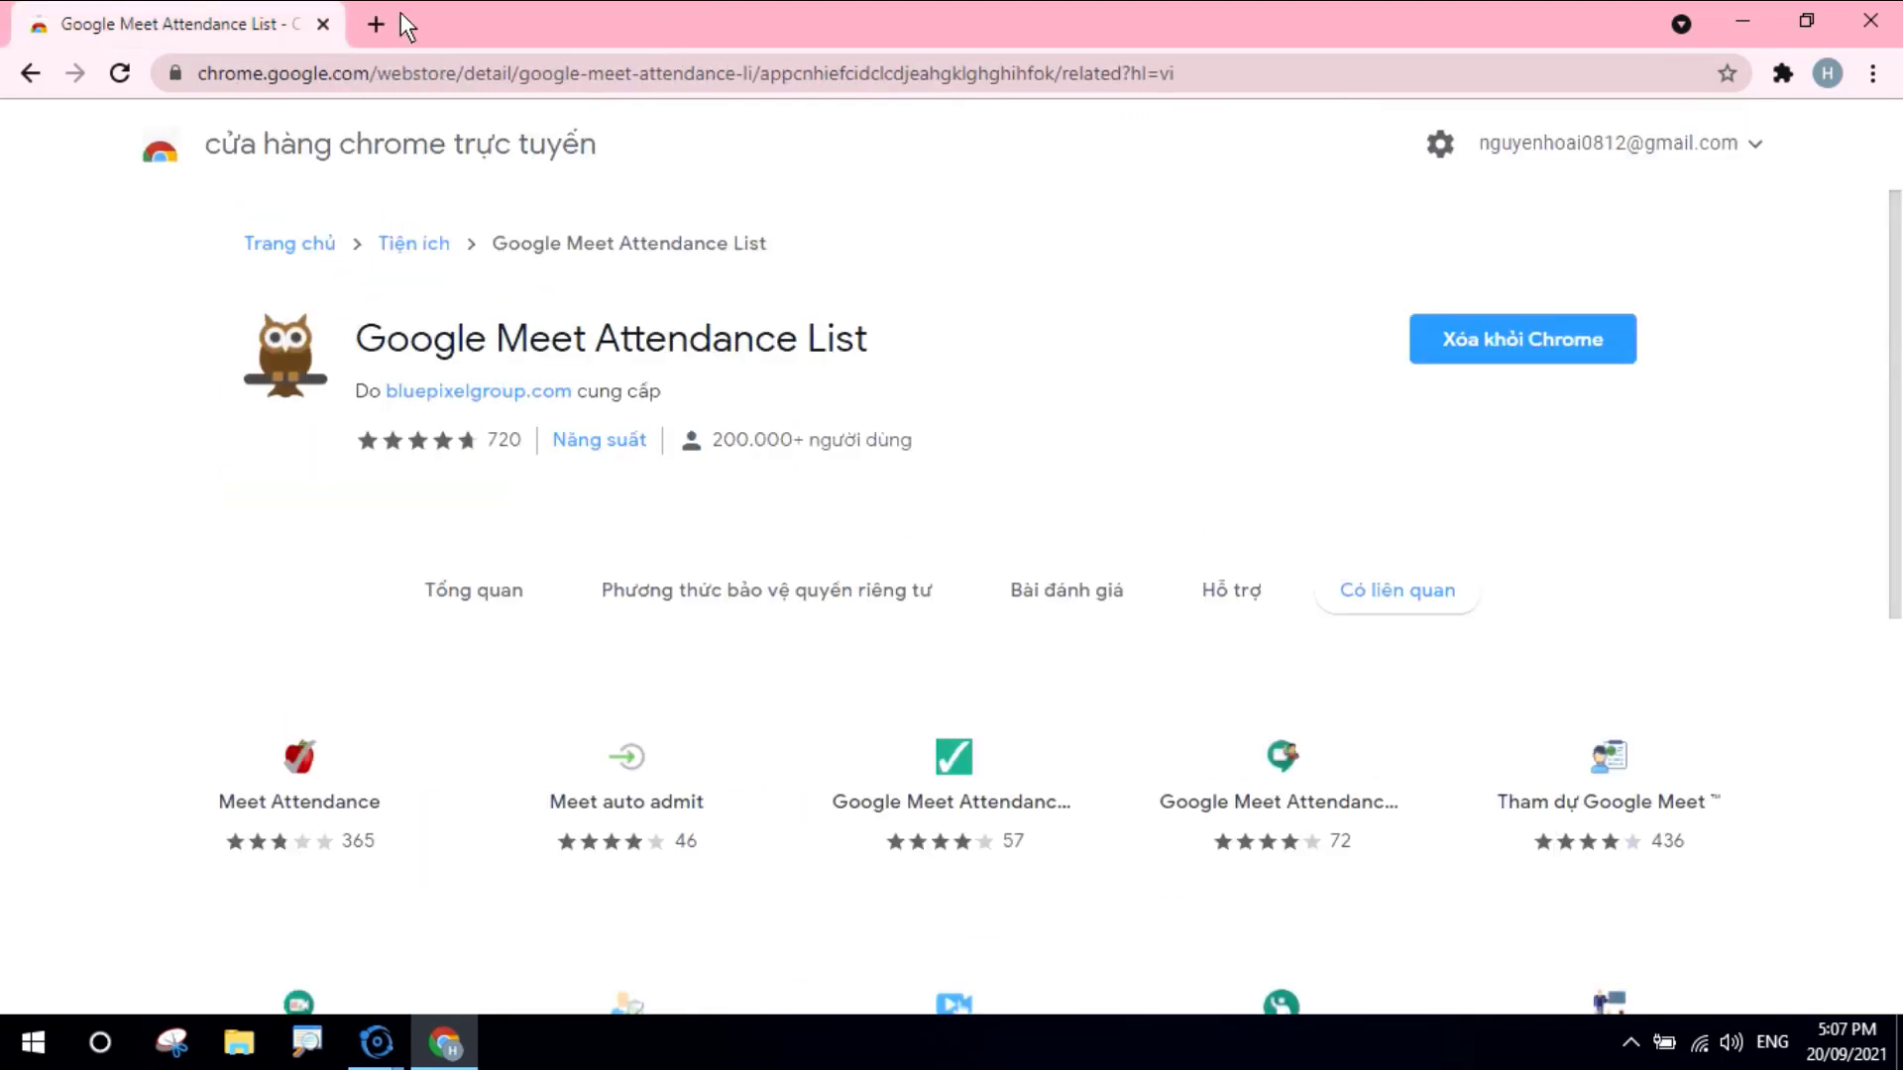
{"action": "left_click", "coordinate": [374, 29]}
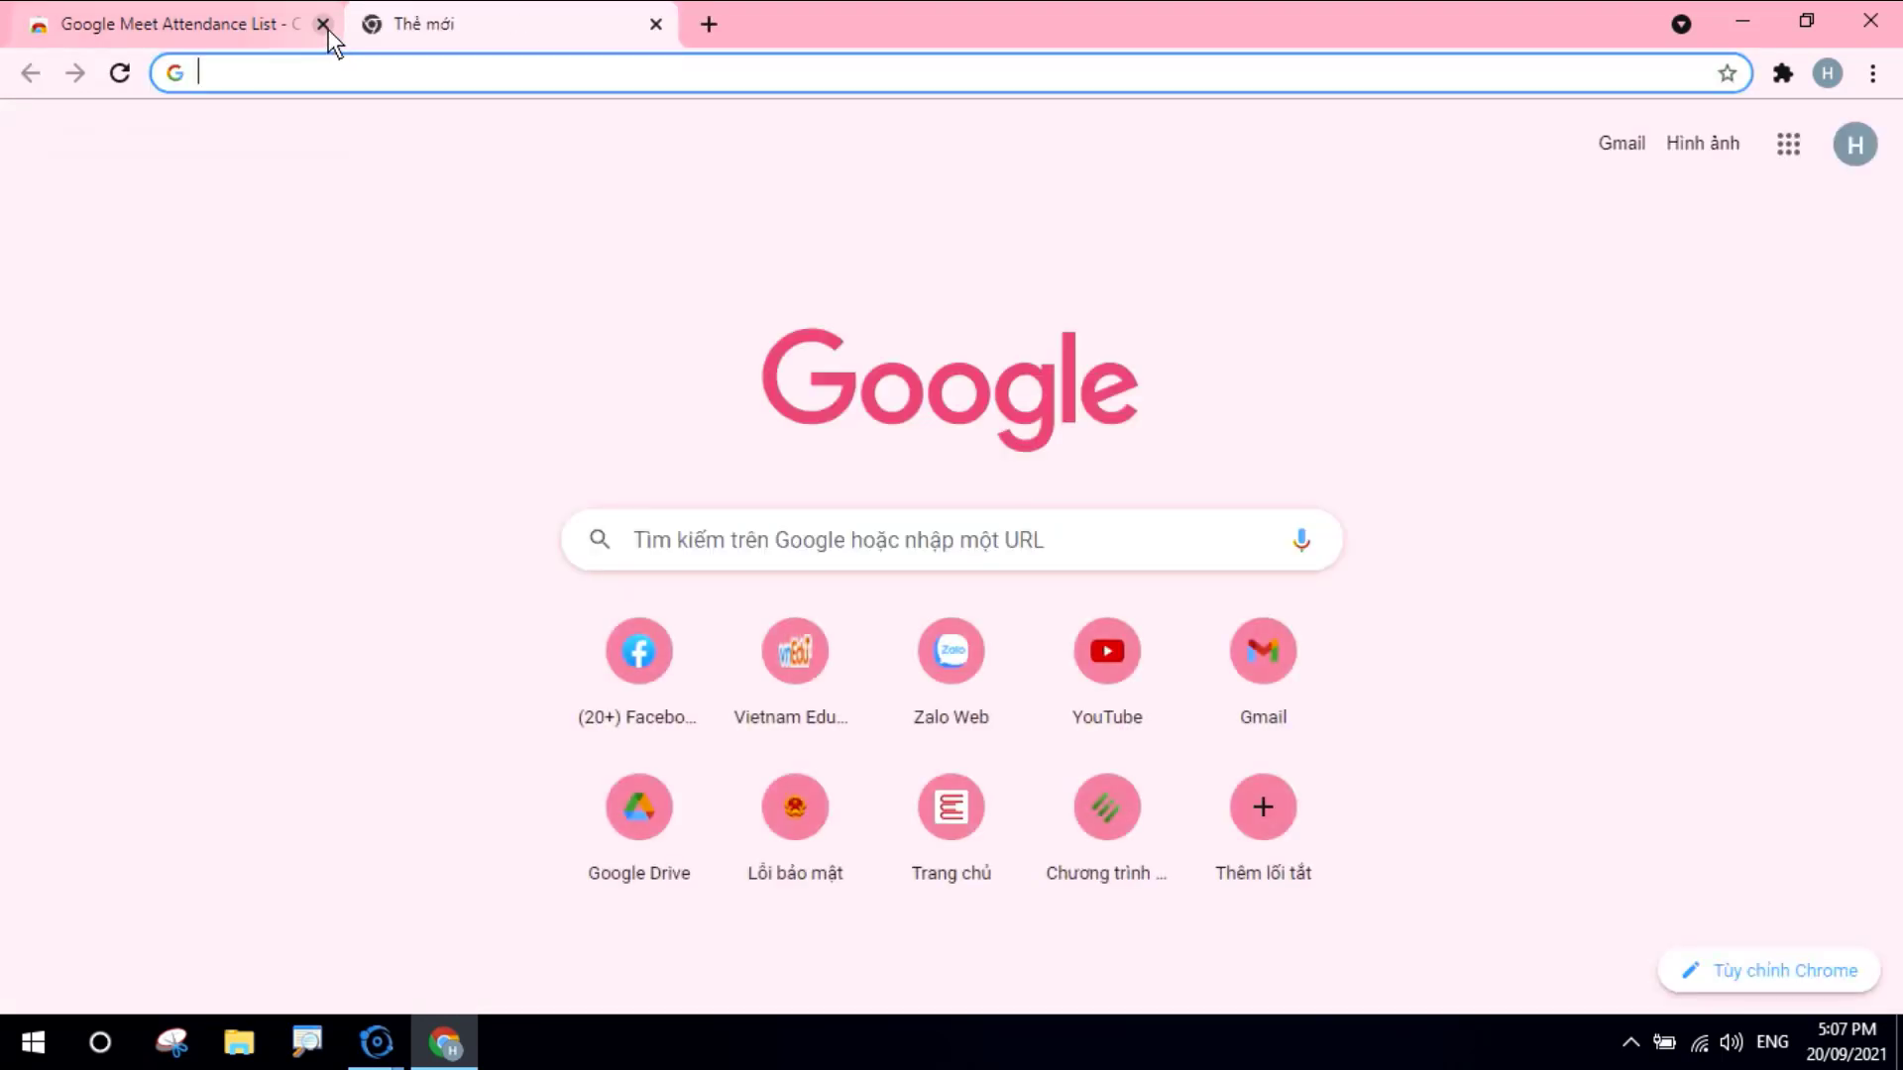
{"action": "left_click", "coordinate": [329, 28]}
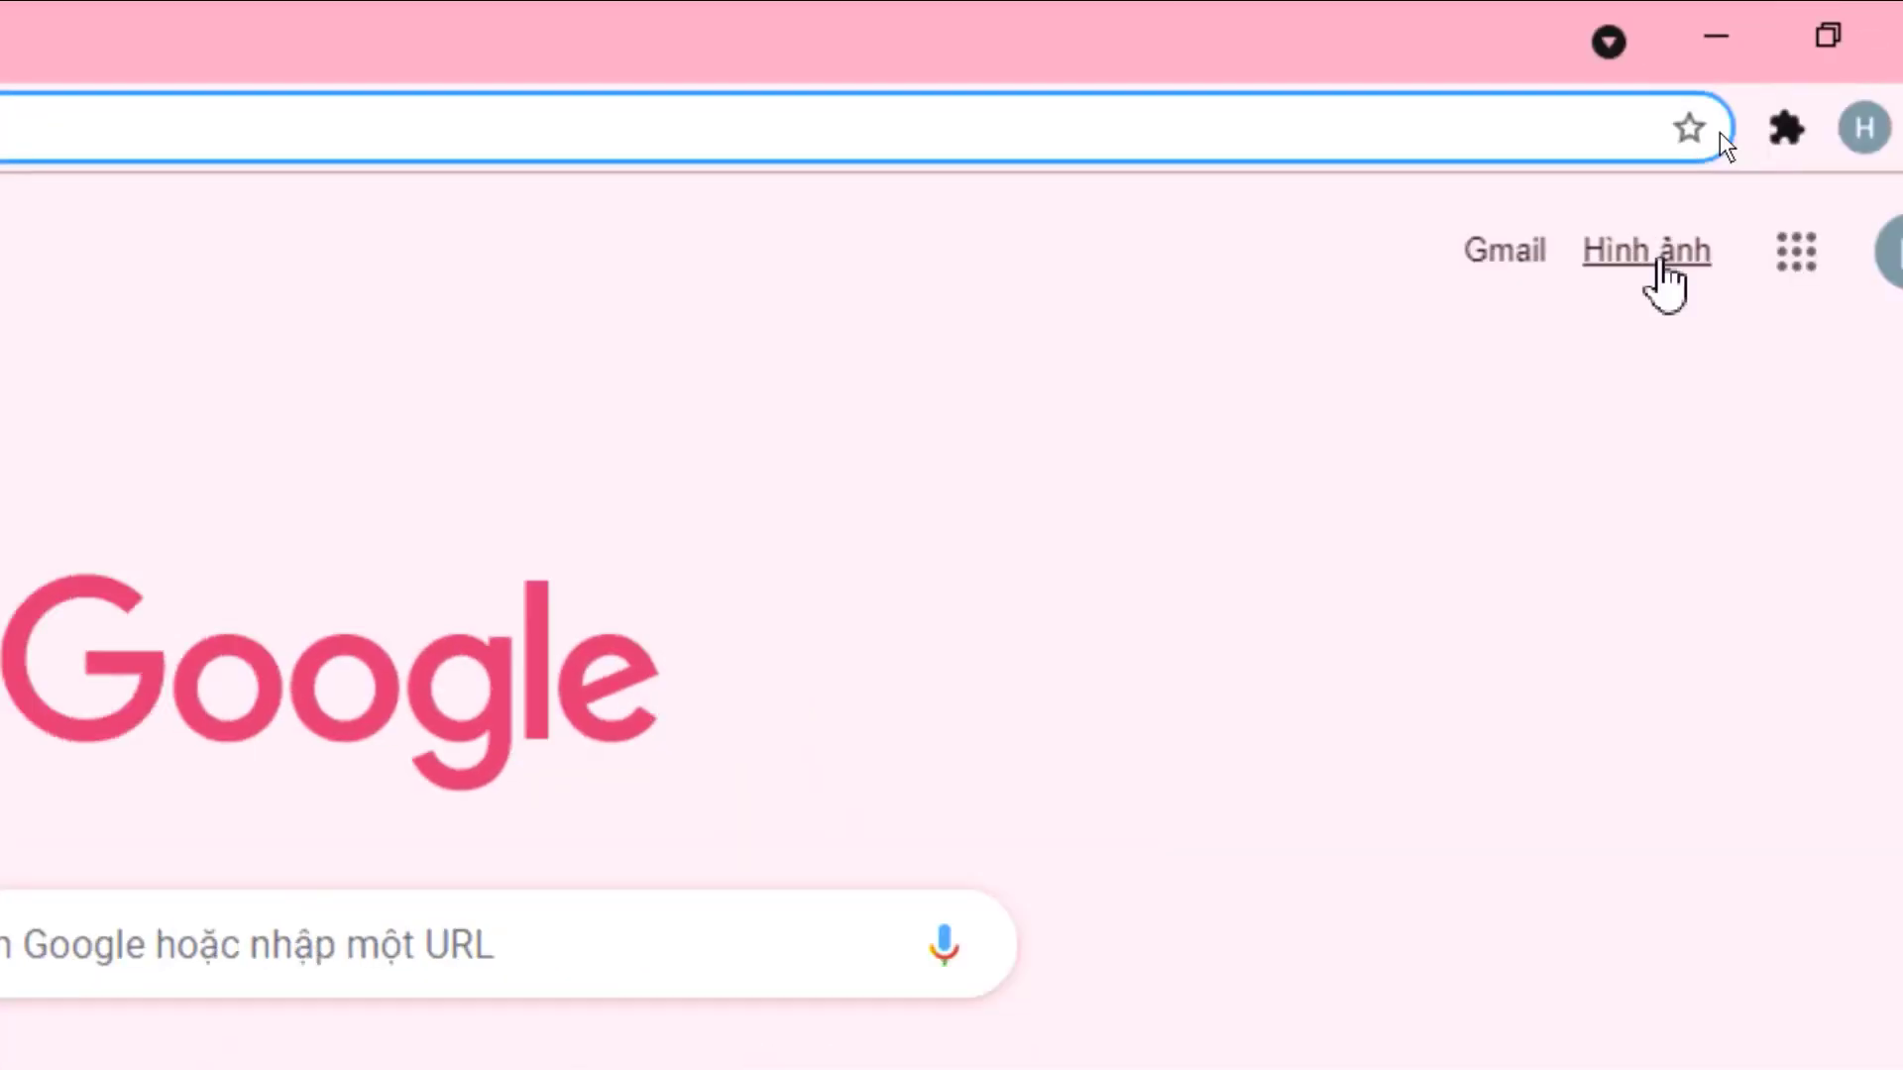
Check the list of installed extensions and the signed-in Google accounts
{"action": "left_click", "coordinate": [1685, 129]}
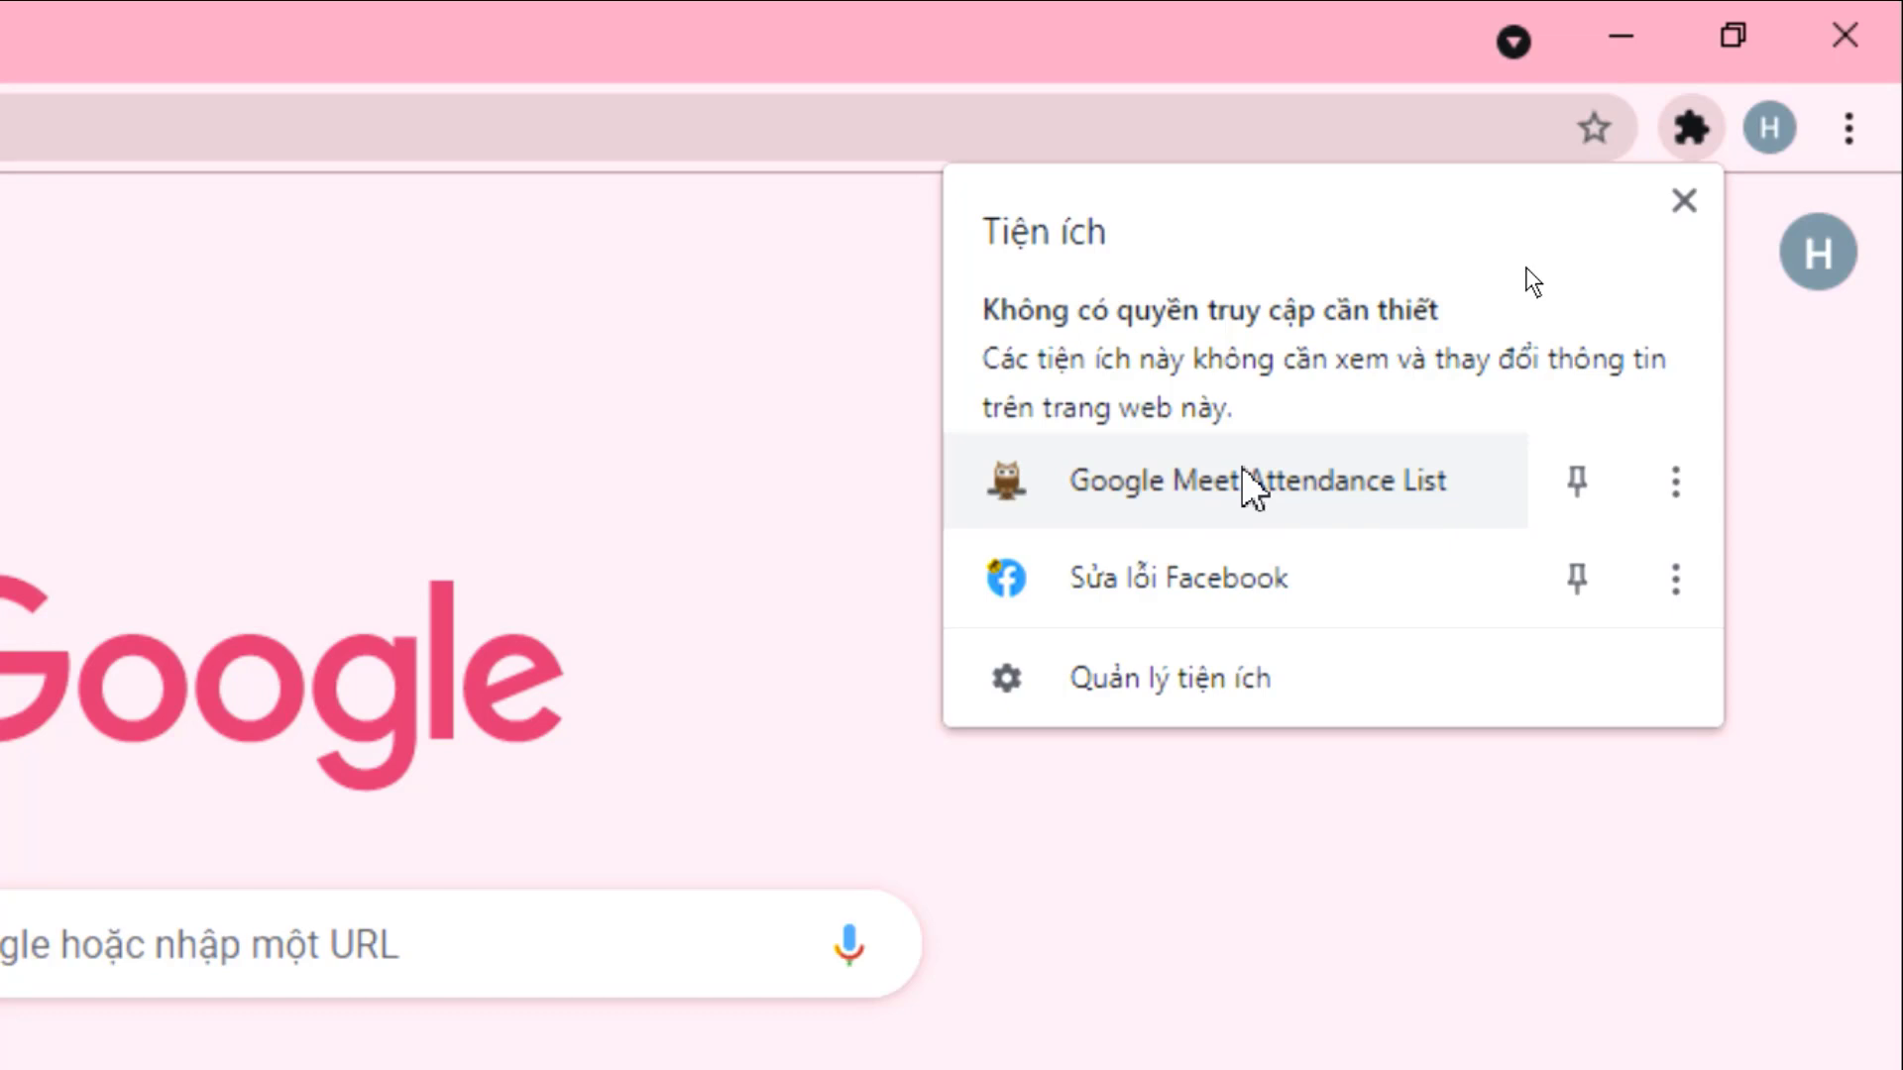
{"action": "left_click", "coordinate": [479, 457]}
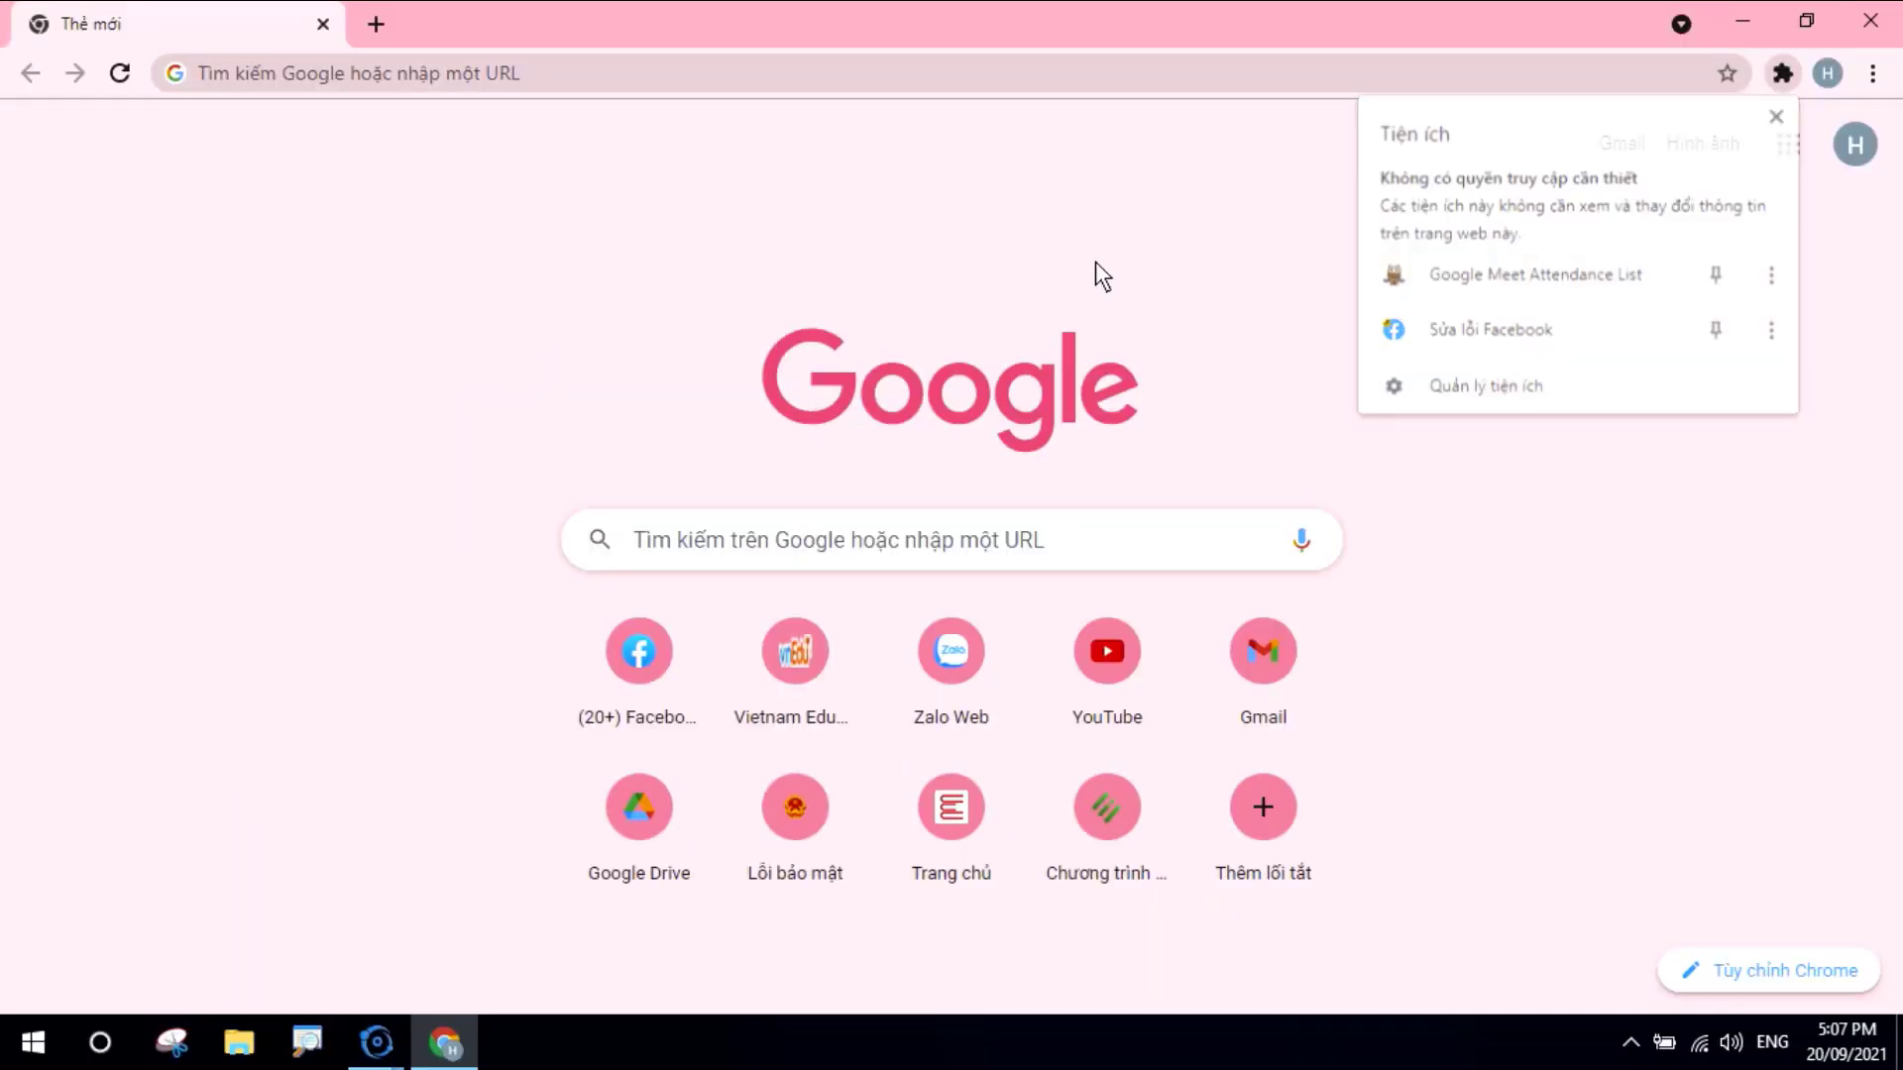
{"action": "left_click", "coordinate": [551, 81]}
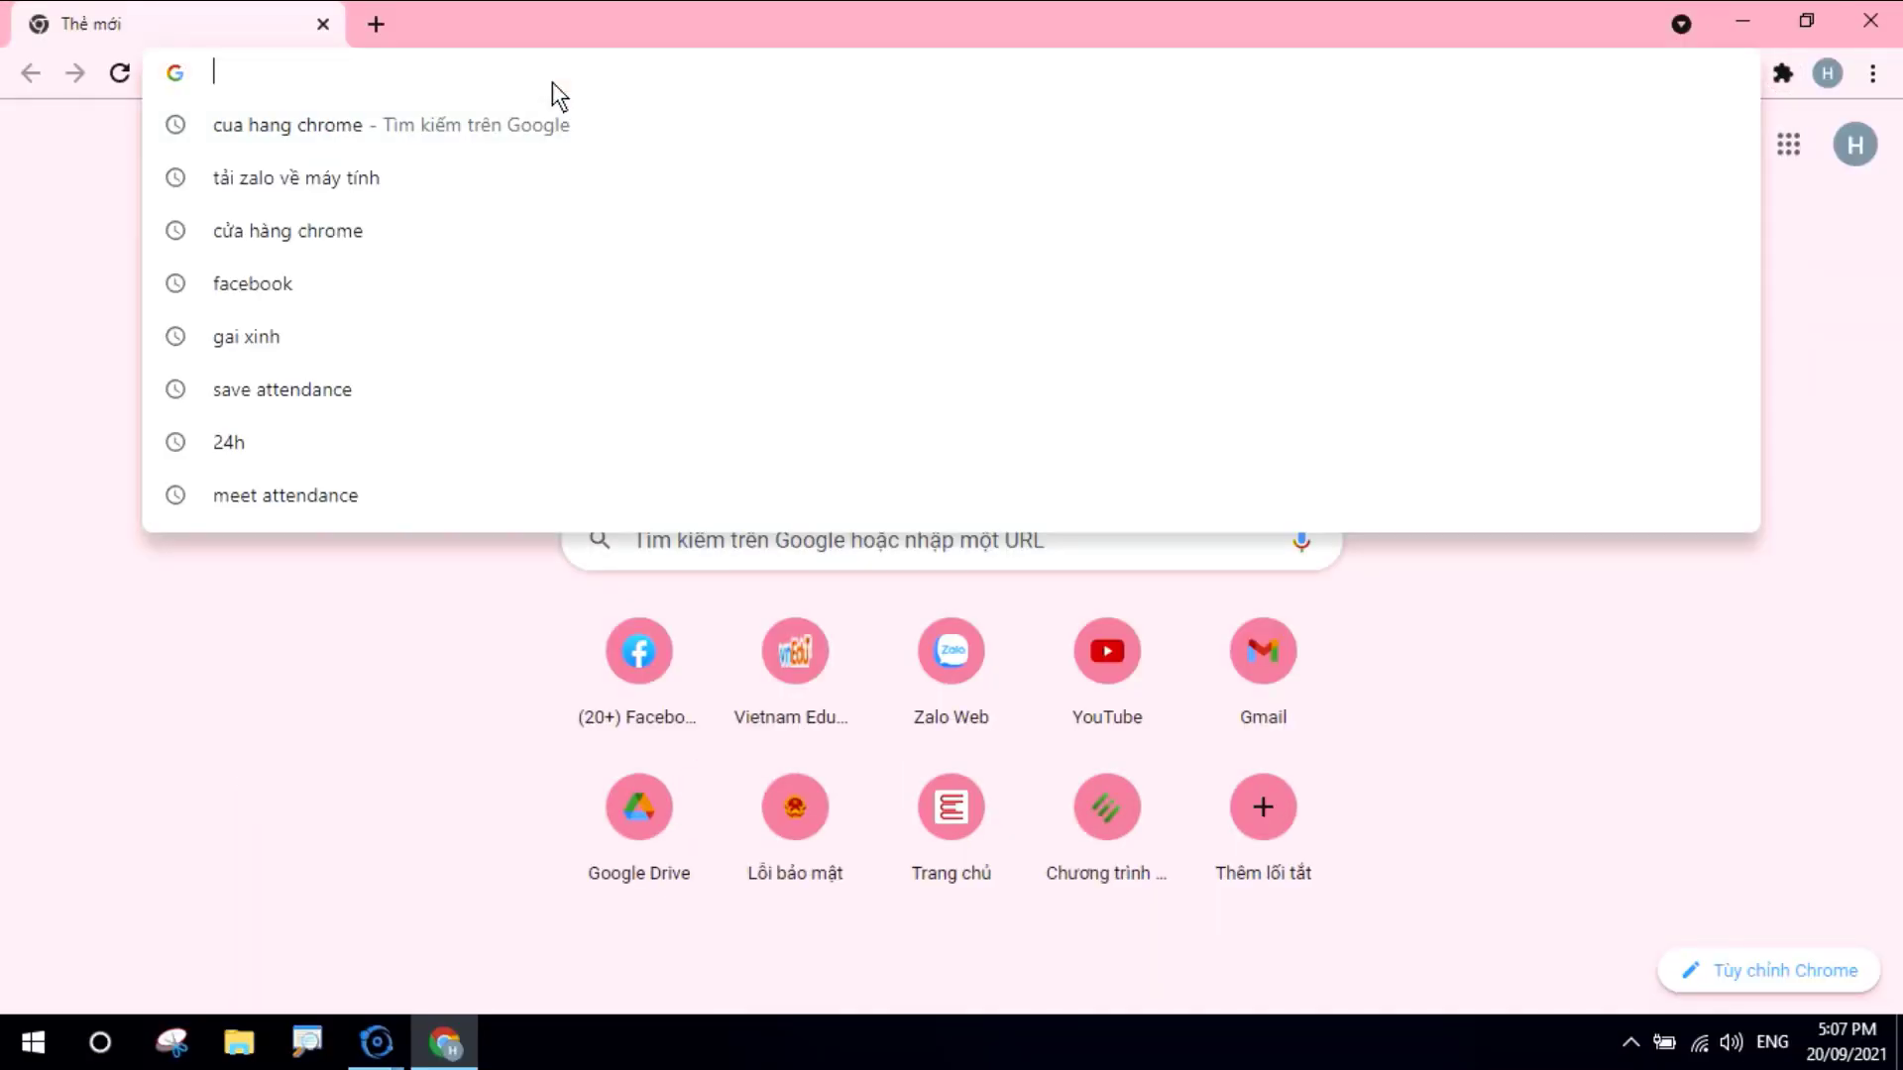
{"action": "left_click", "coordinate": [1800, 342]}
{"action": "left_click", "coordinate": [1859, 151]}
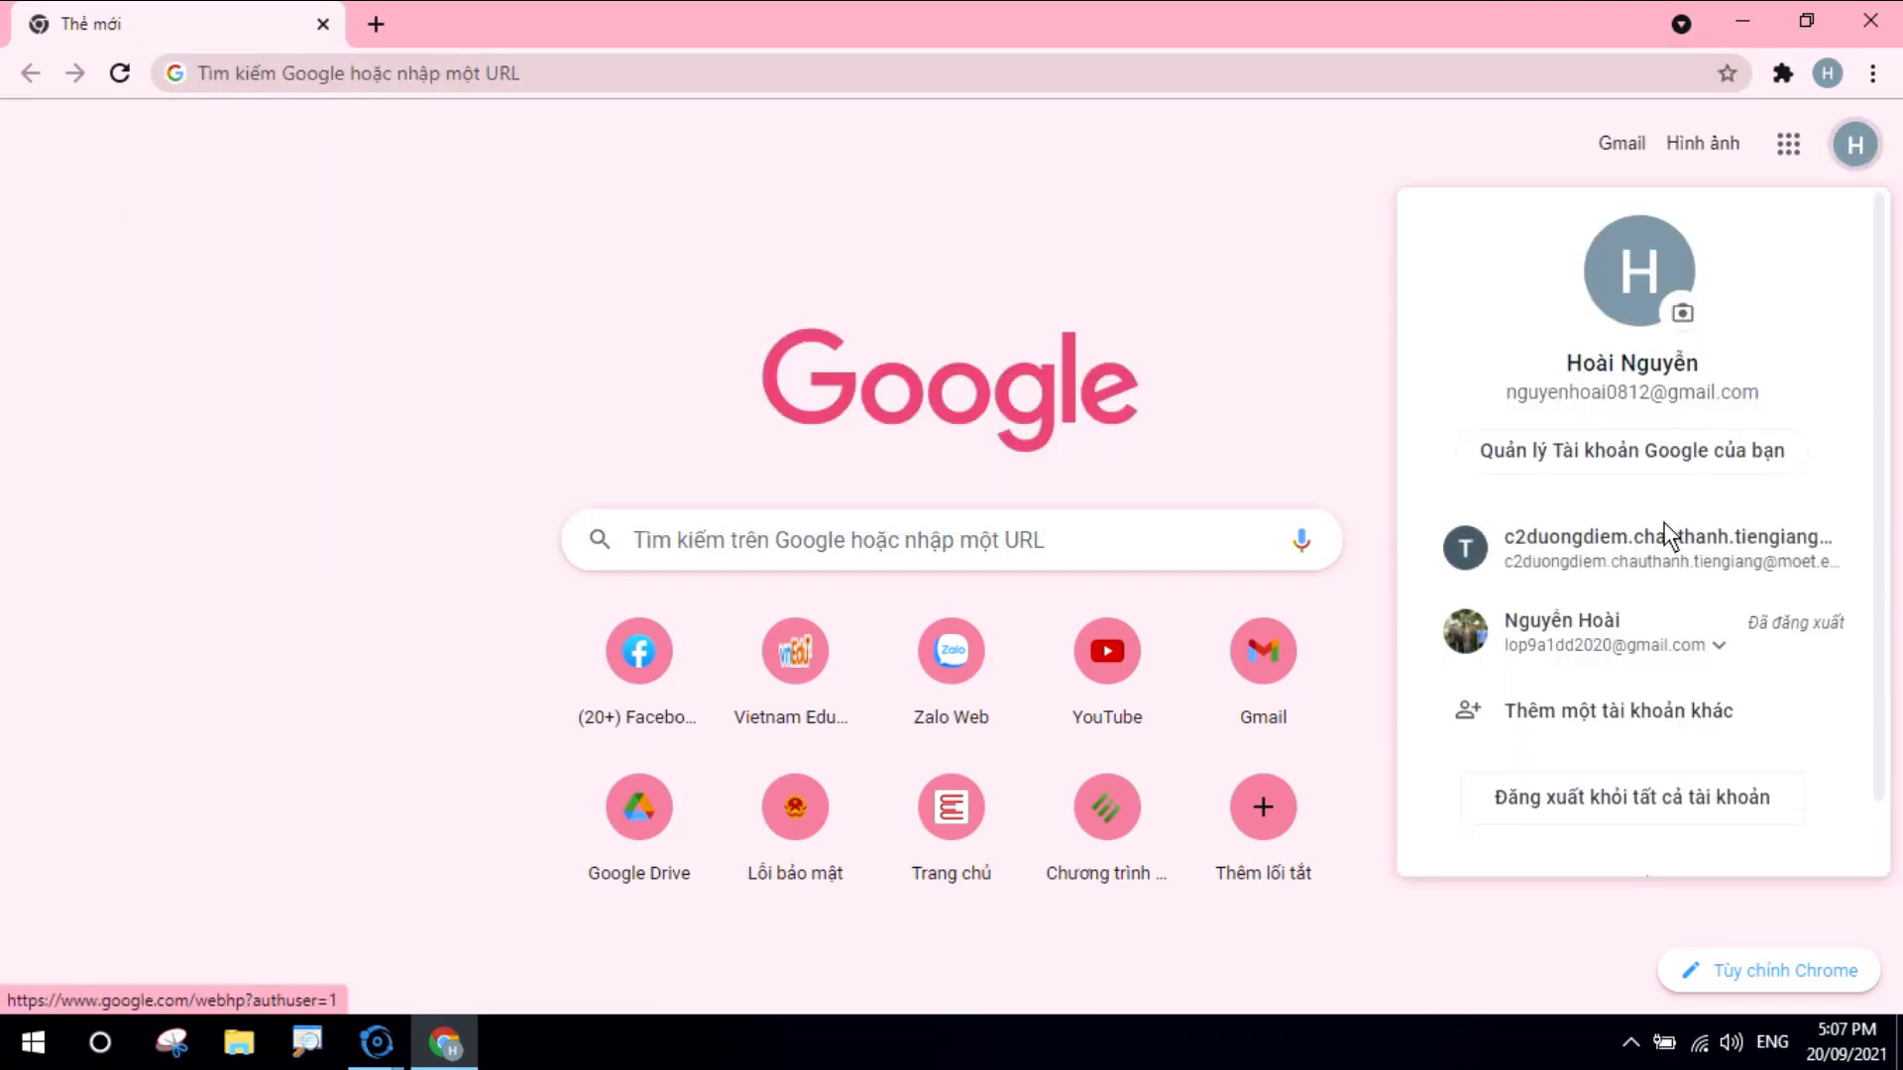
{"action": "left_click", "coordinate": [753, 242]}
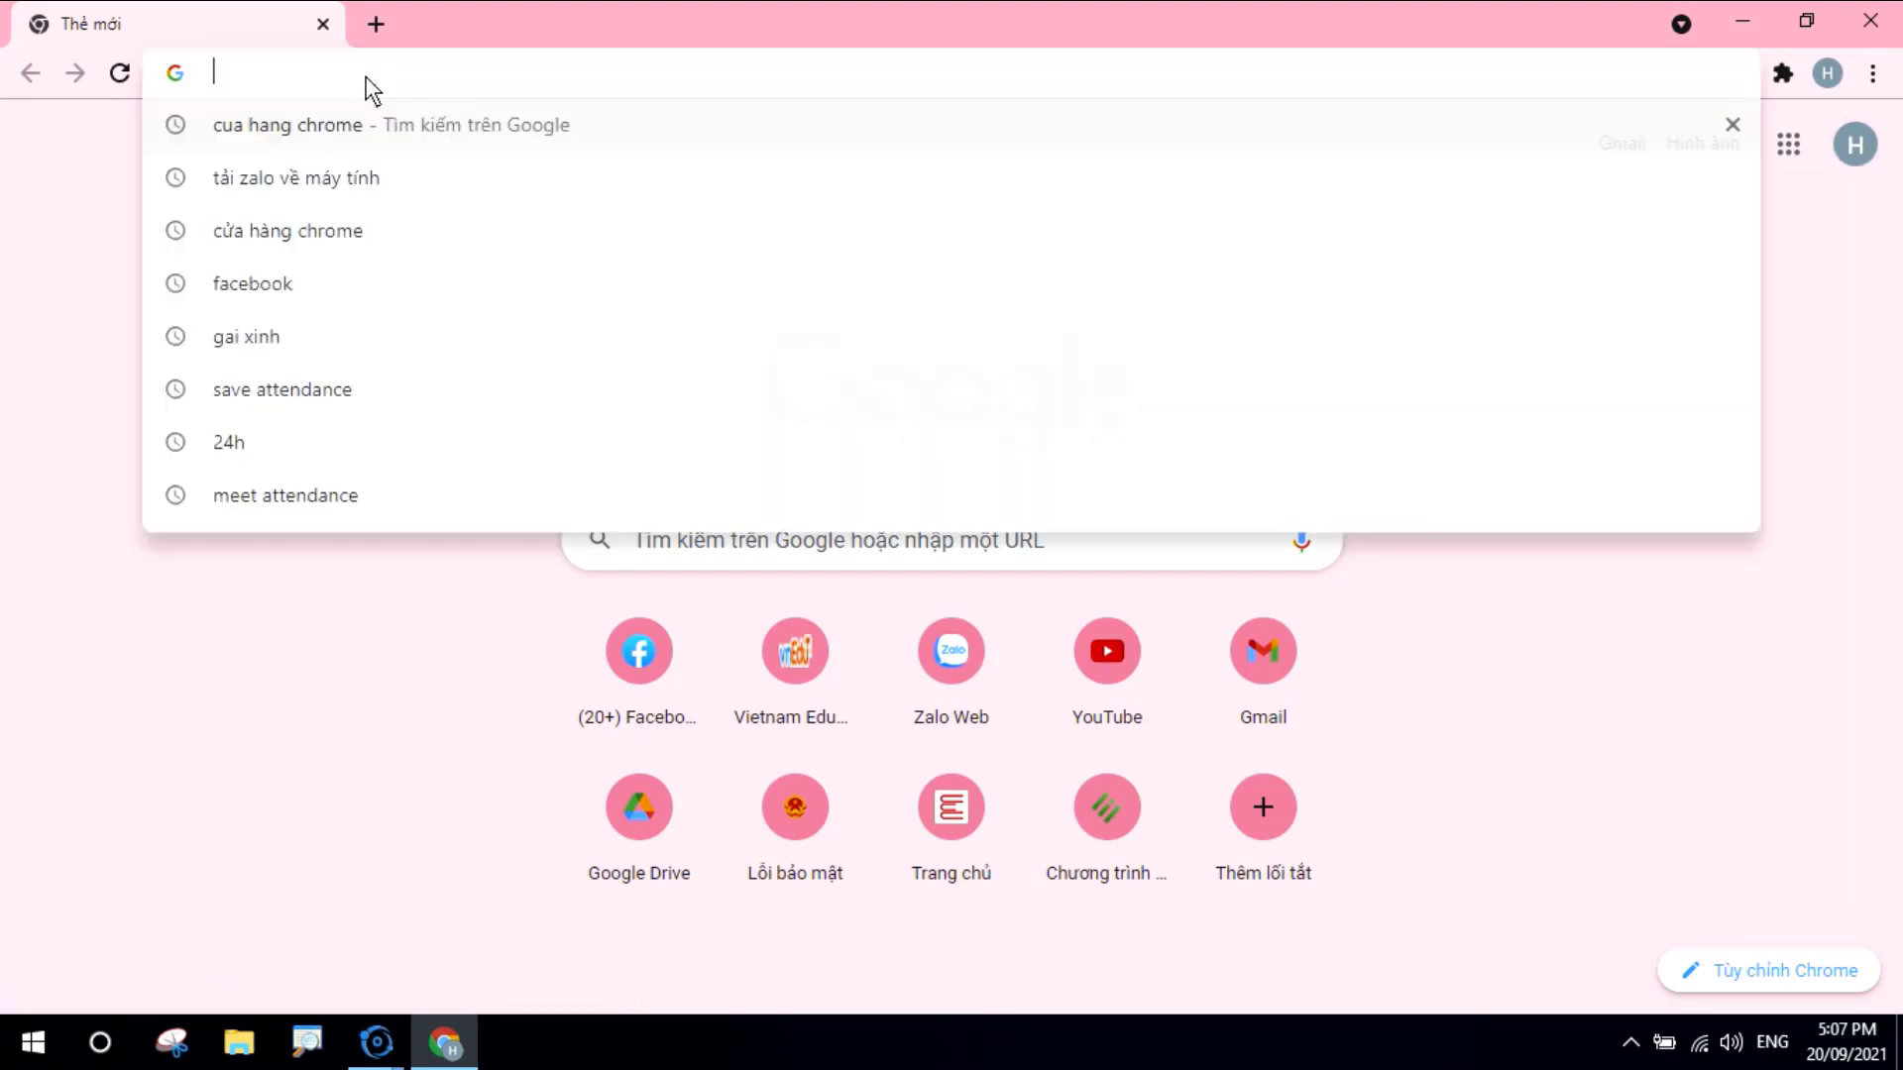
{"action": "left_click", "coordinate": [365, 88]}
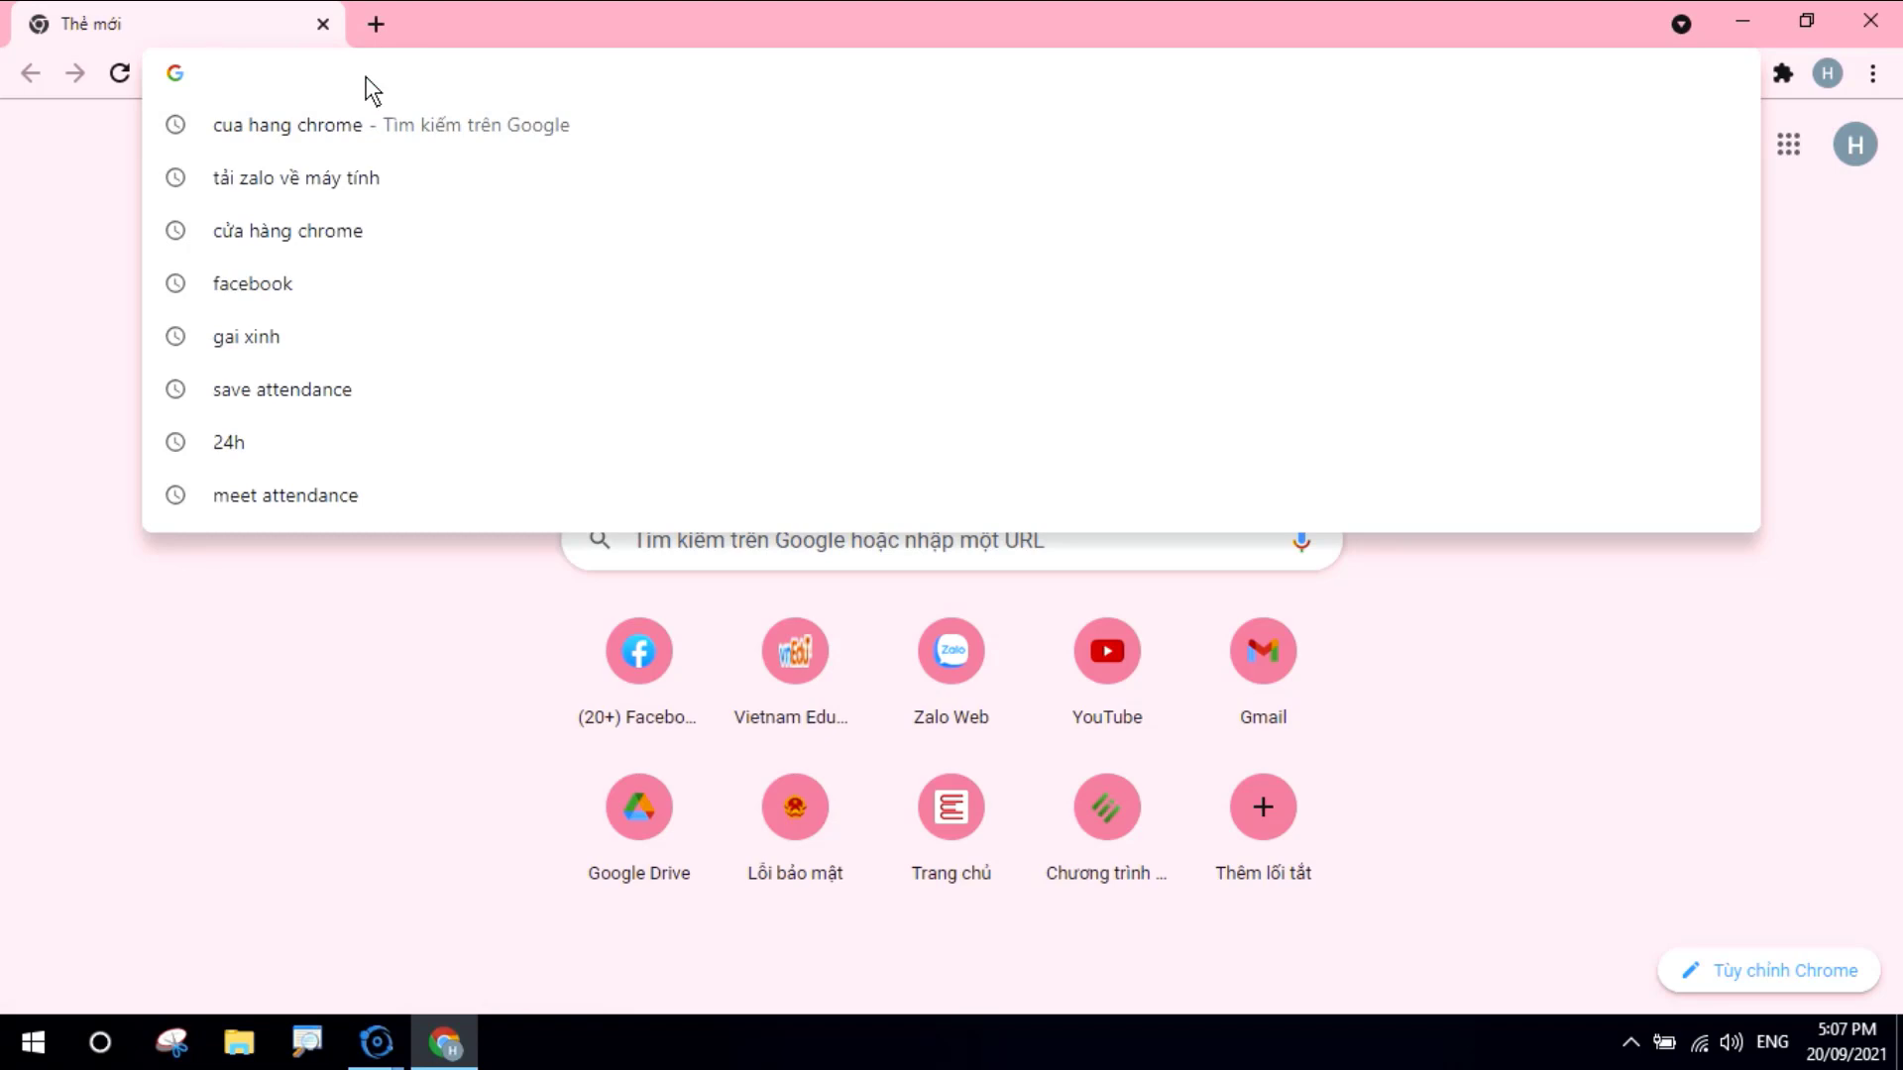
{"action": "type", "text": "meet.google.com"}
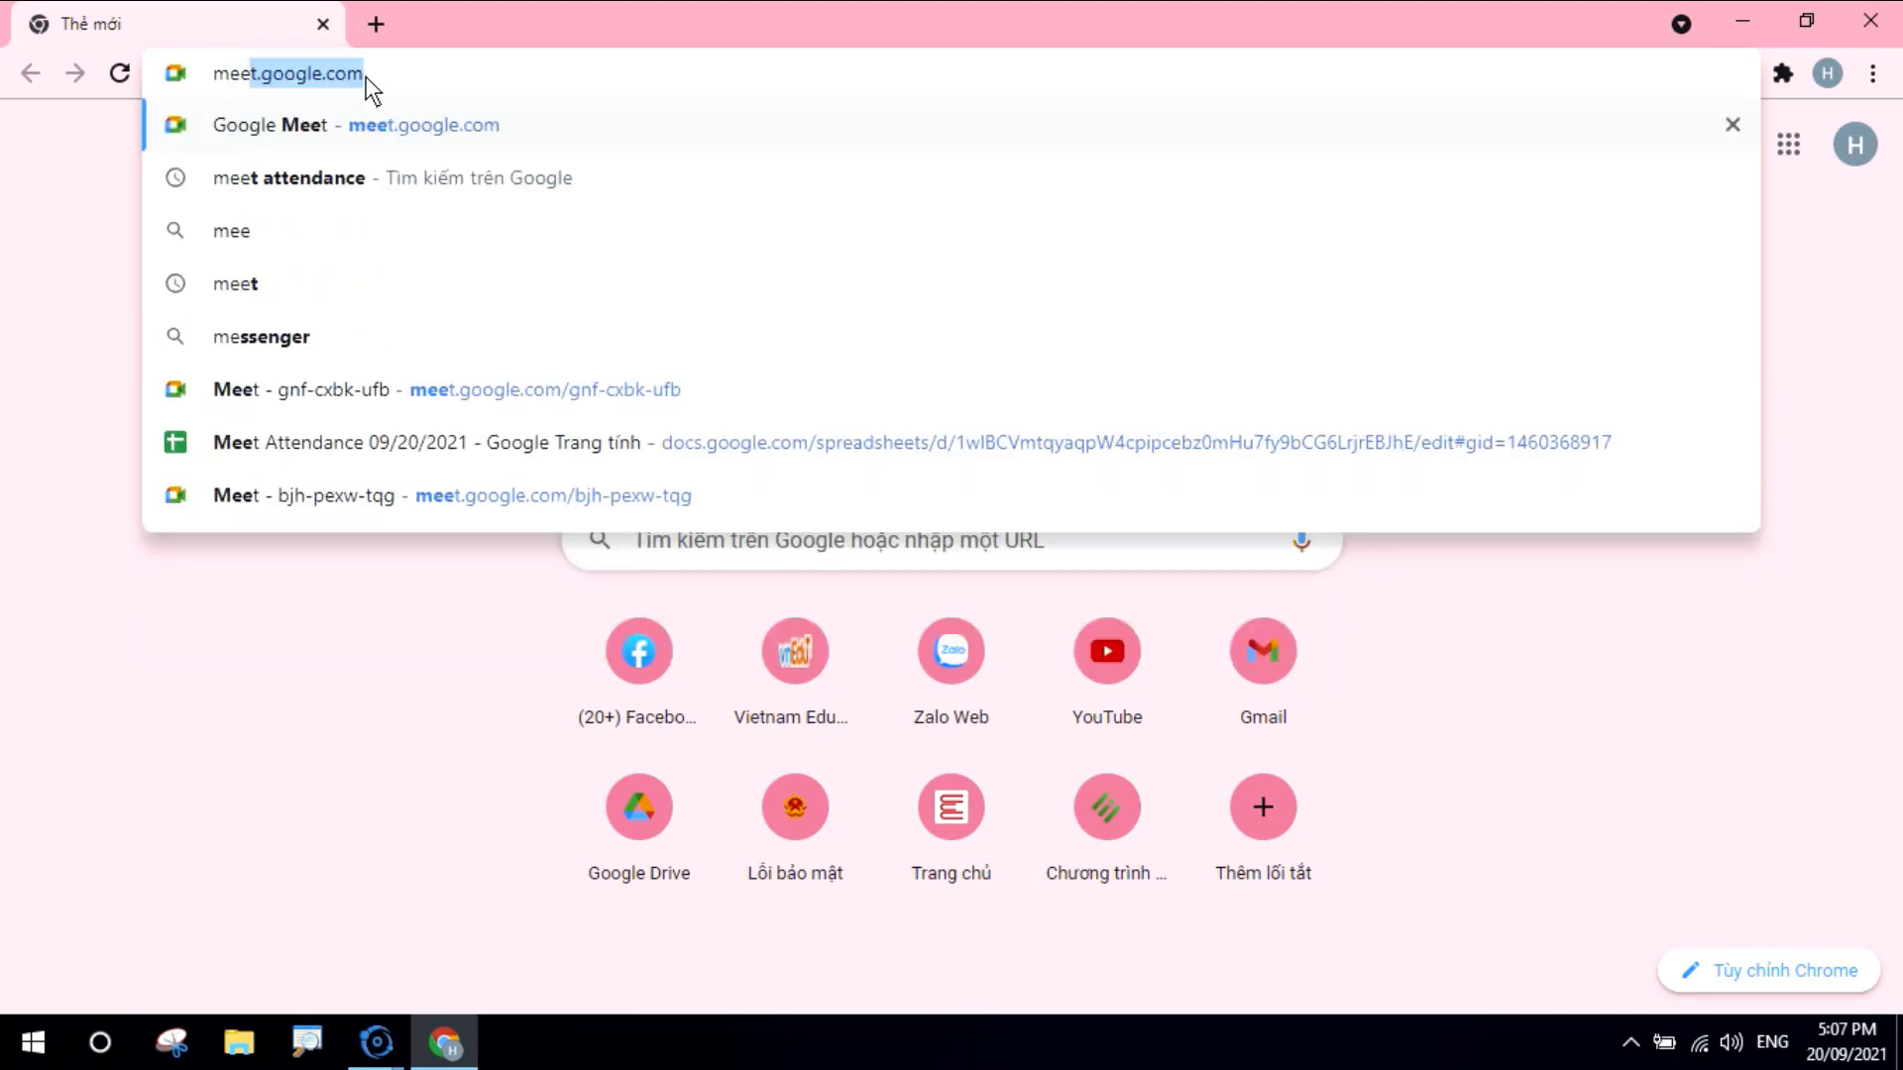
{"action": "key", "text": "Right"}
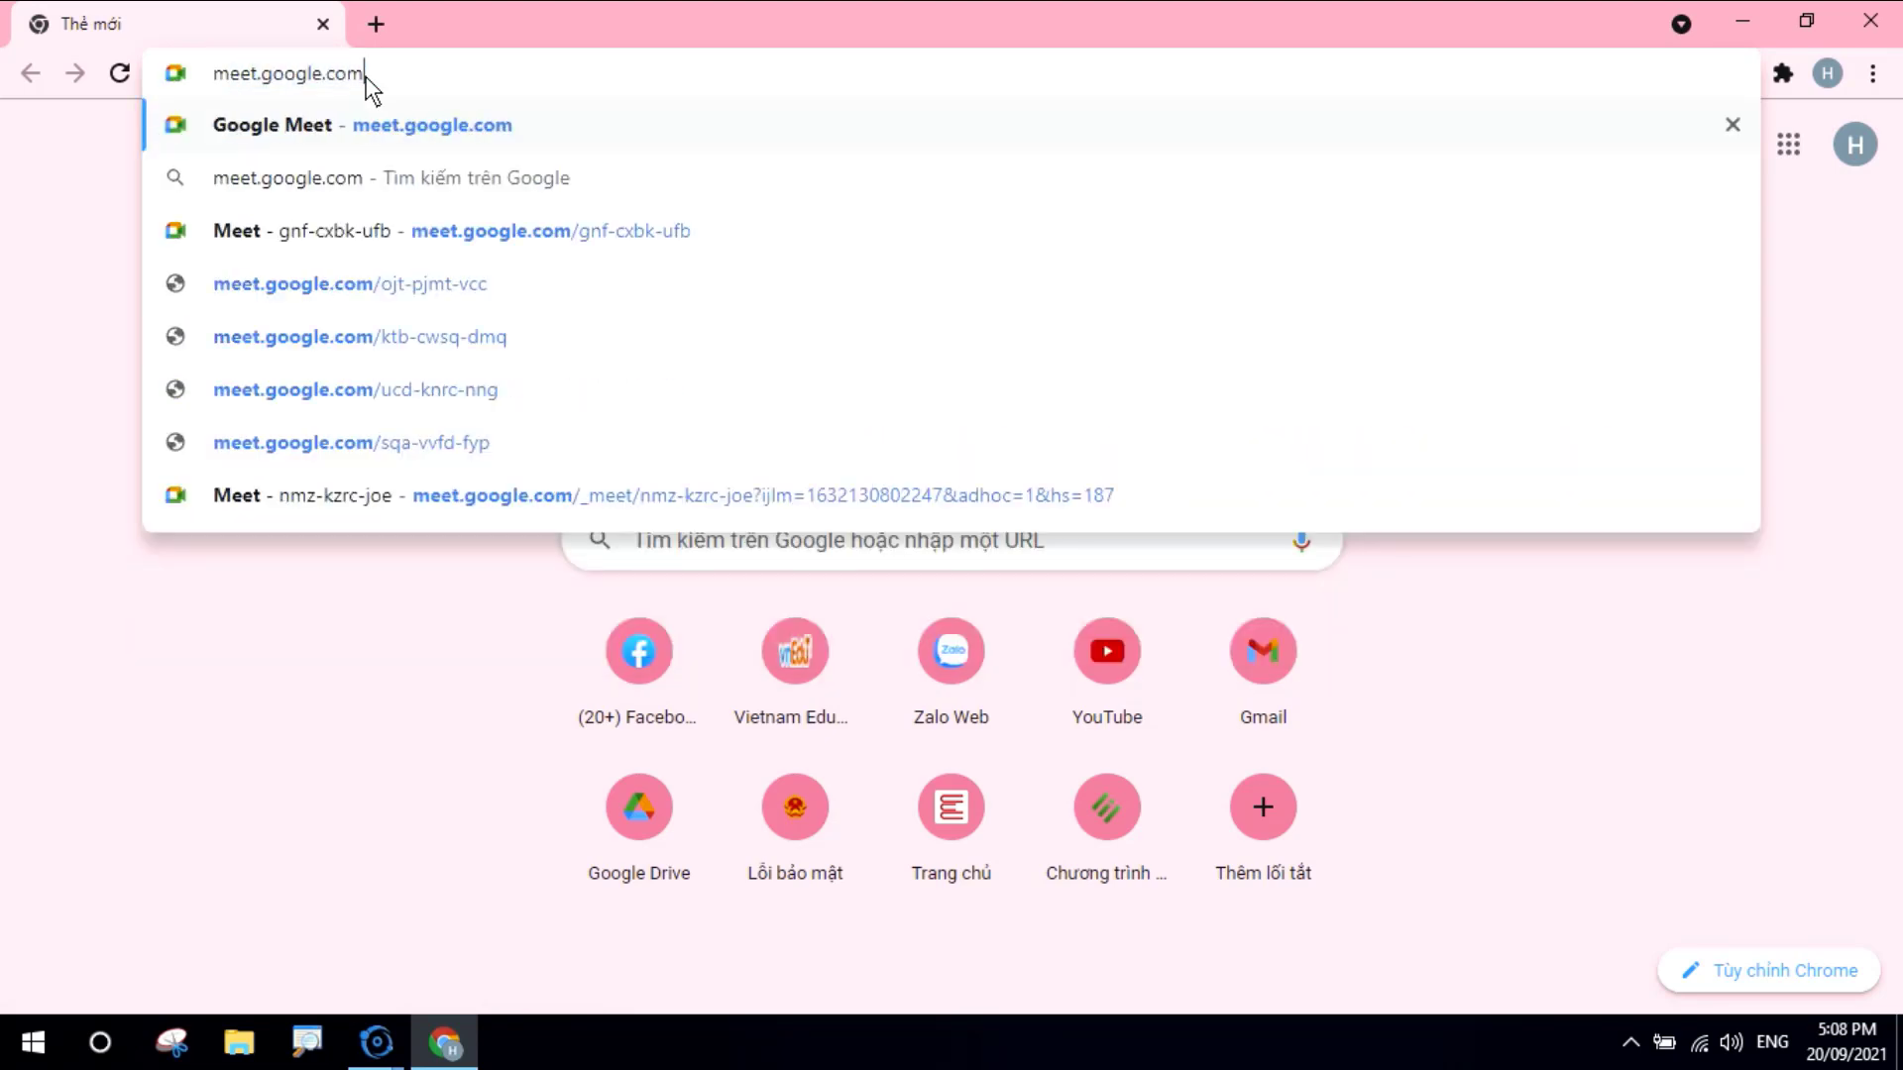
Open Google Meet from the Google apps and start an instant meeting
{"action": "left_click", "coordinate": [1789, 147]}
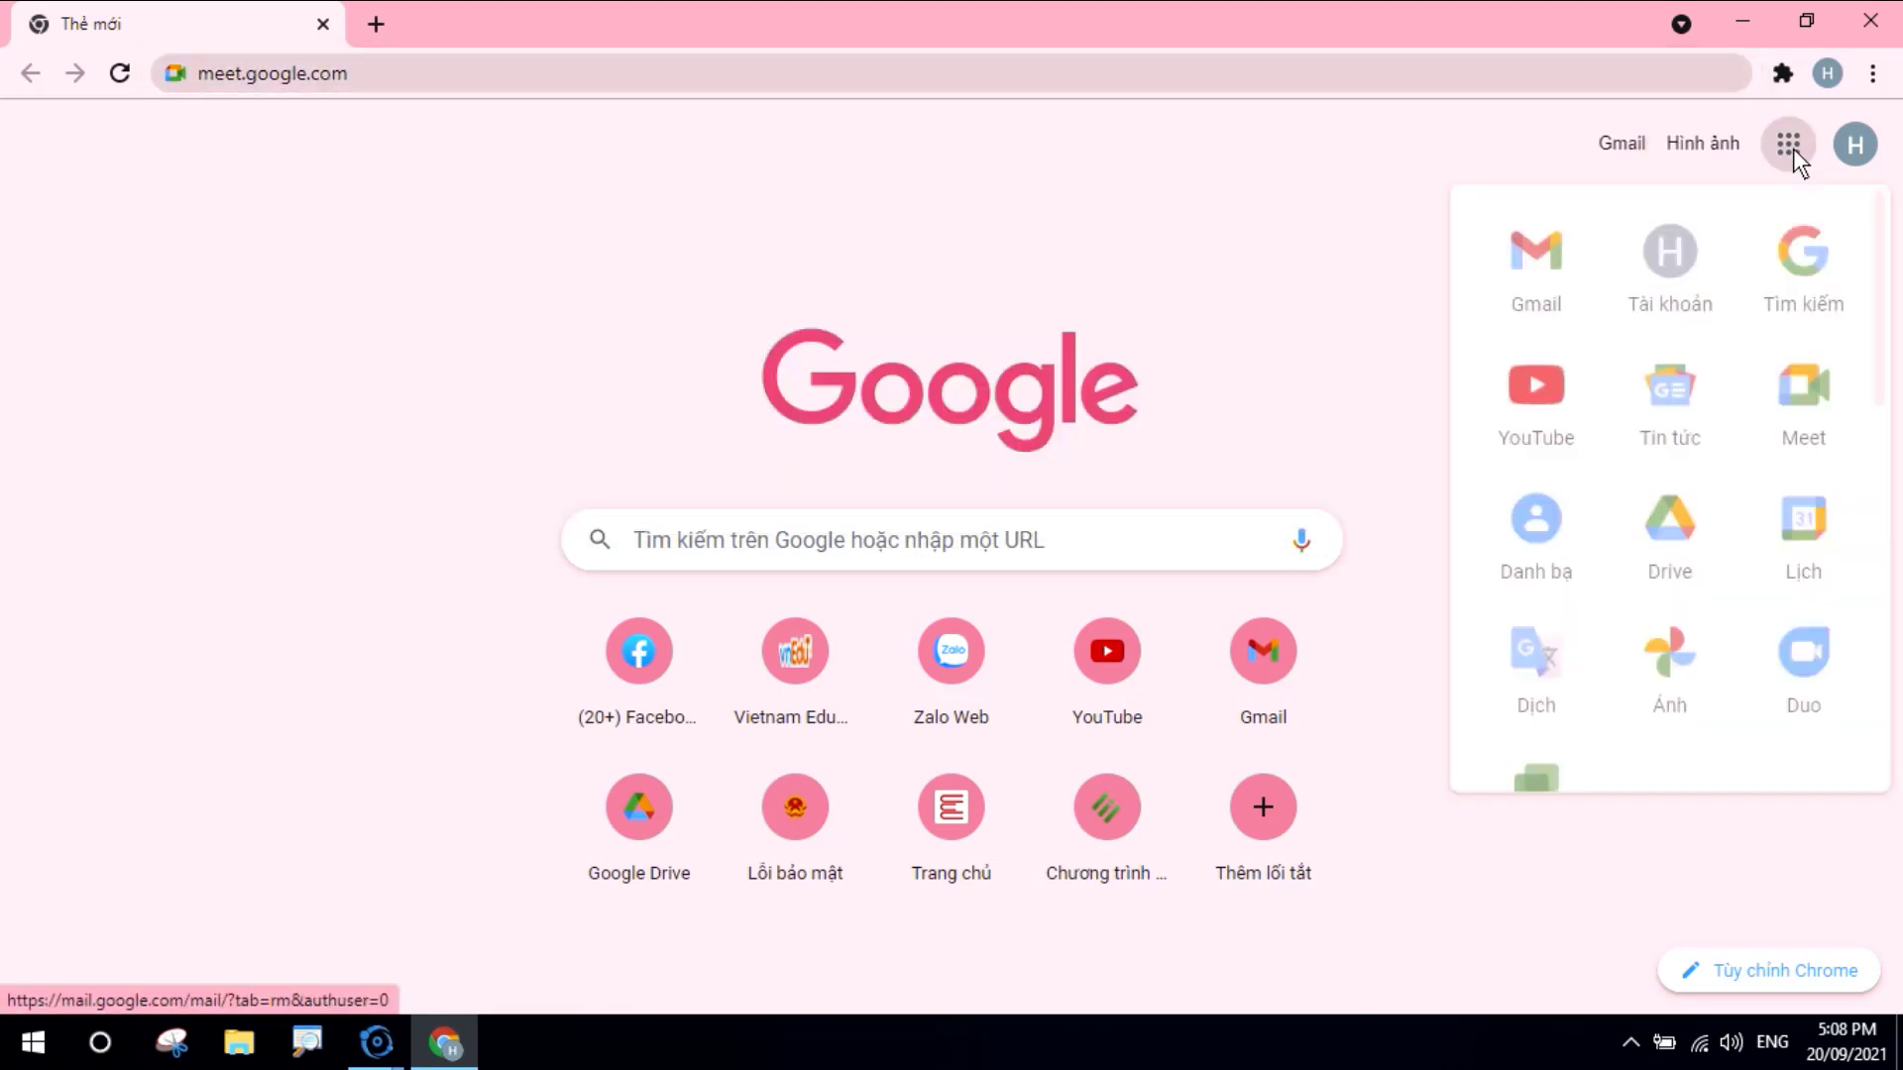
{"action": "left_click", "coordinate": [1817, 420]}
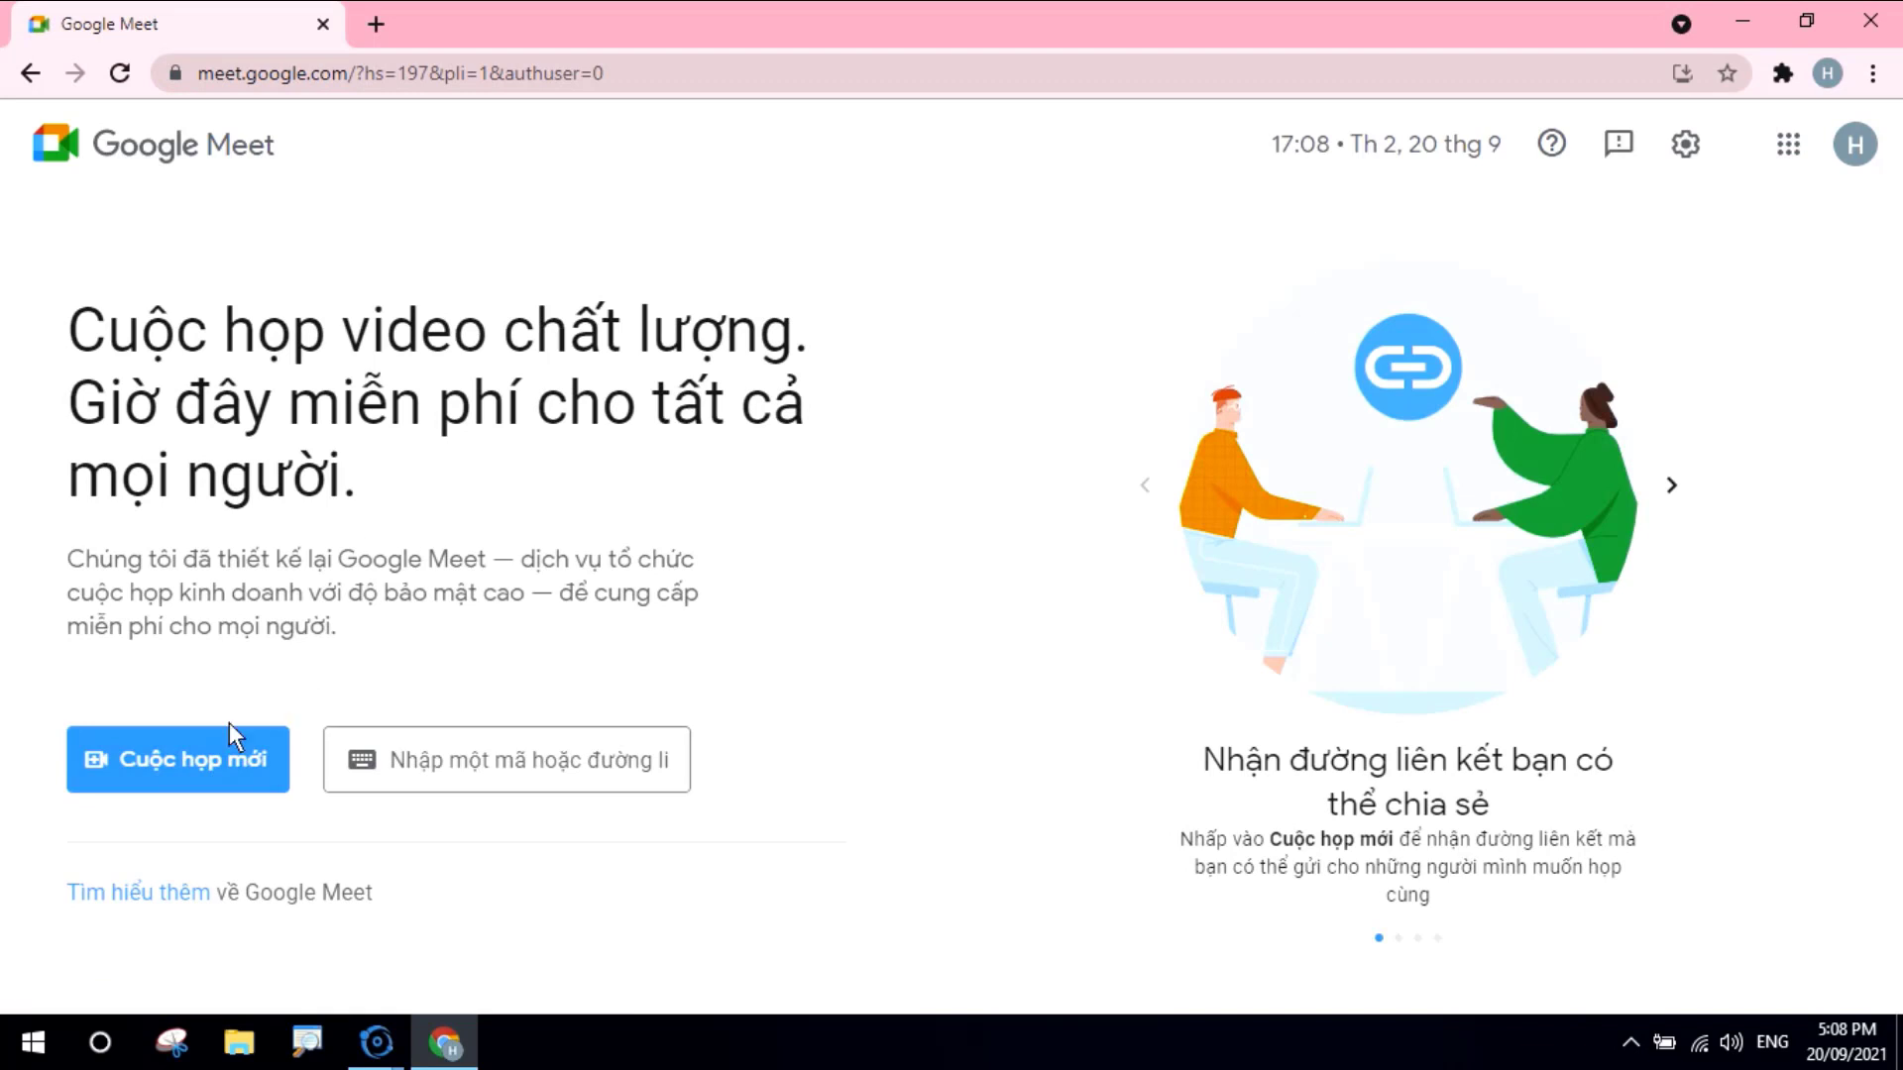
{"action": "left_click", "coordinate": [186, 754]}
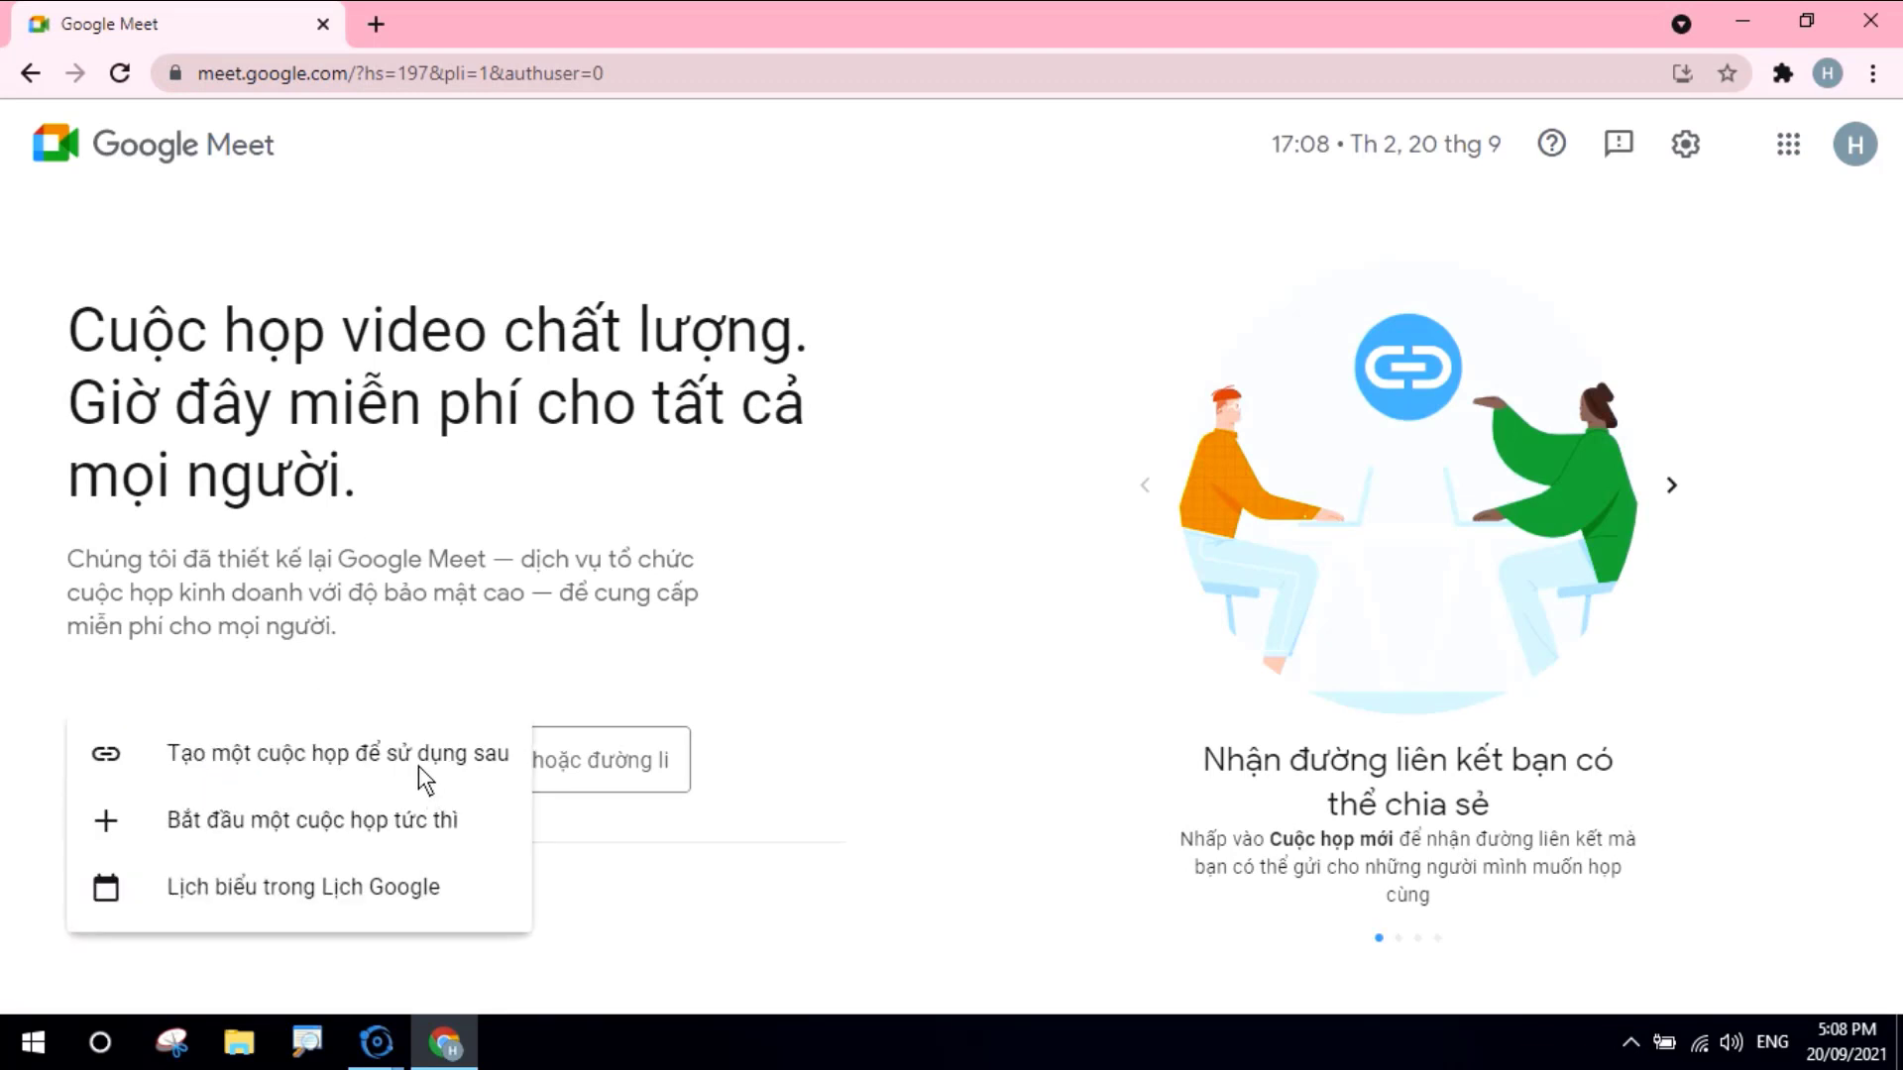
{"action": "left_click", "coordinate": [365, 829]}
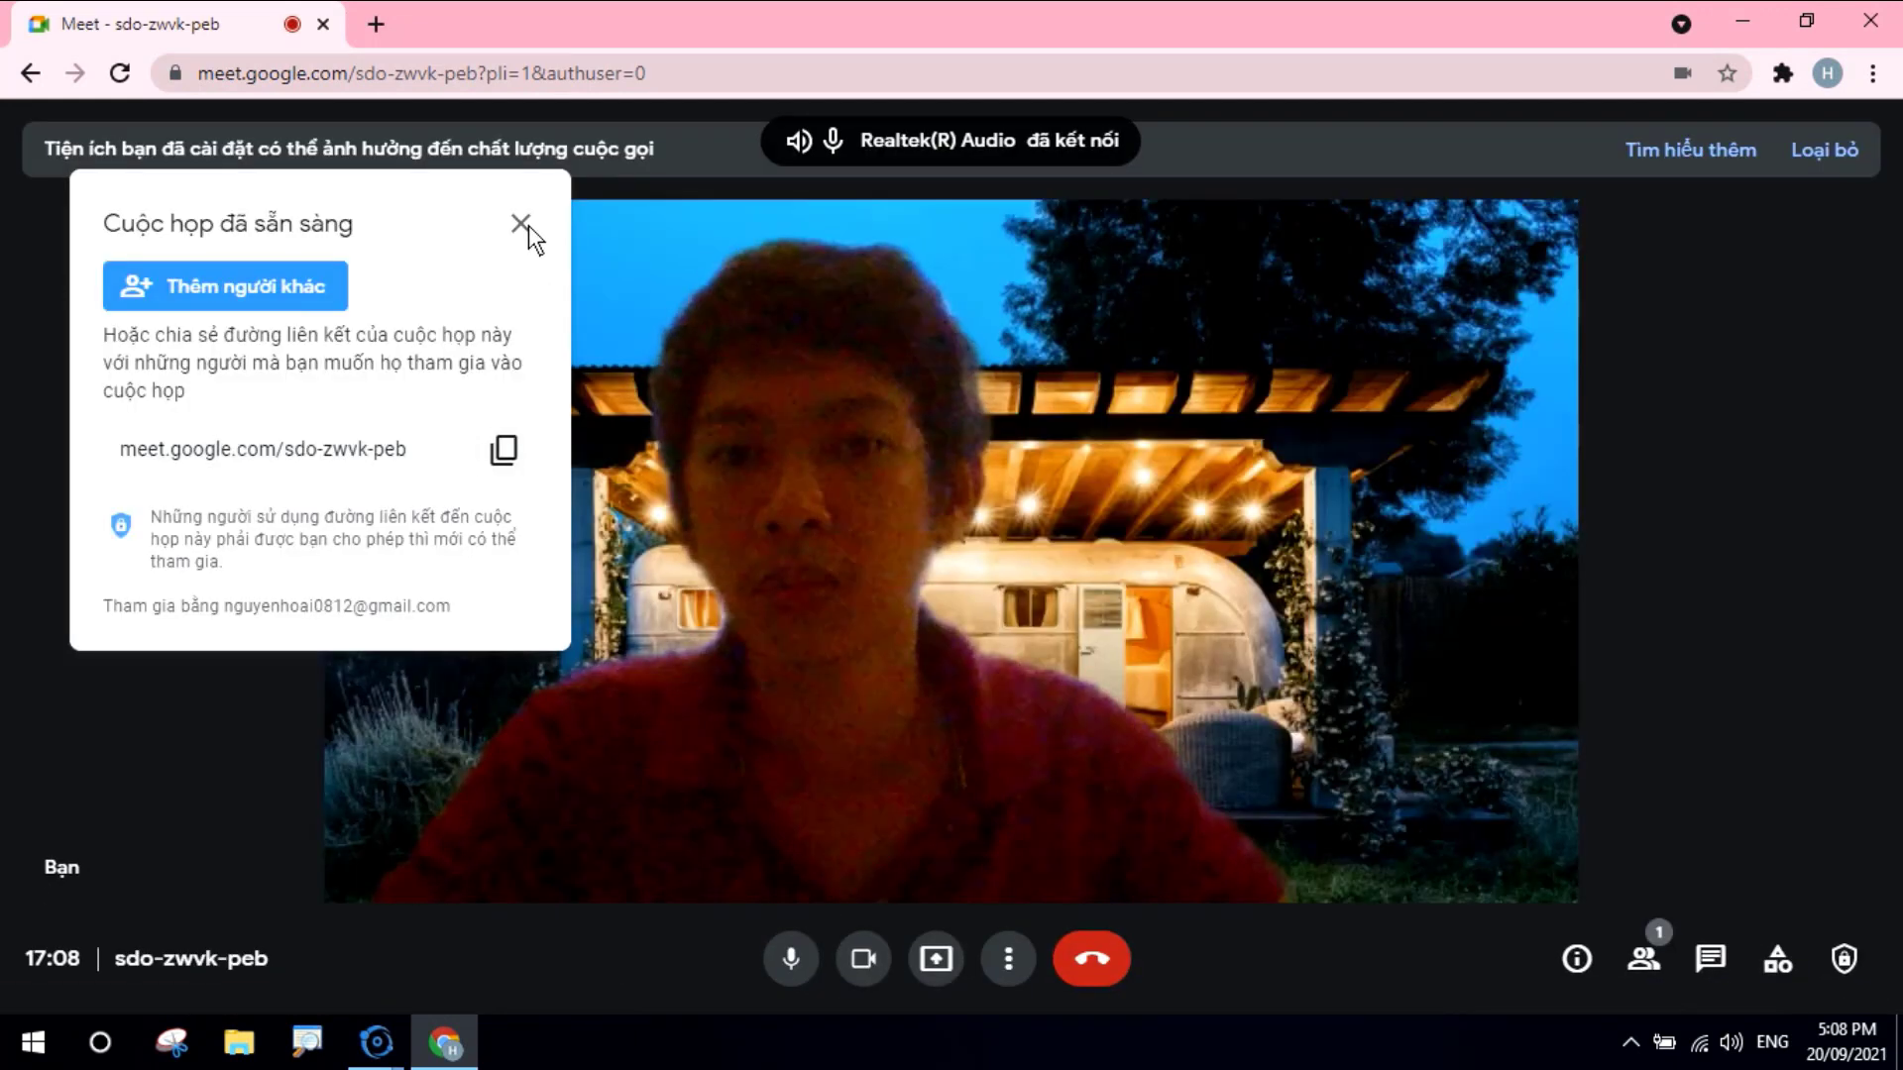
Dismiss the meeting-ready notice, and turn off the camera and microphone
{"action": "left_click", "coordinate": [520, 223]}
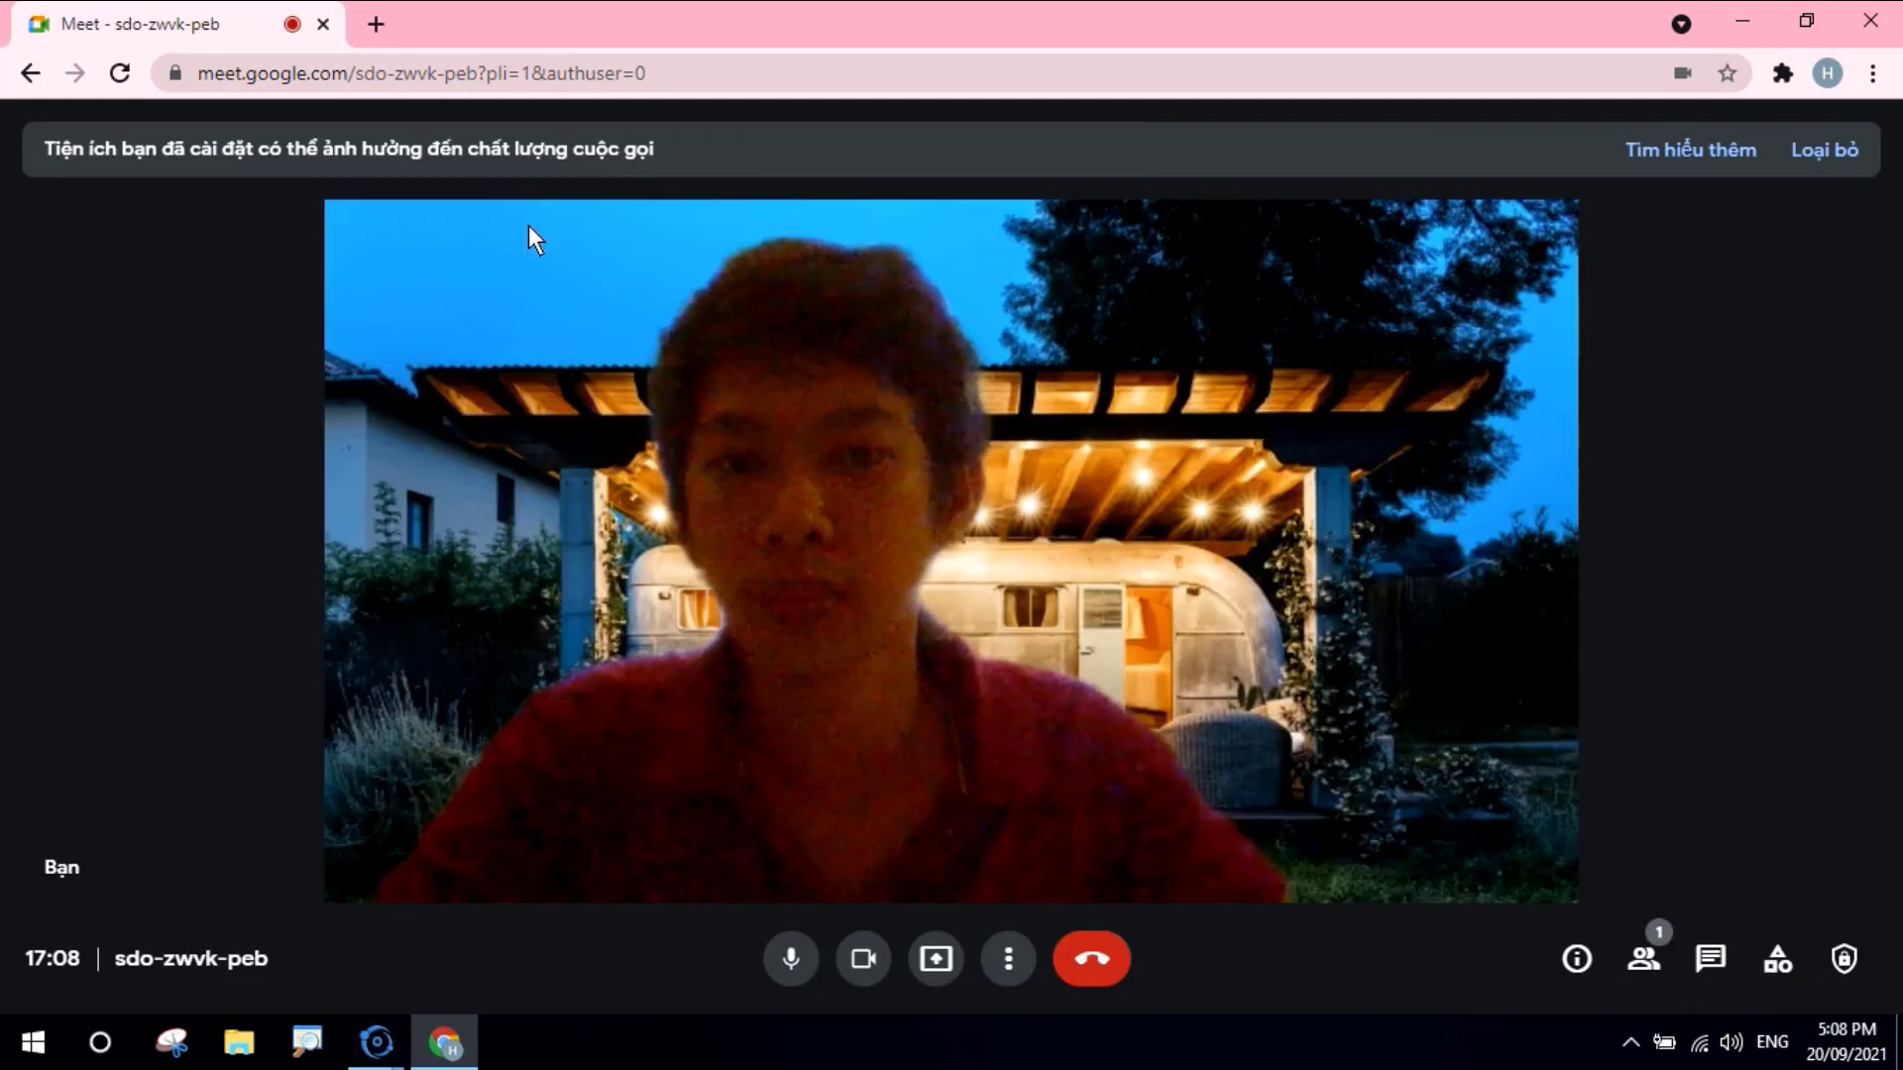
{"action": "left_click", "coordinate": [876, 960]}
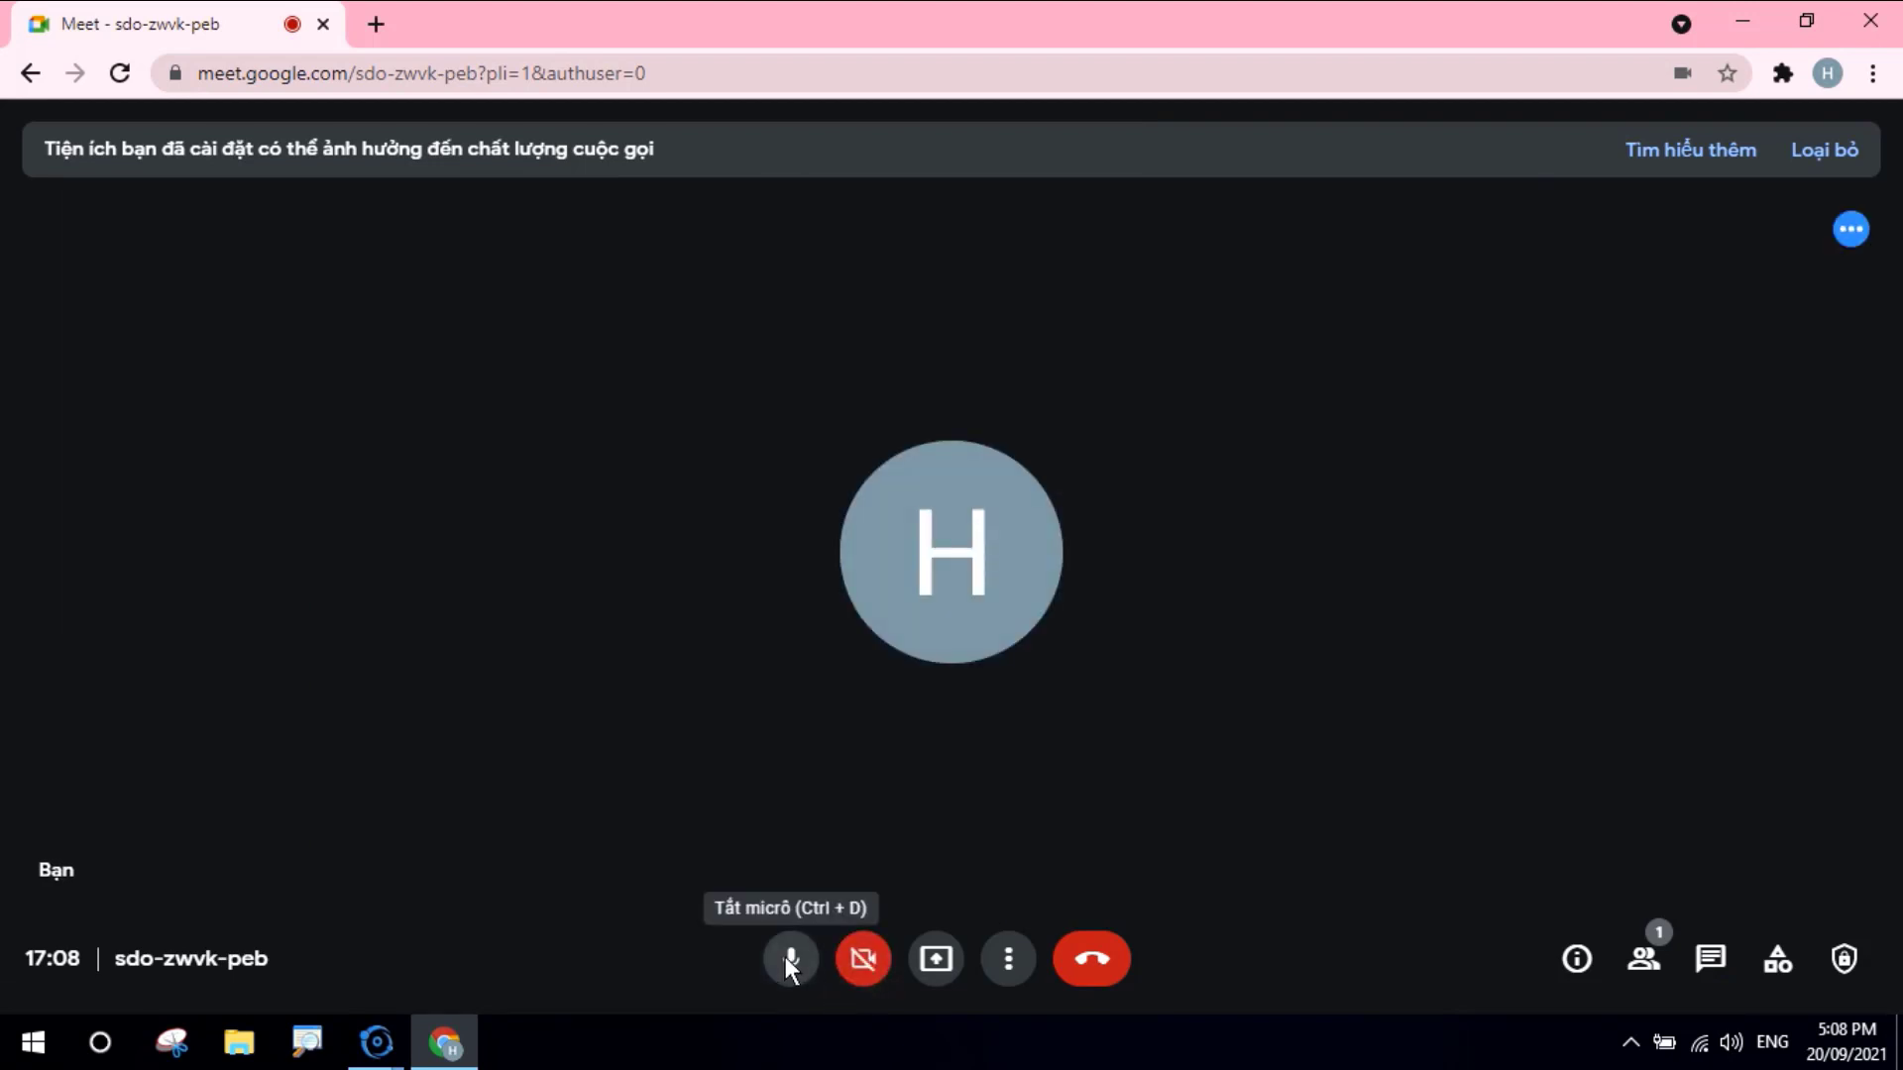
{"action": "left_click", "coordinate": [790, 961]}
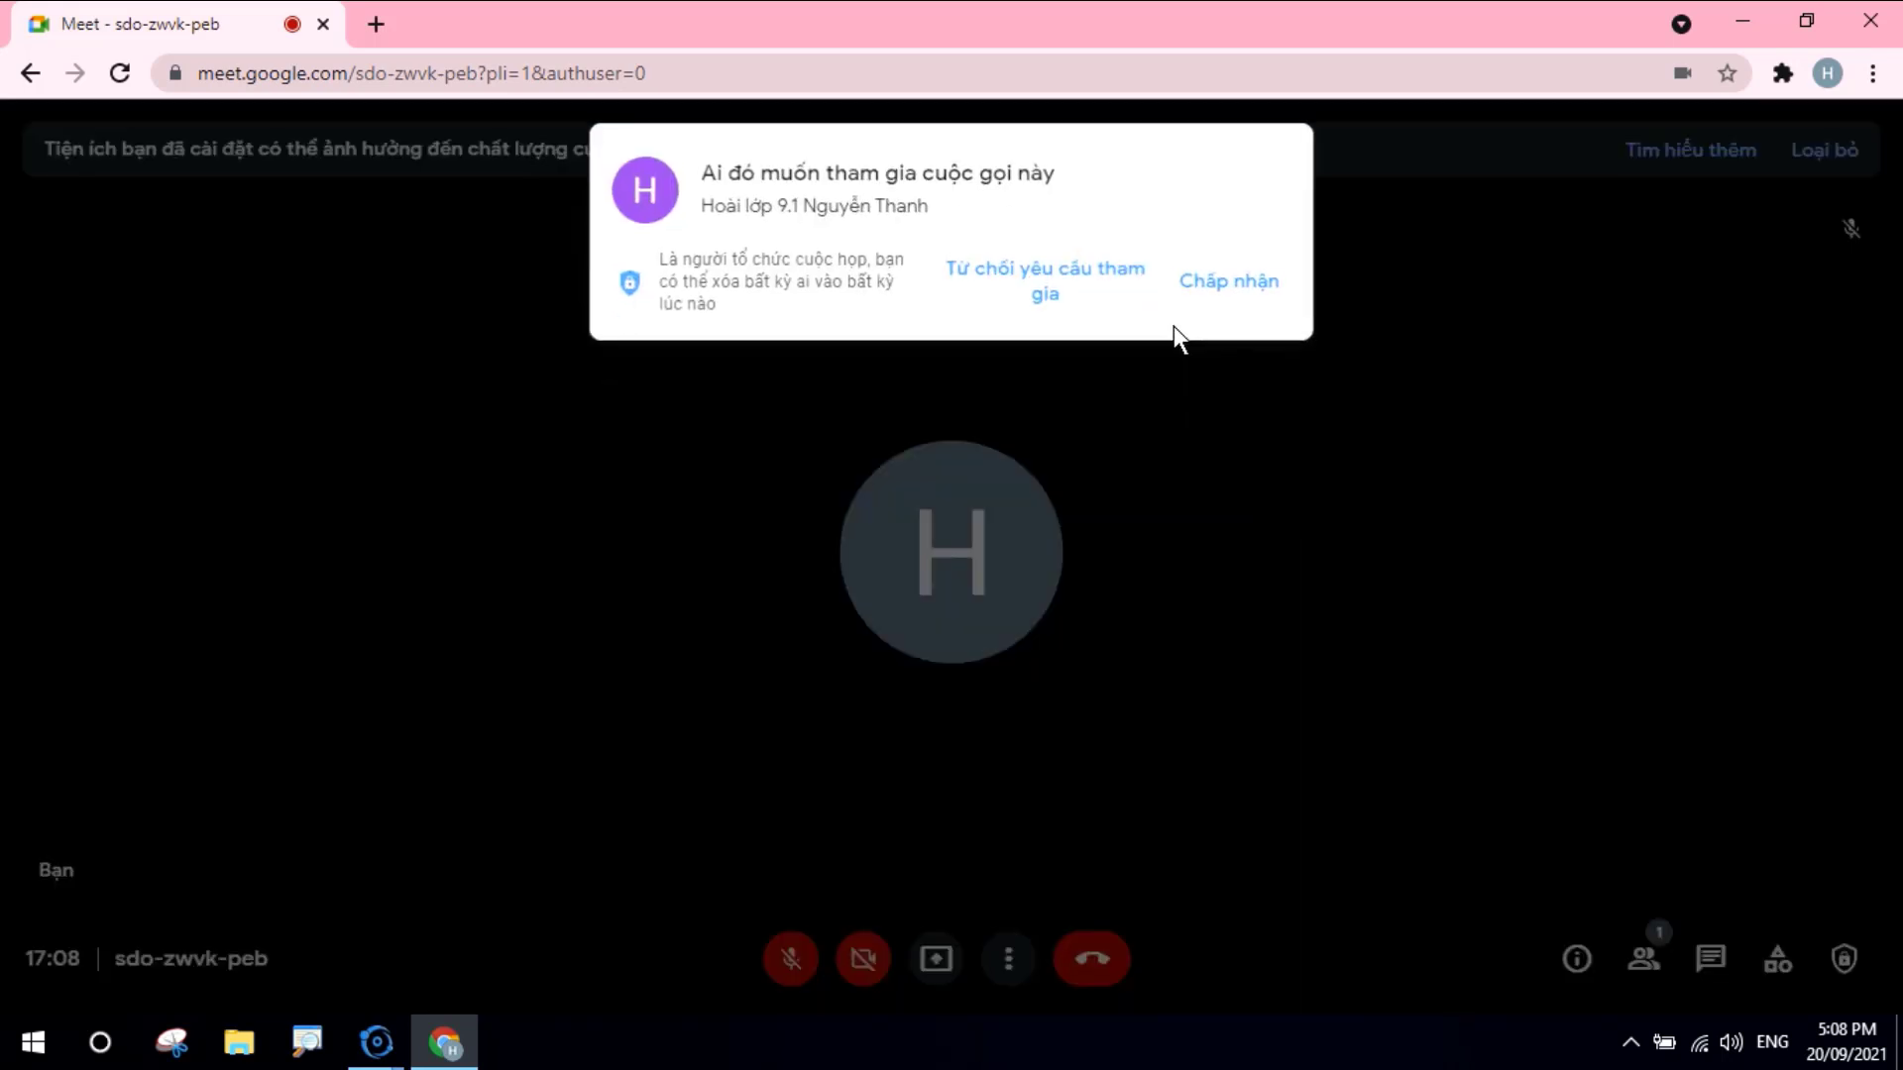
Admit the waiting participant to the call and save the attendance from the list of people
{"action": "left_click", "coordinate": [1228, 281]}
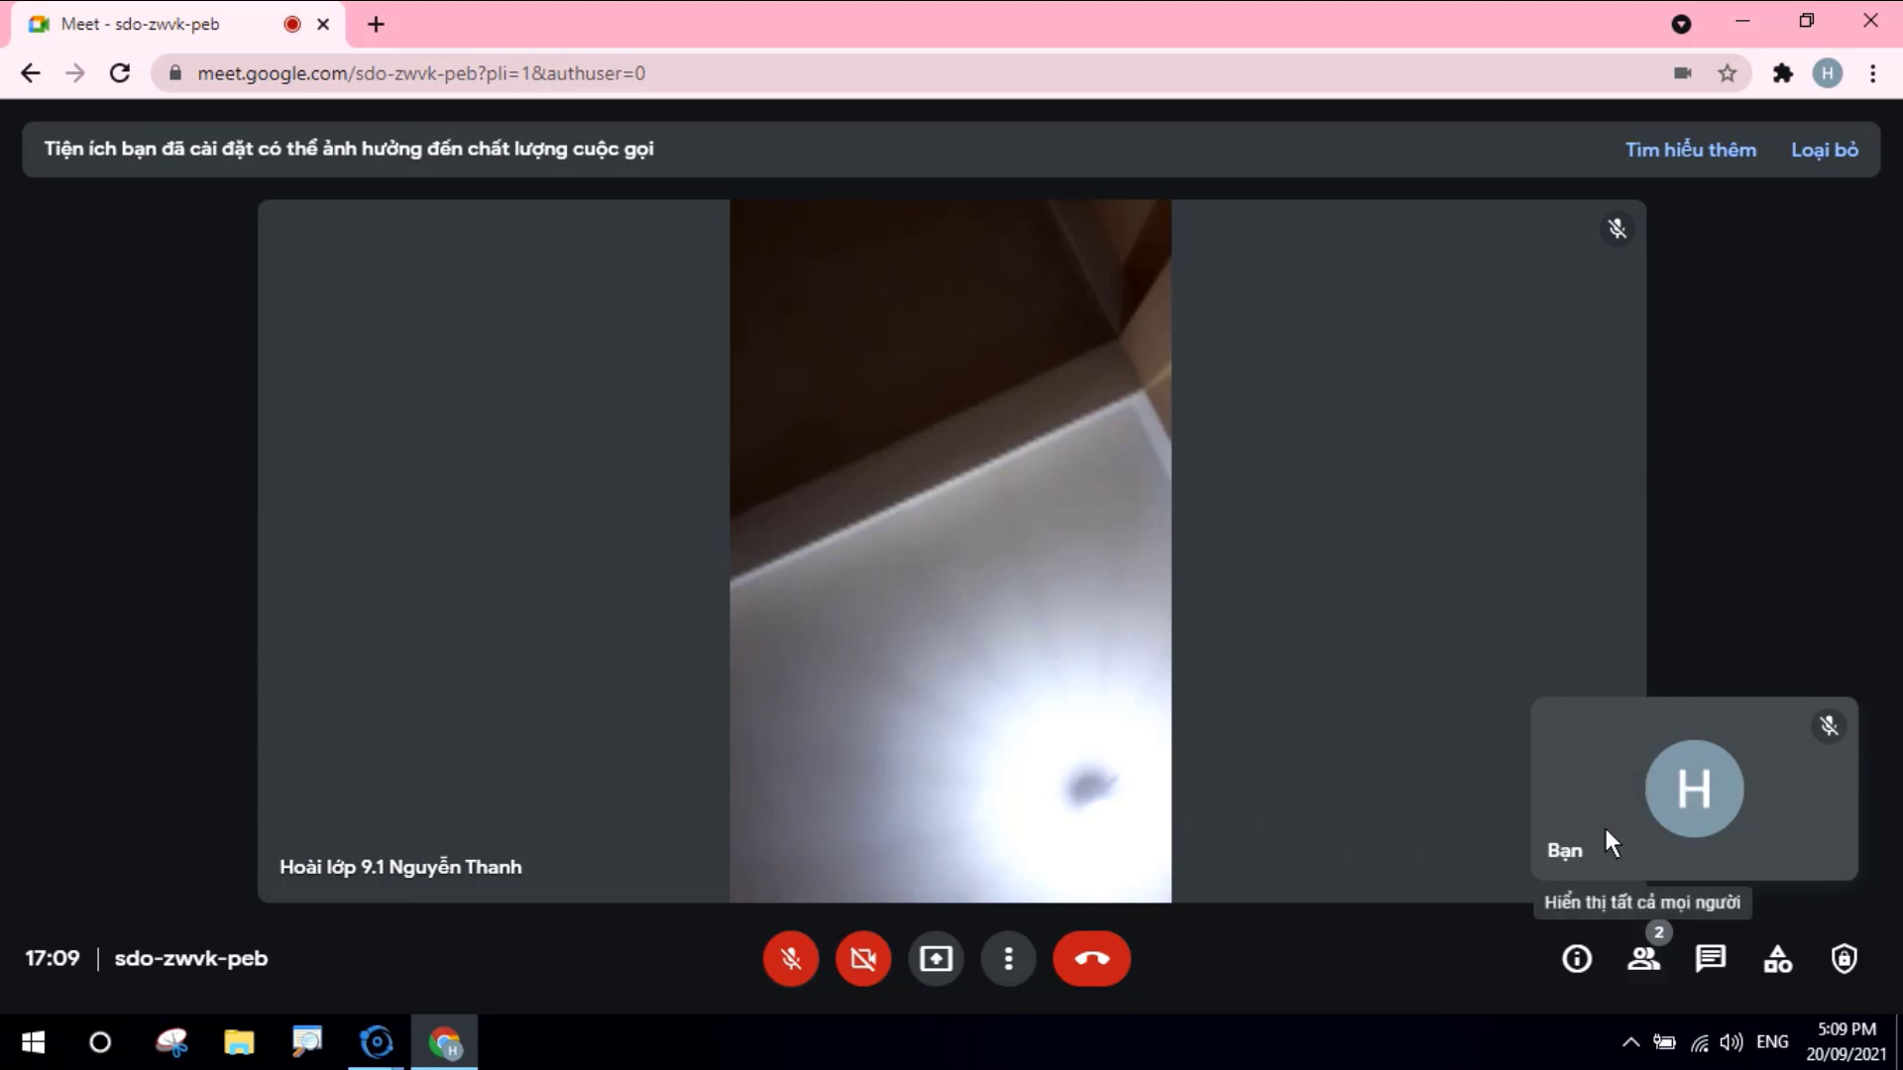
{"action": "left_click", "coordinate": [1649, 966]}
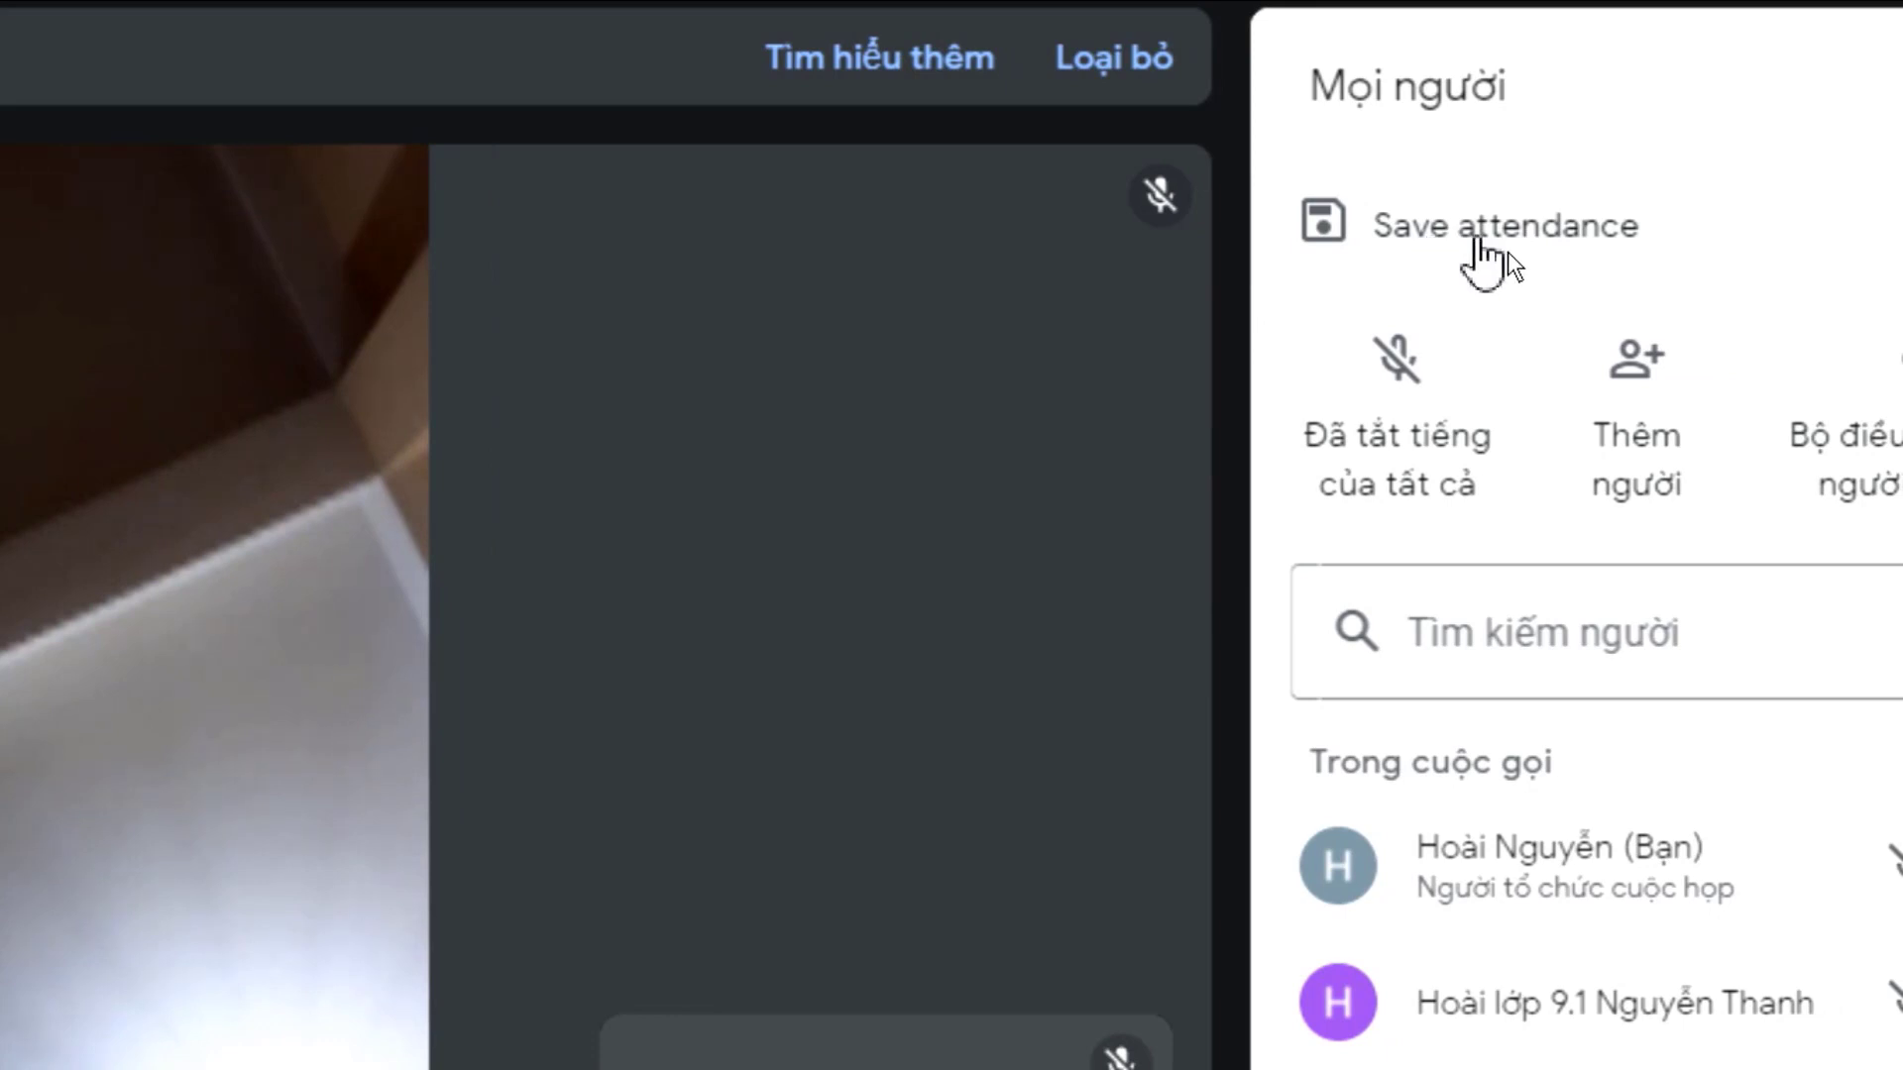
{"action": "left_click", "coordinate": [1465, 233]}
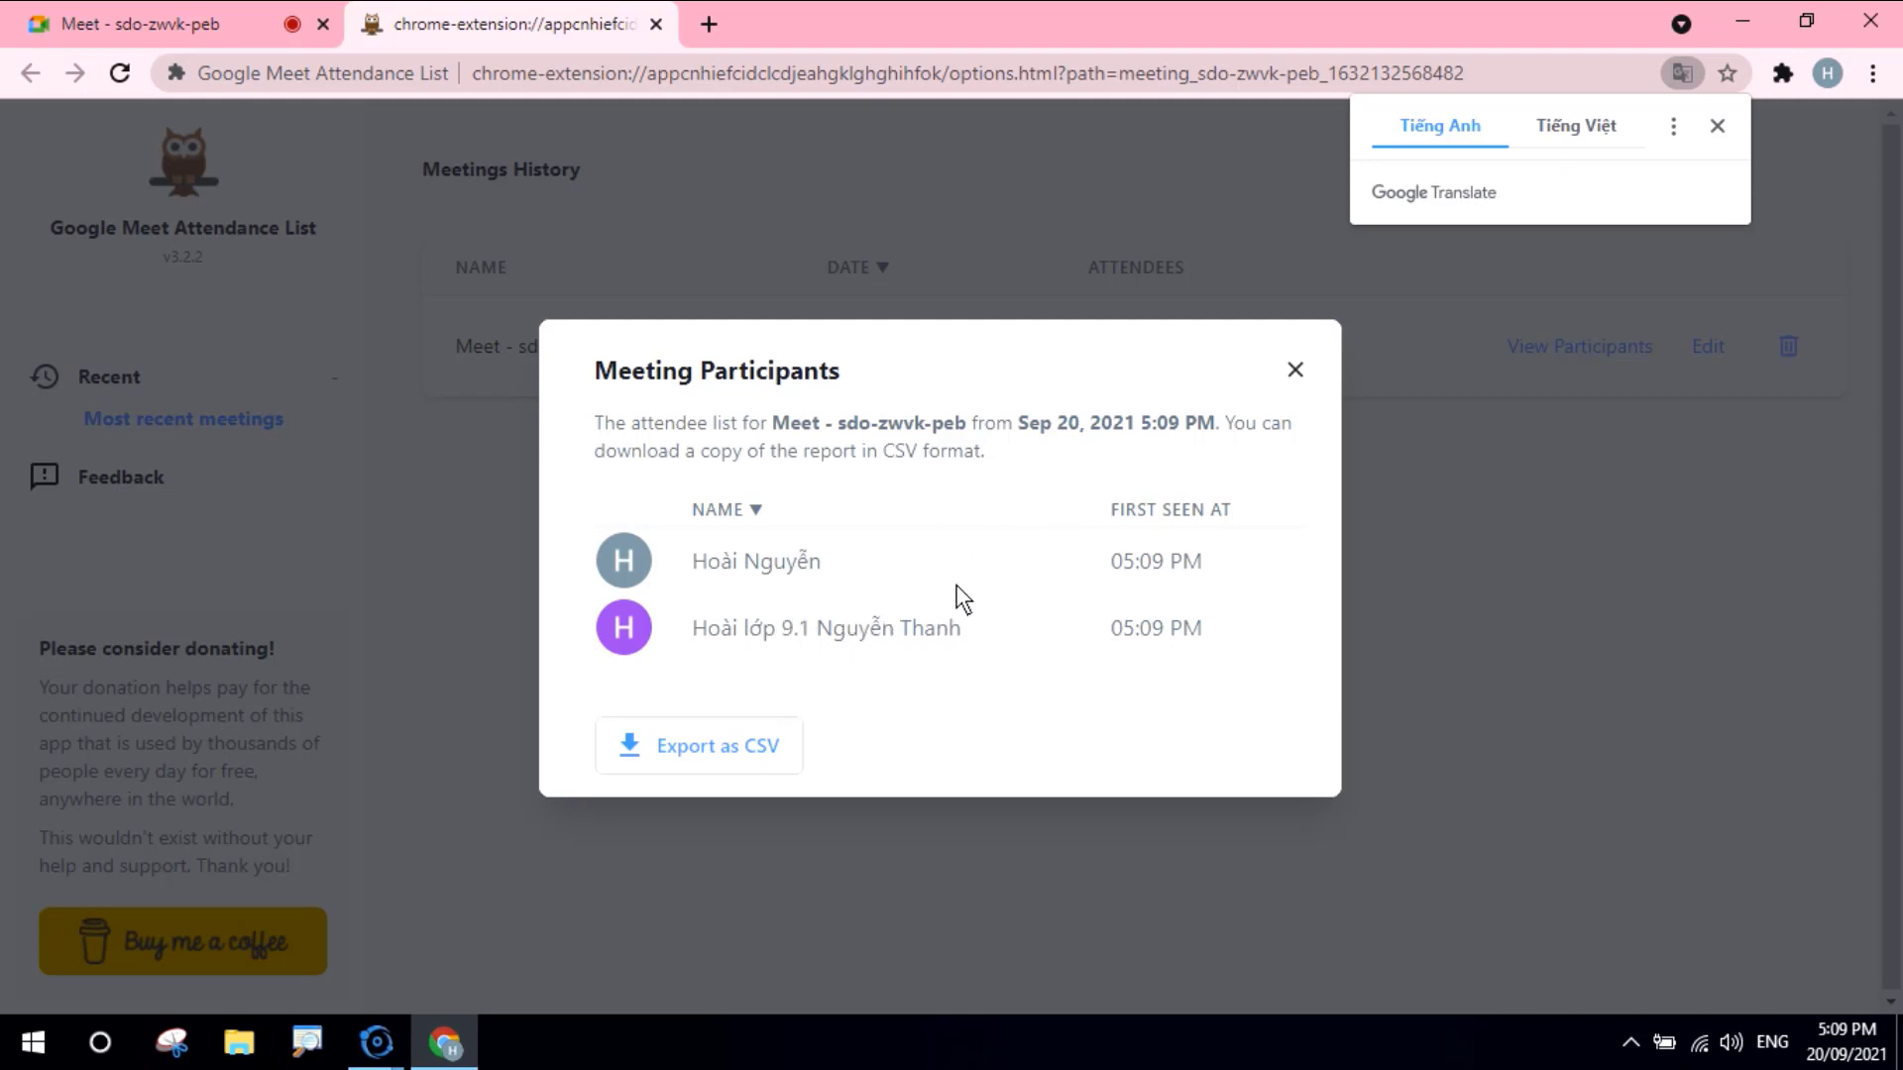
Export the meeting participants as CSV and open the downloaded file in Excel from its folder, dismissing the activation wizard
{"action": "left_click", "coordinate": [729, 747]}
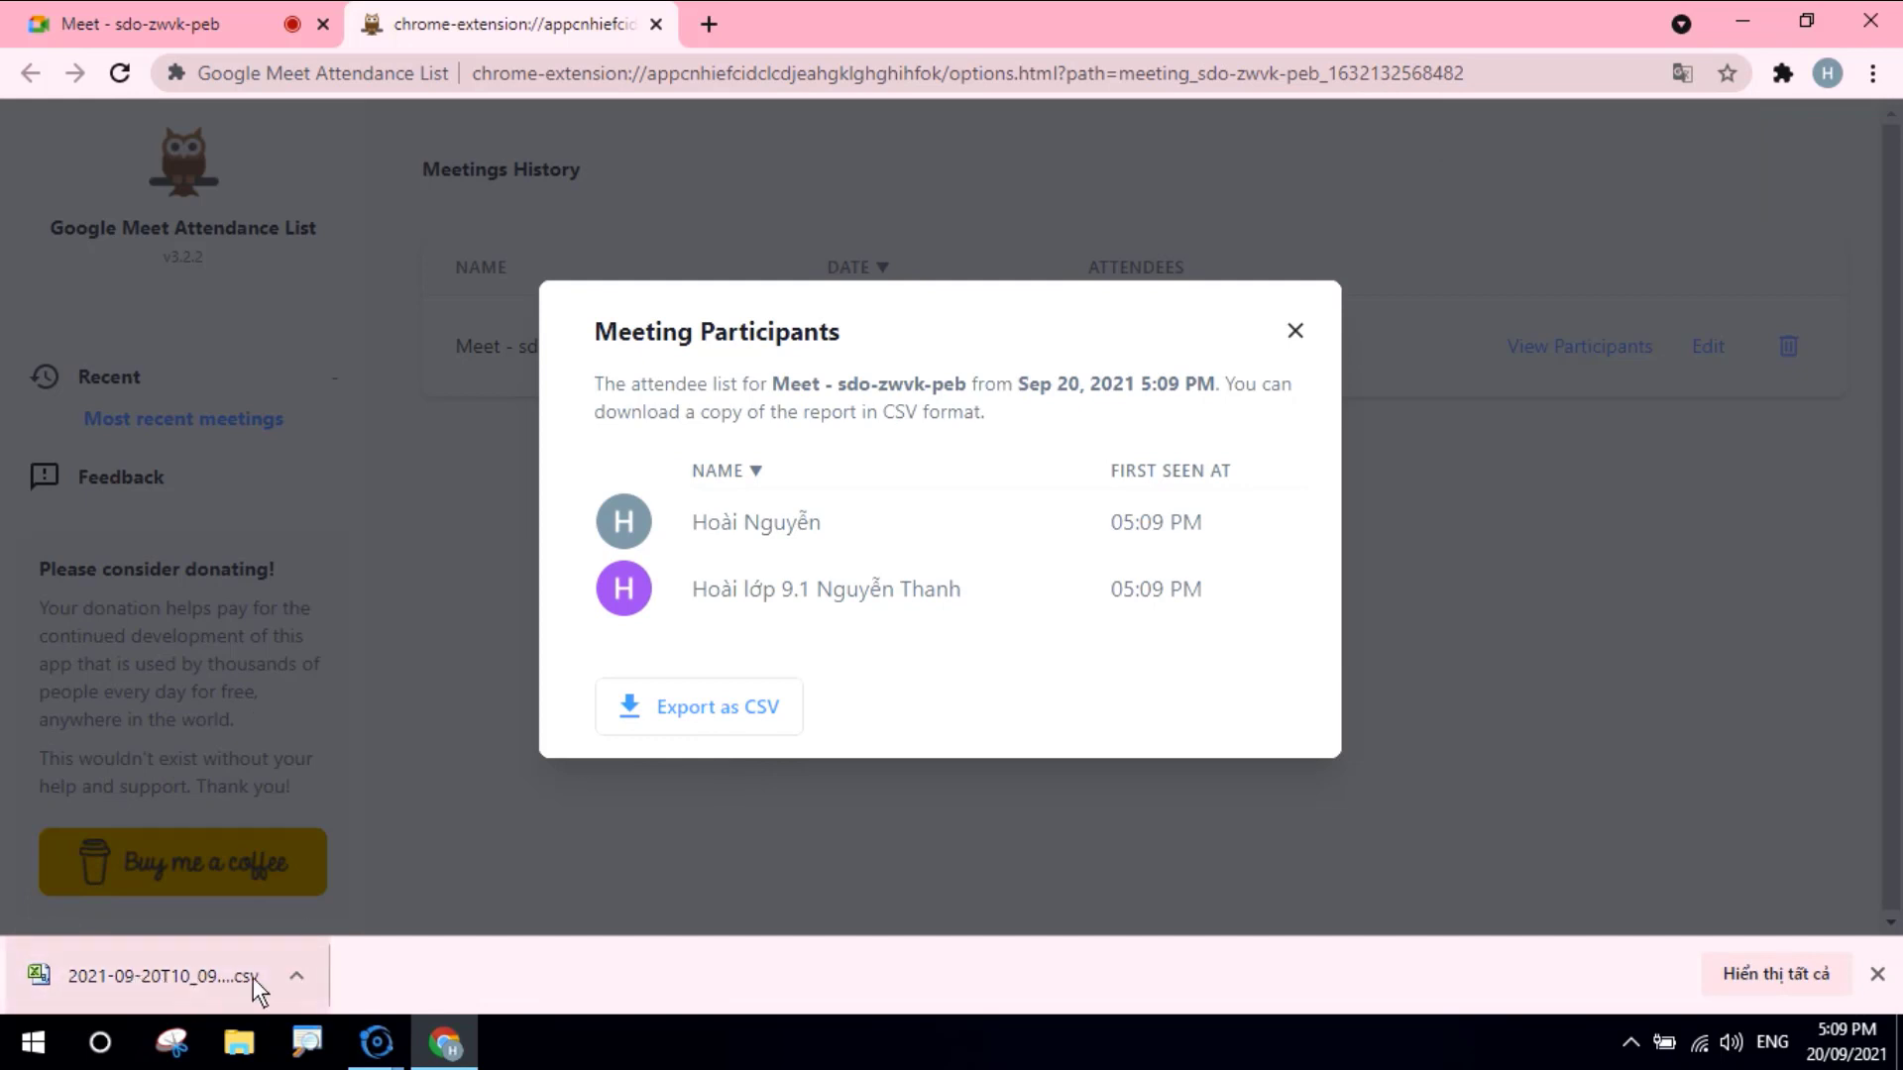
{"action": "left_click", "coordinate": [302, 979]}
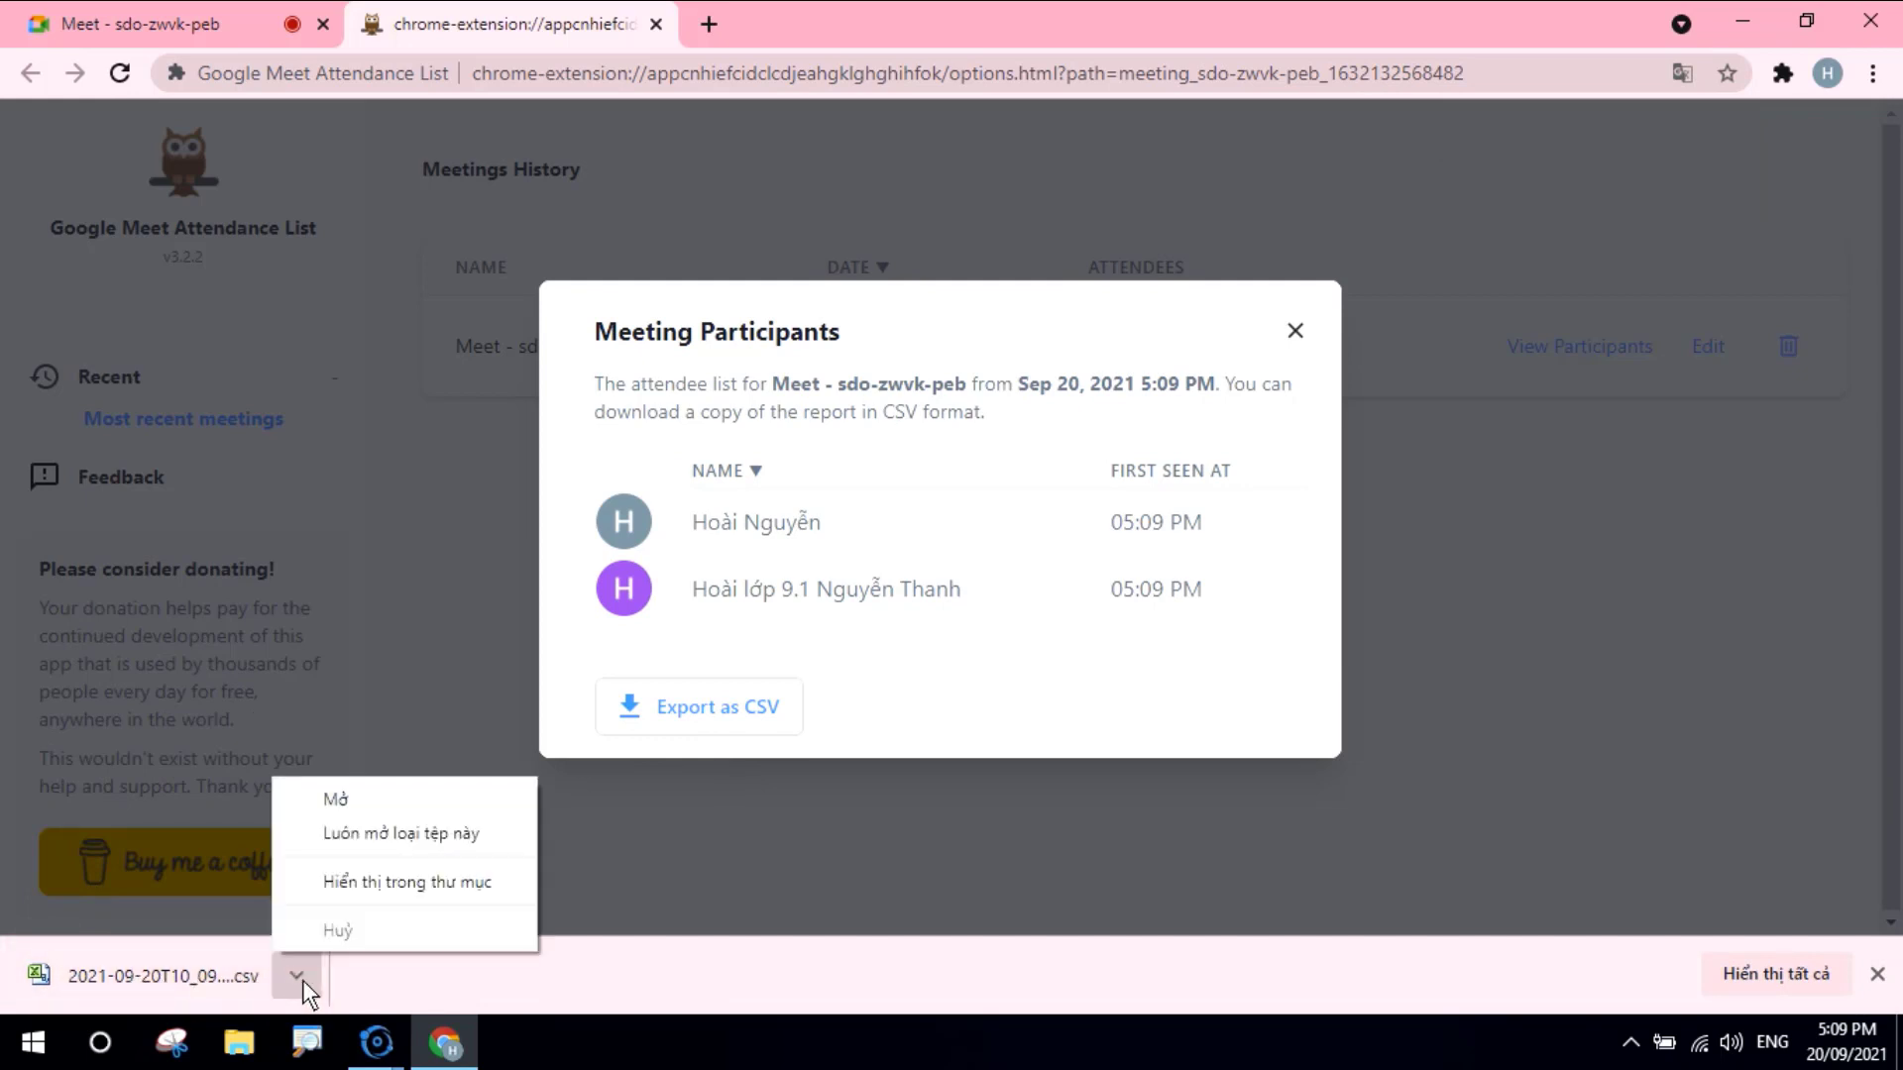
{"action": "left_click", "coordinate": [400, 883]}
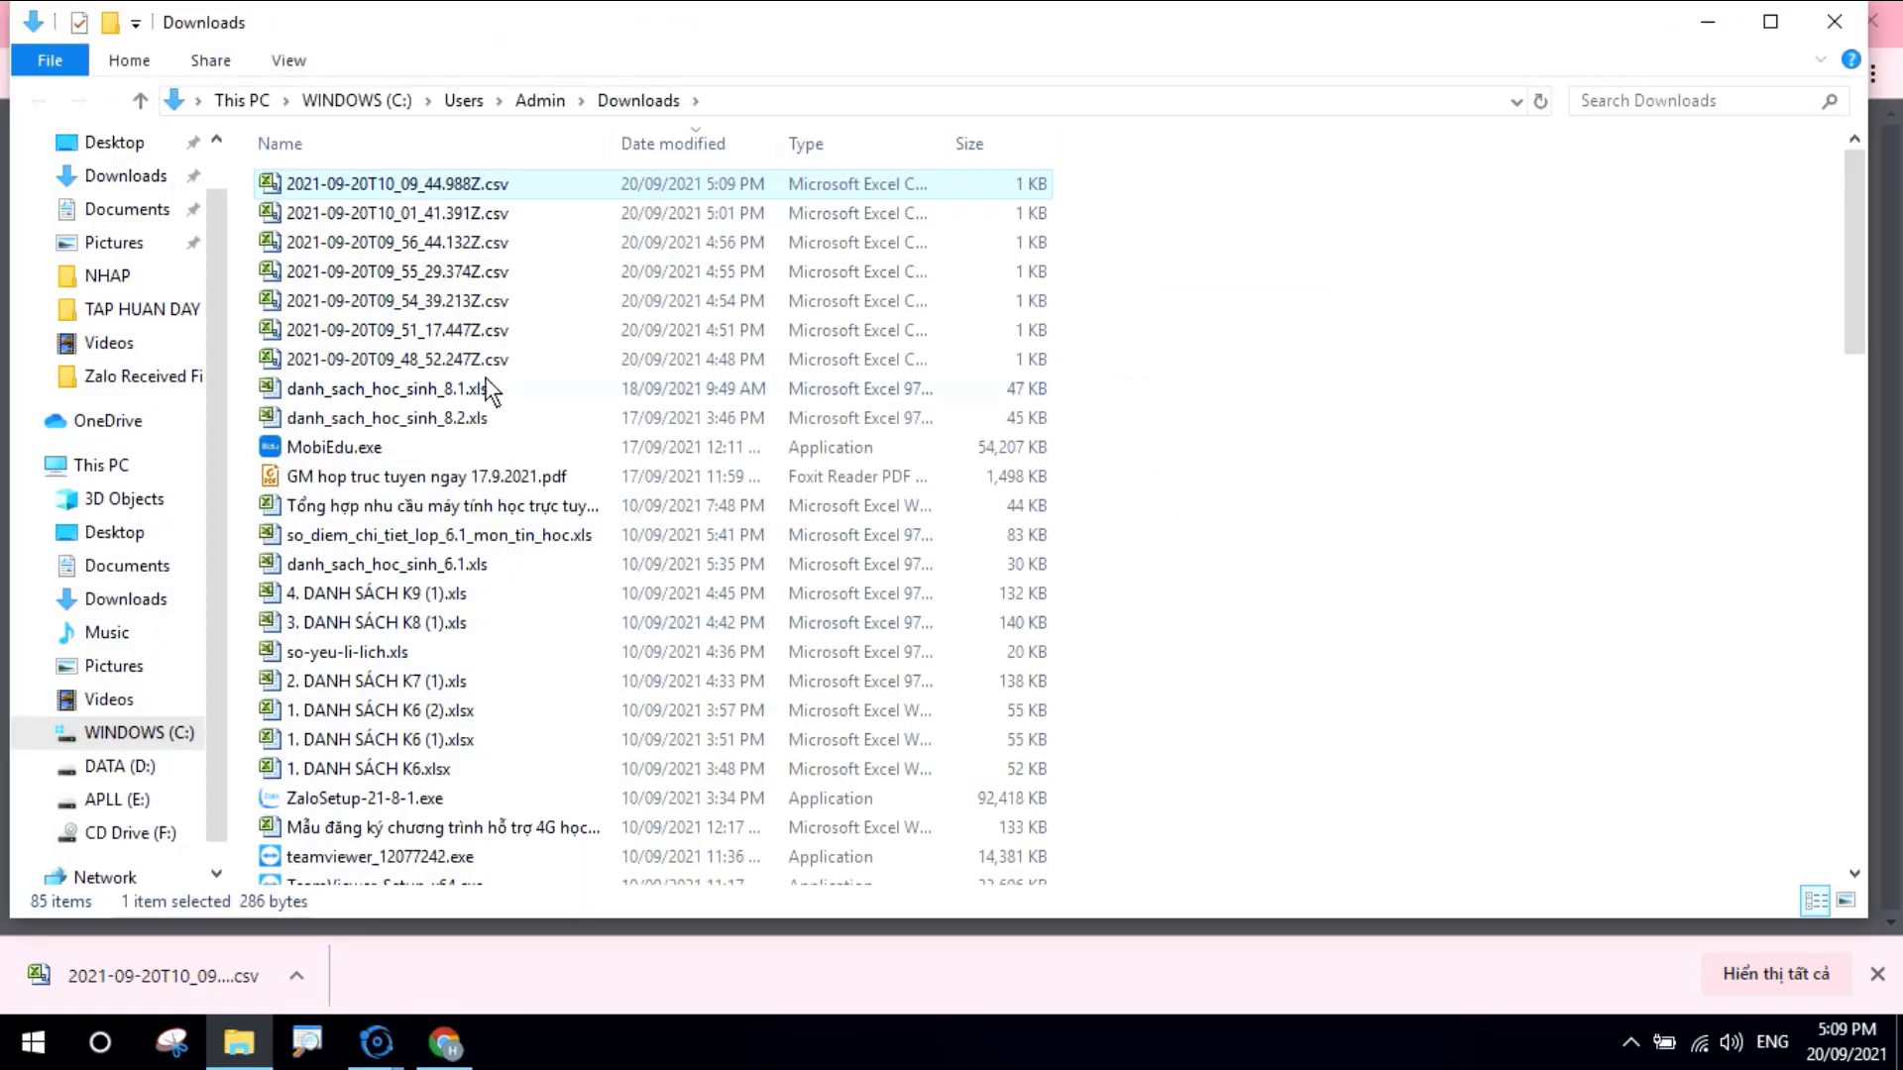
{"action": "double_click", "coordinate": [394, 181]}
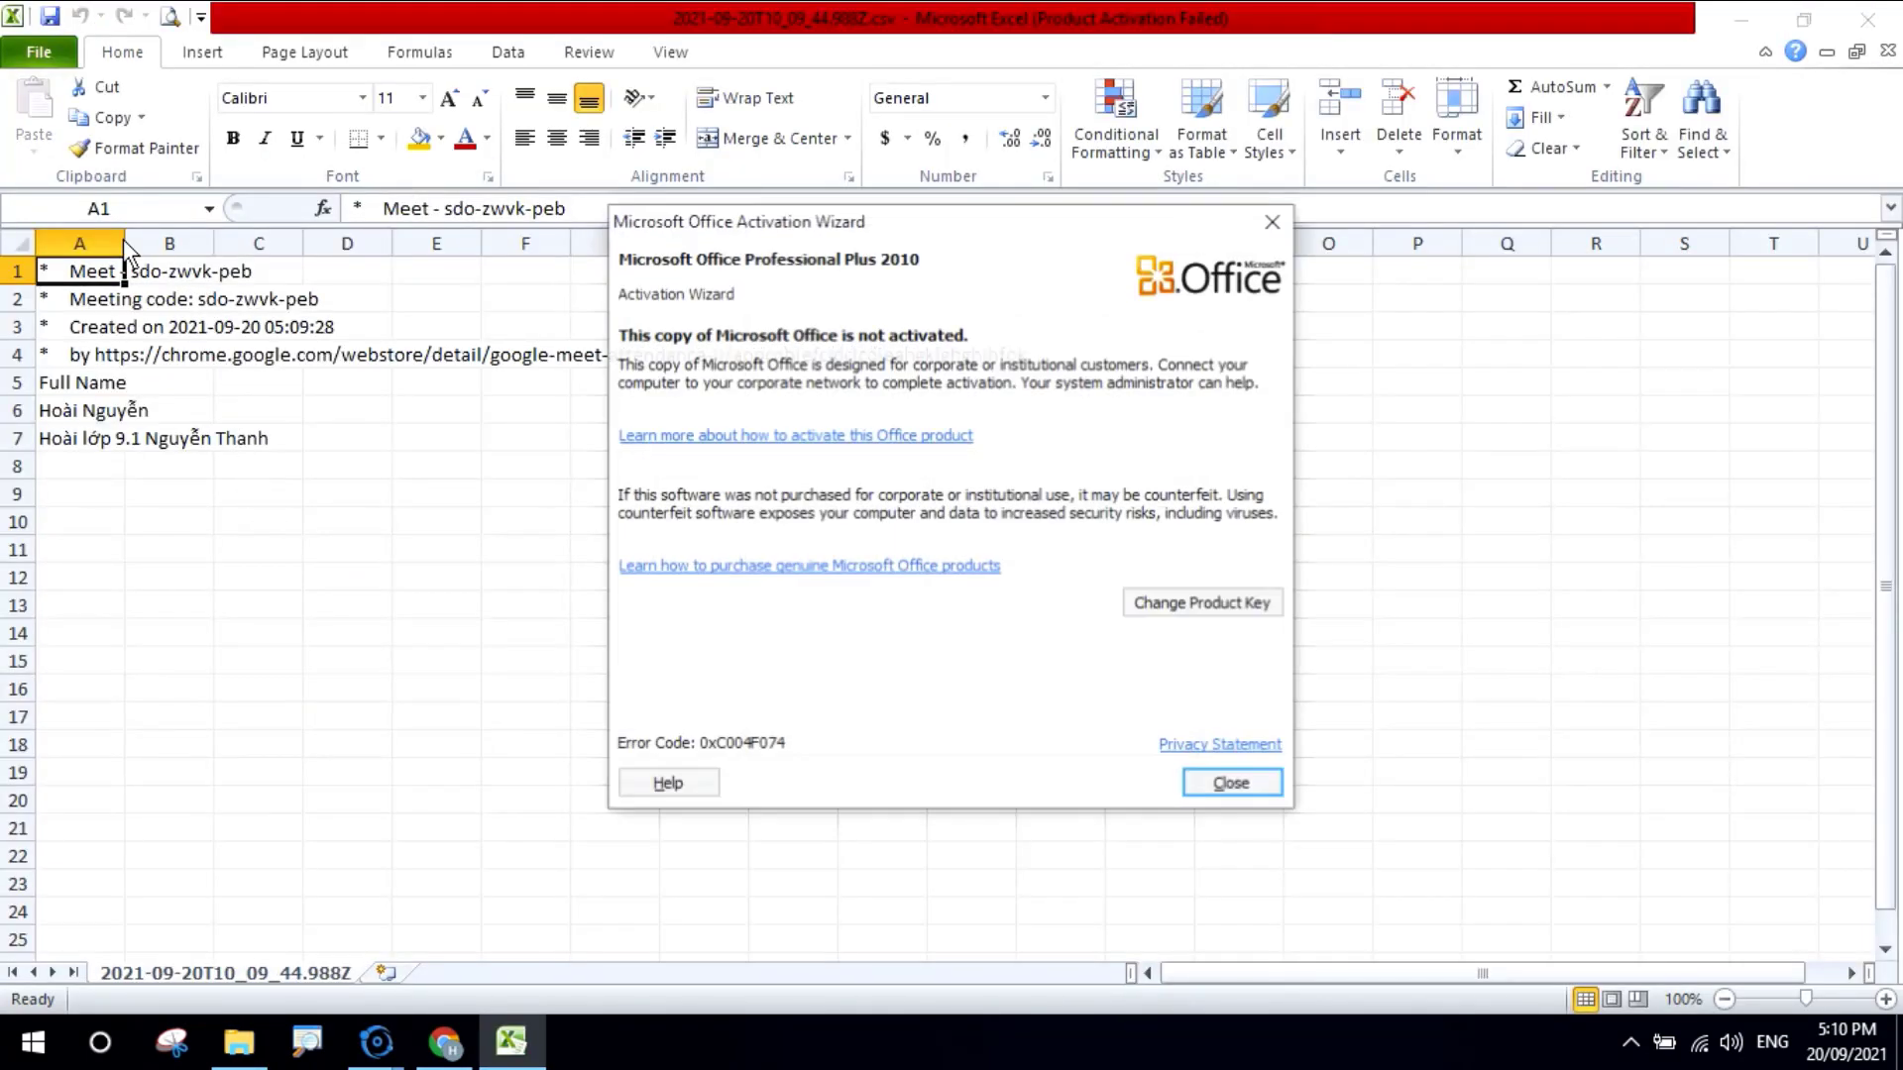
{"action": "left_click", "coordinate": [1209, 777]}
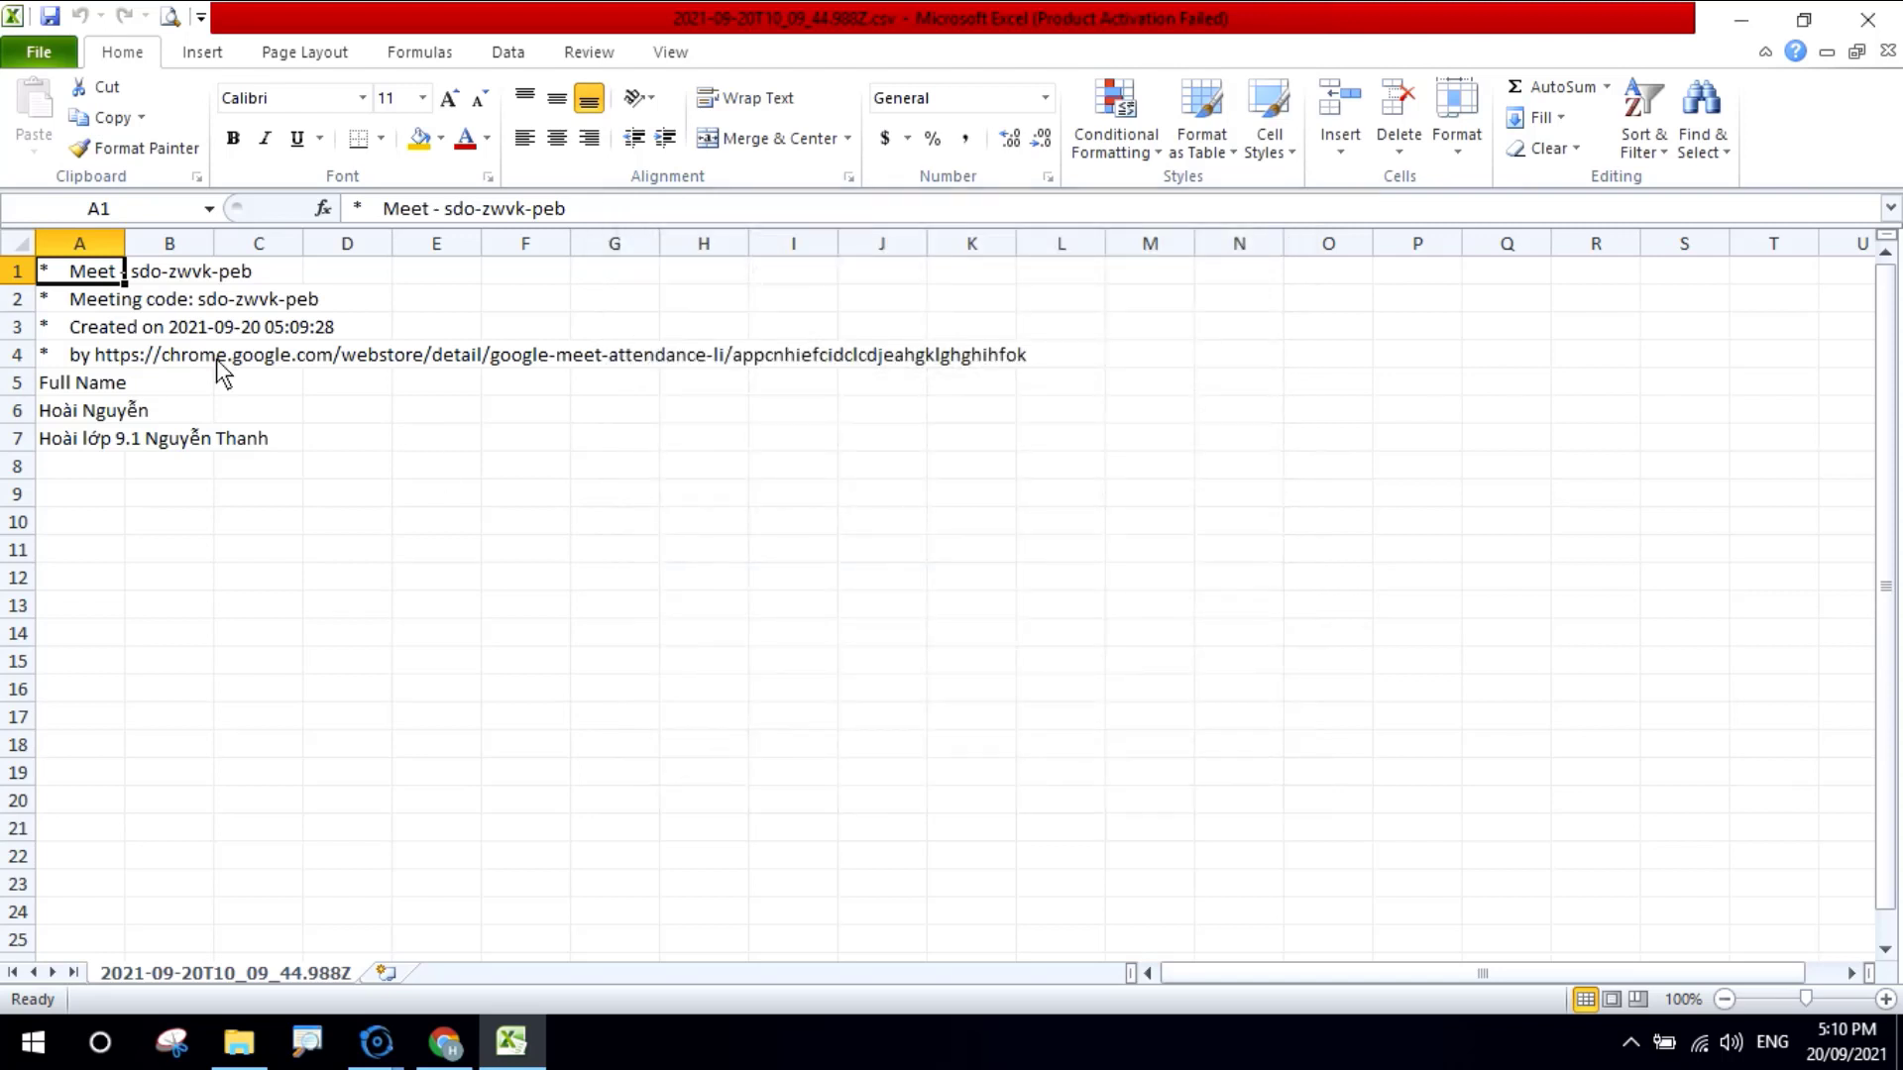
Widen column A and review the attendee names and the columns beside them in the exported attendance list
{"action": "left_click_drag", "start_coordinate": [125, 243], "coordinate": [358, 247]}
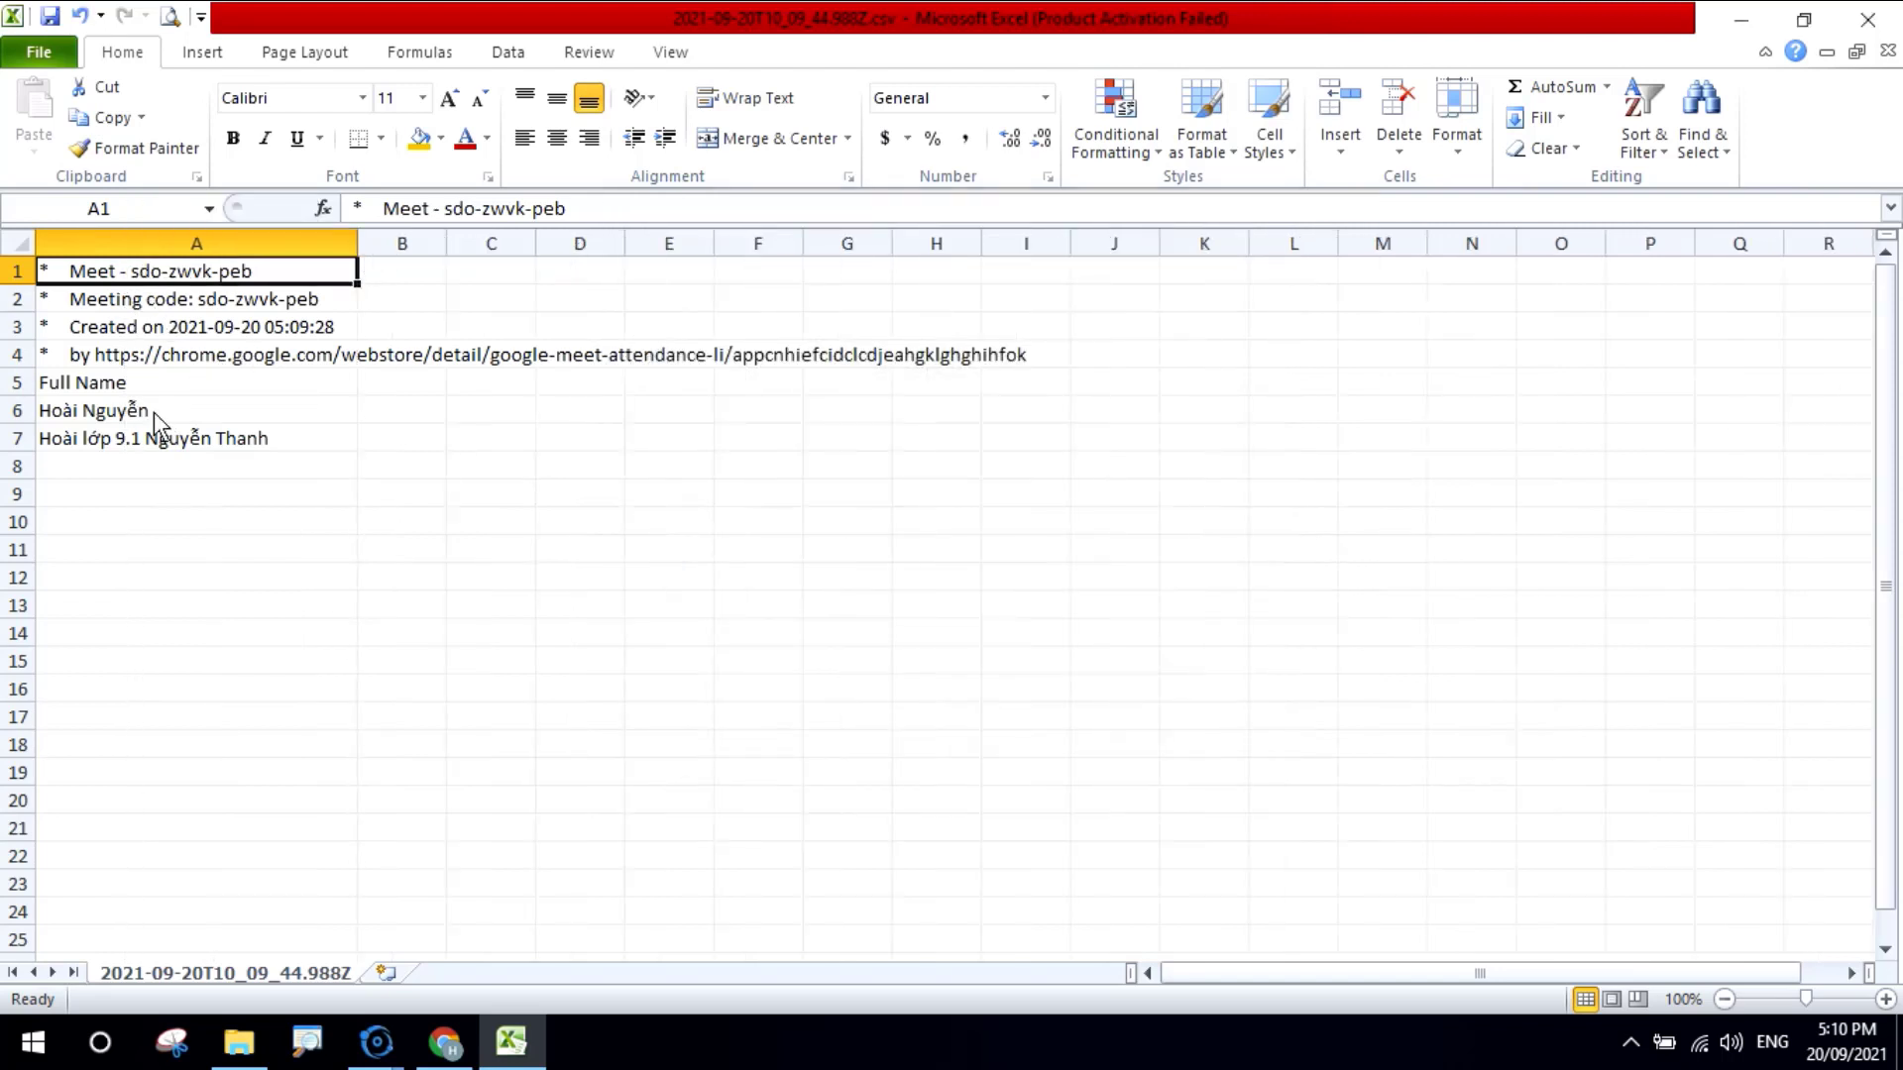
{"action": "left_click", "coordinate": [127, 442]}
{"action": "left_click", "coordinate": [181, 416]}
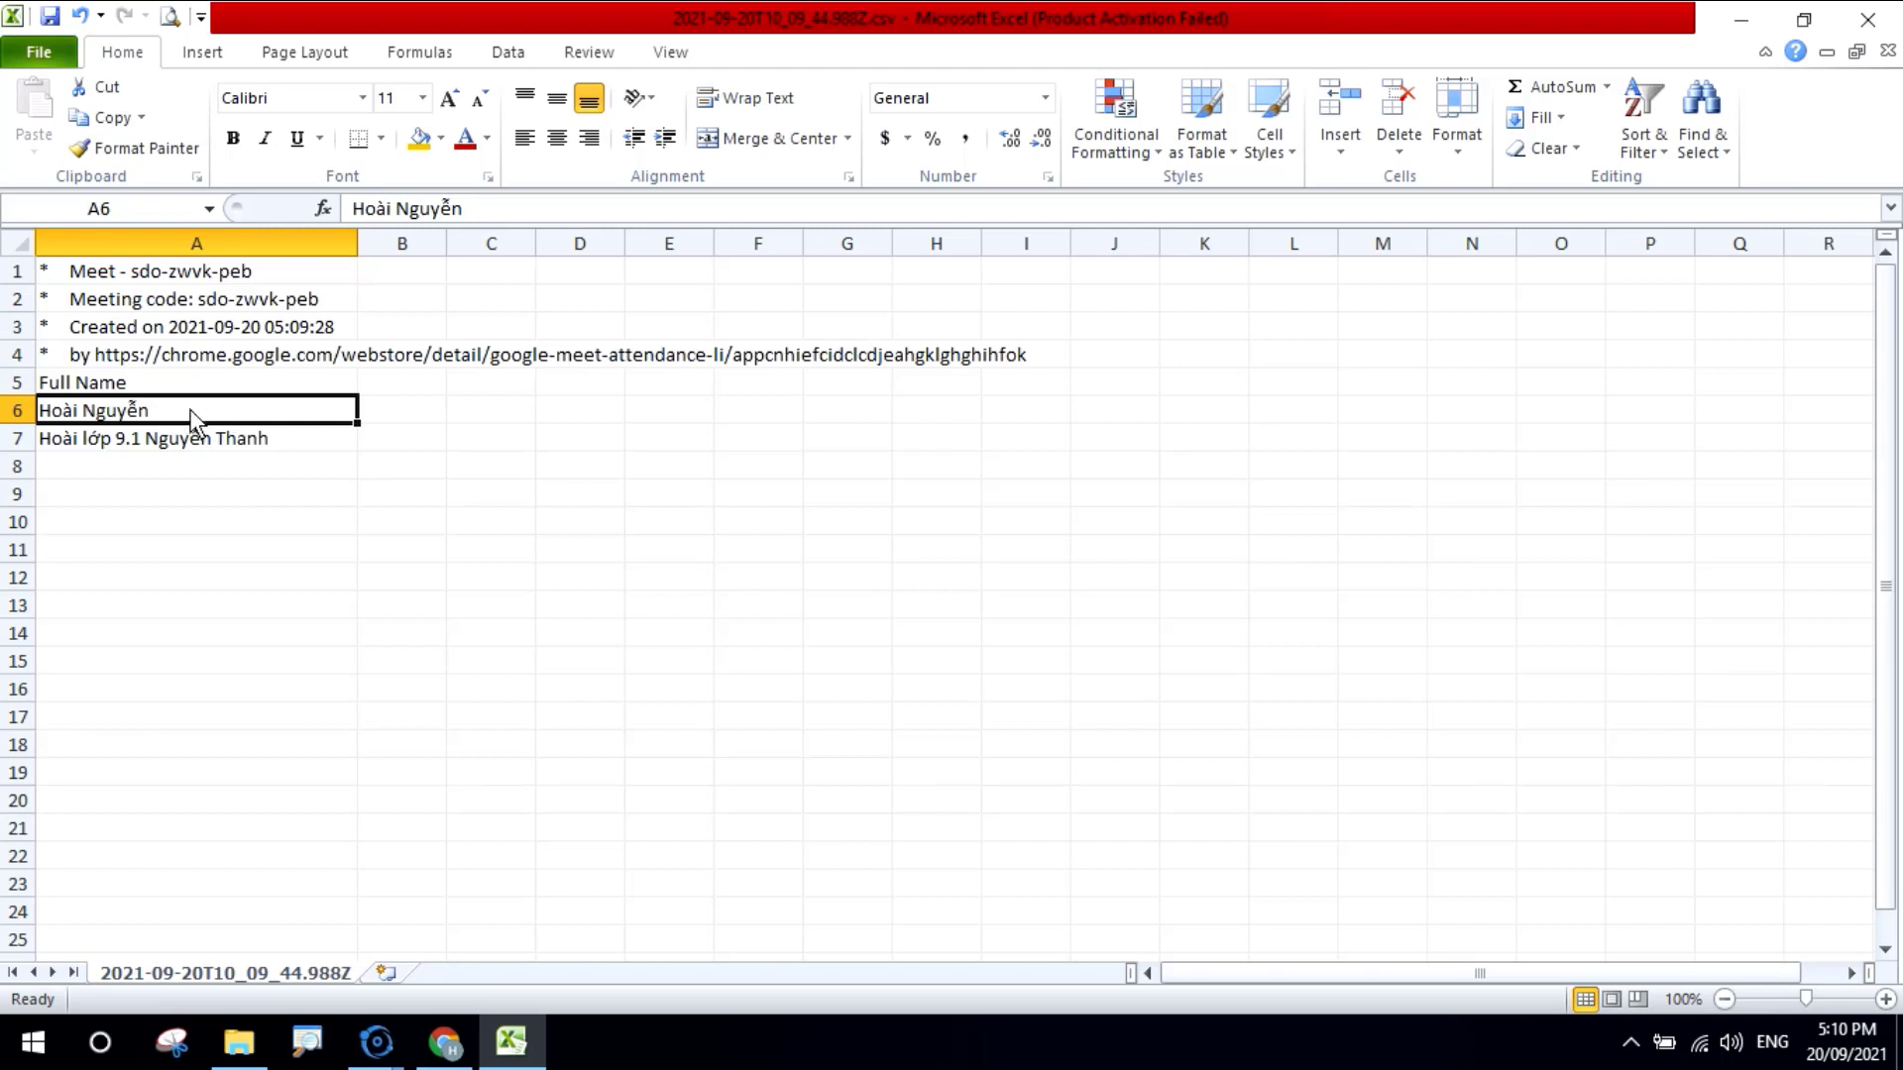
{"action": "left_click", "coordinate": [147, 446]}
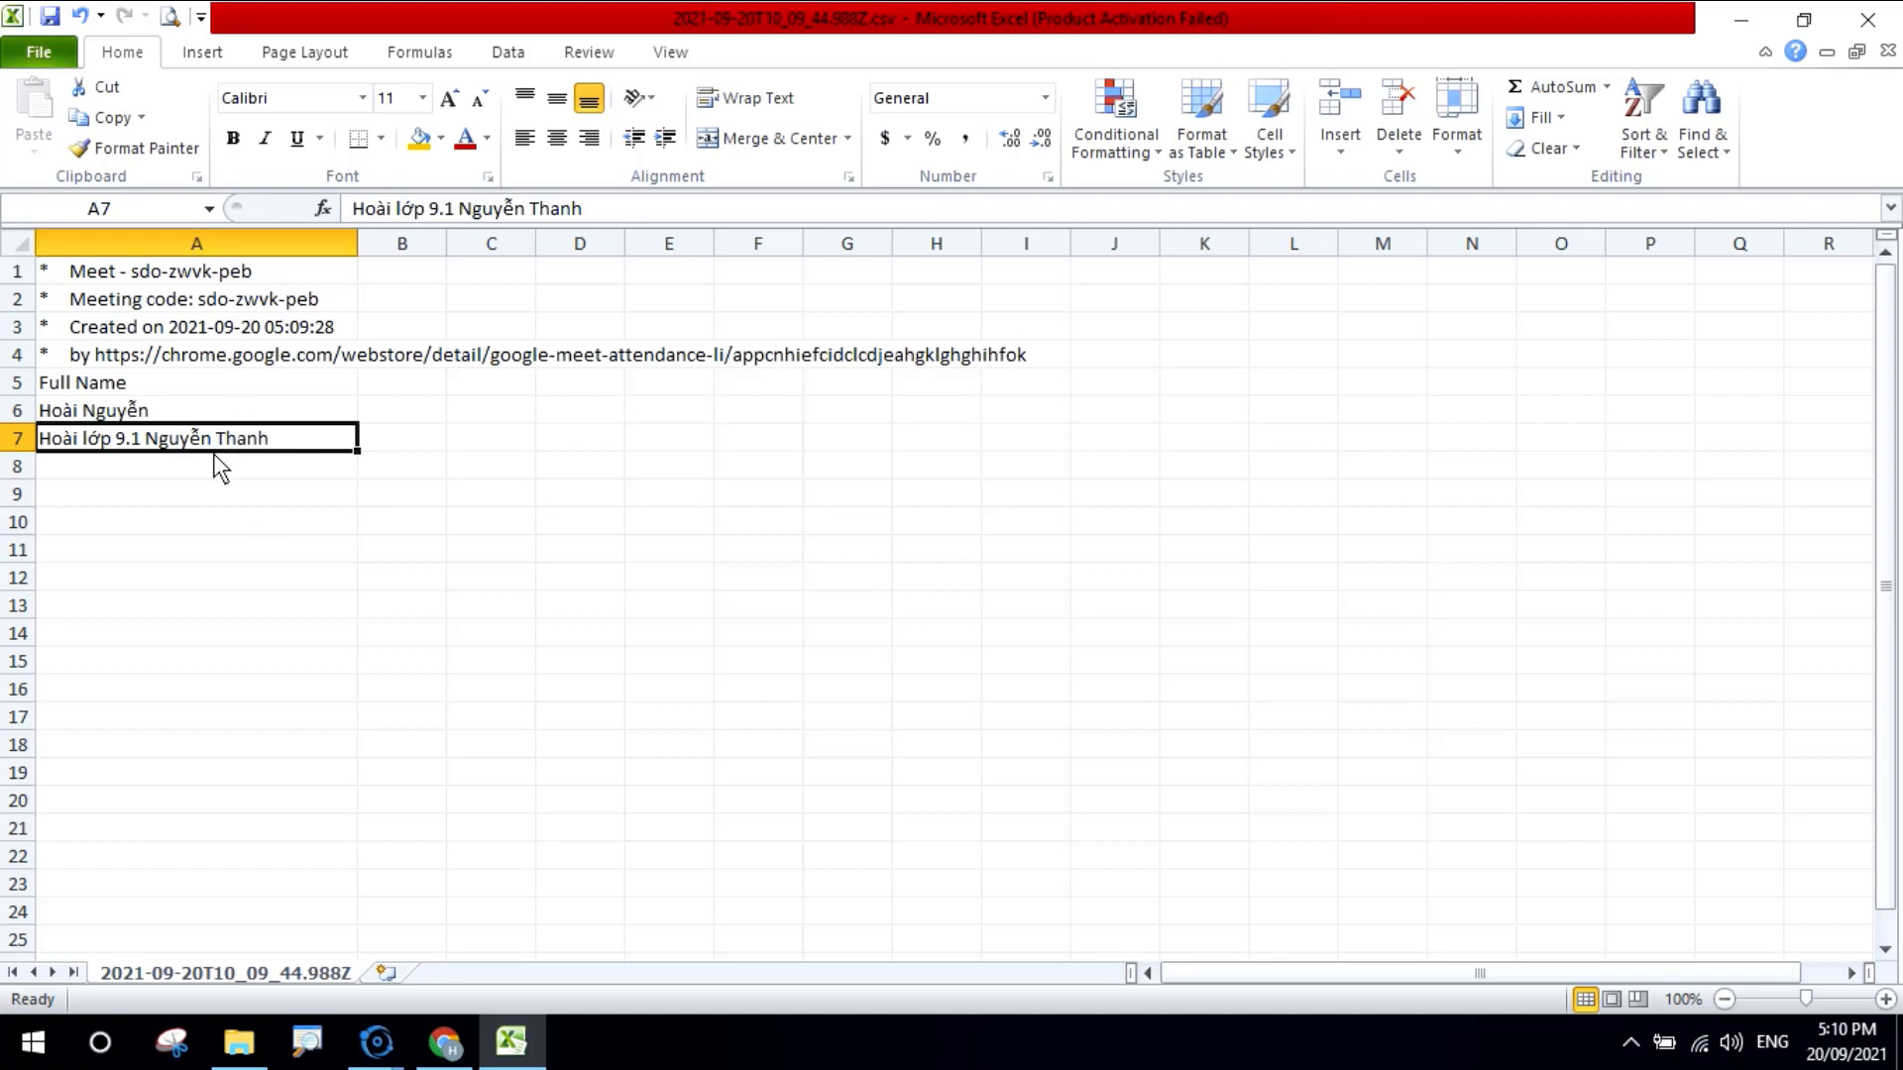
{"action": "left_click", "coordinate": [421, 451]}
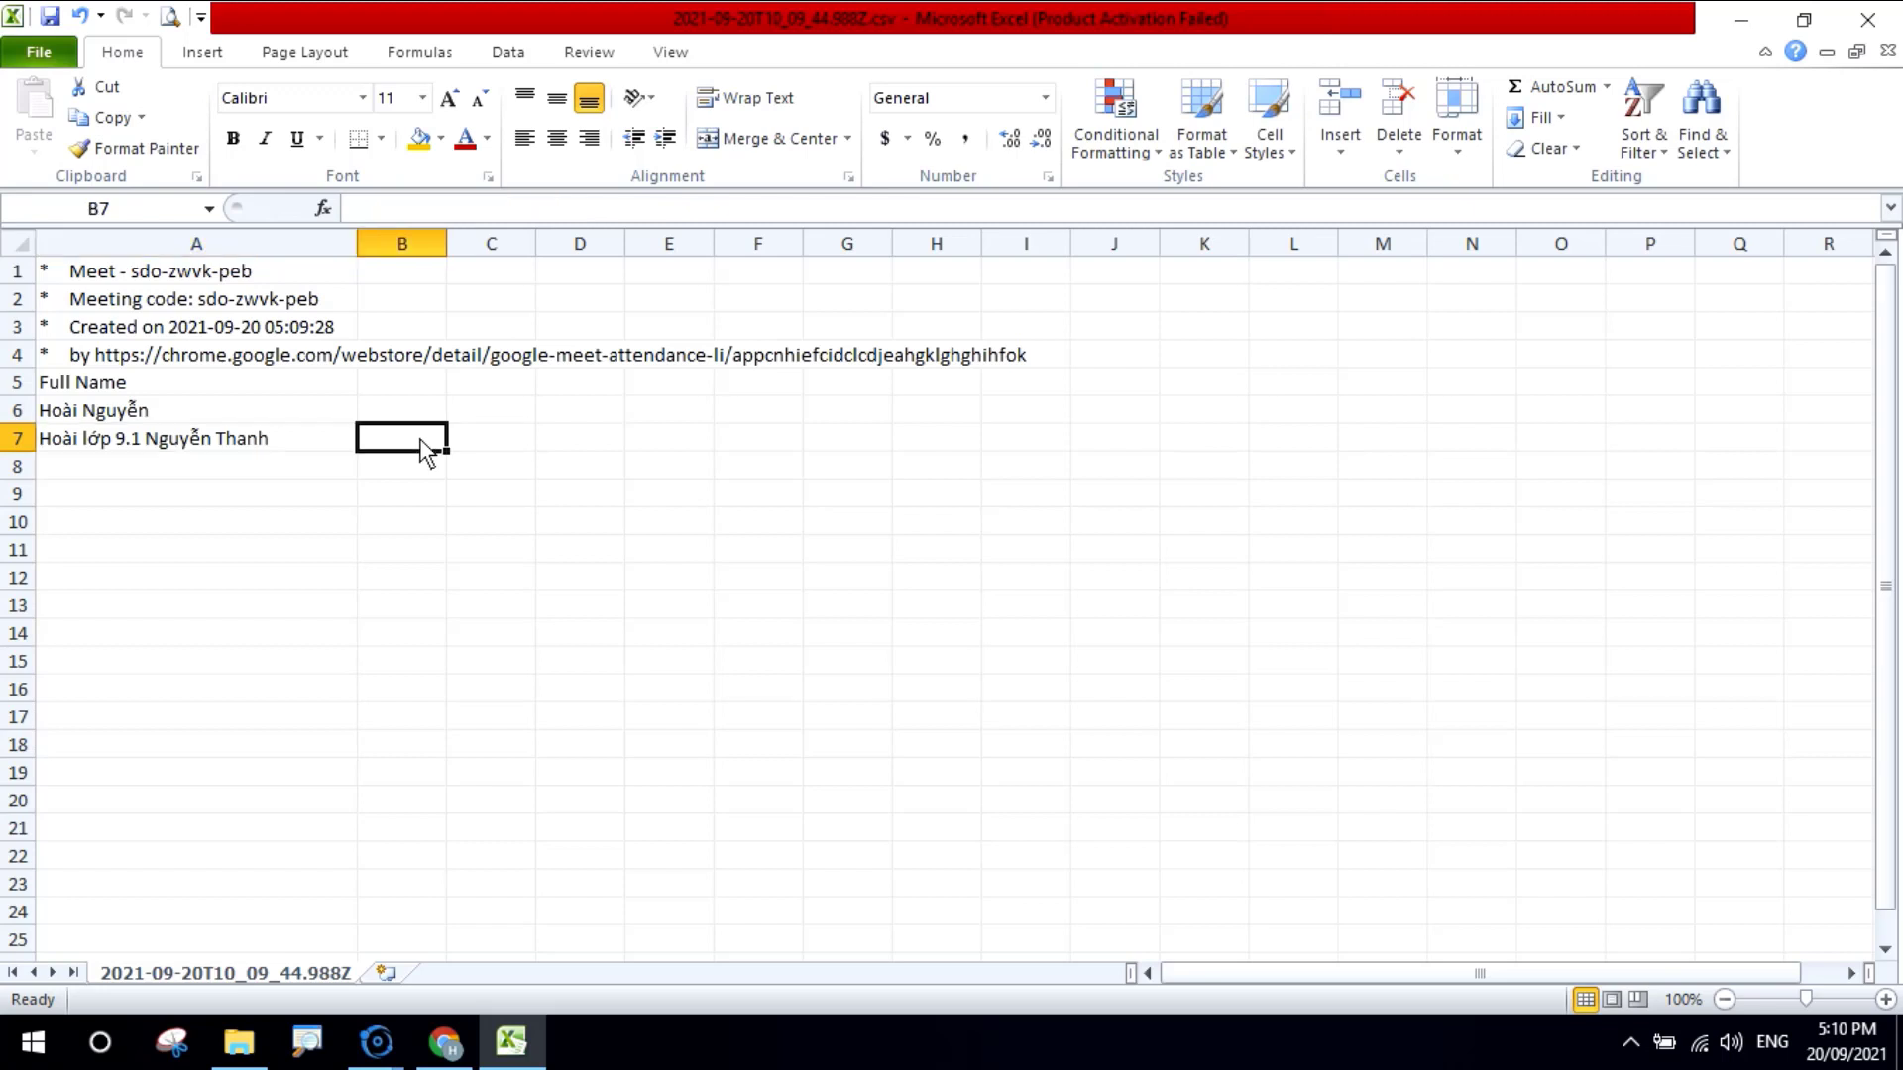
{"action": "left_click", "coordinate": [488, 456]}
{"action": "left_click", "coordinate": [569, 449]}
{"action": "left_click", "coordinate": [473, 443]}
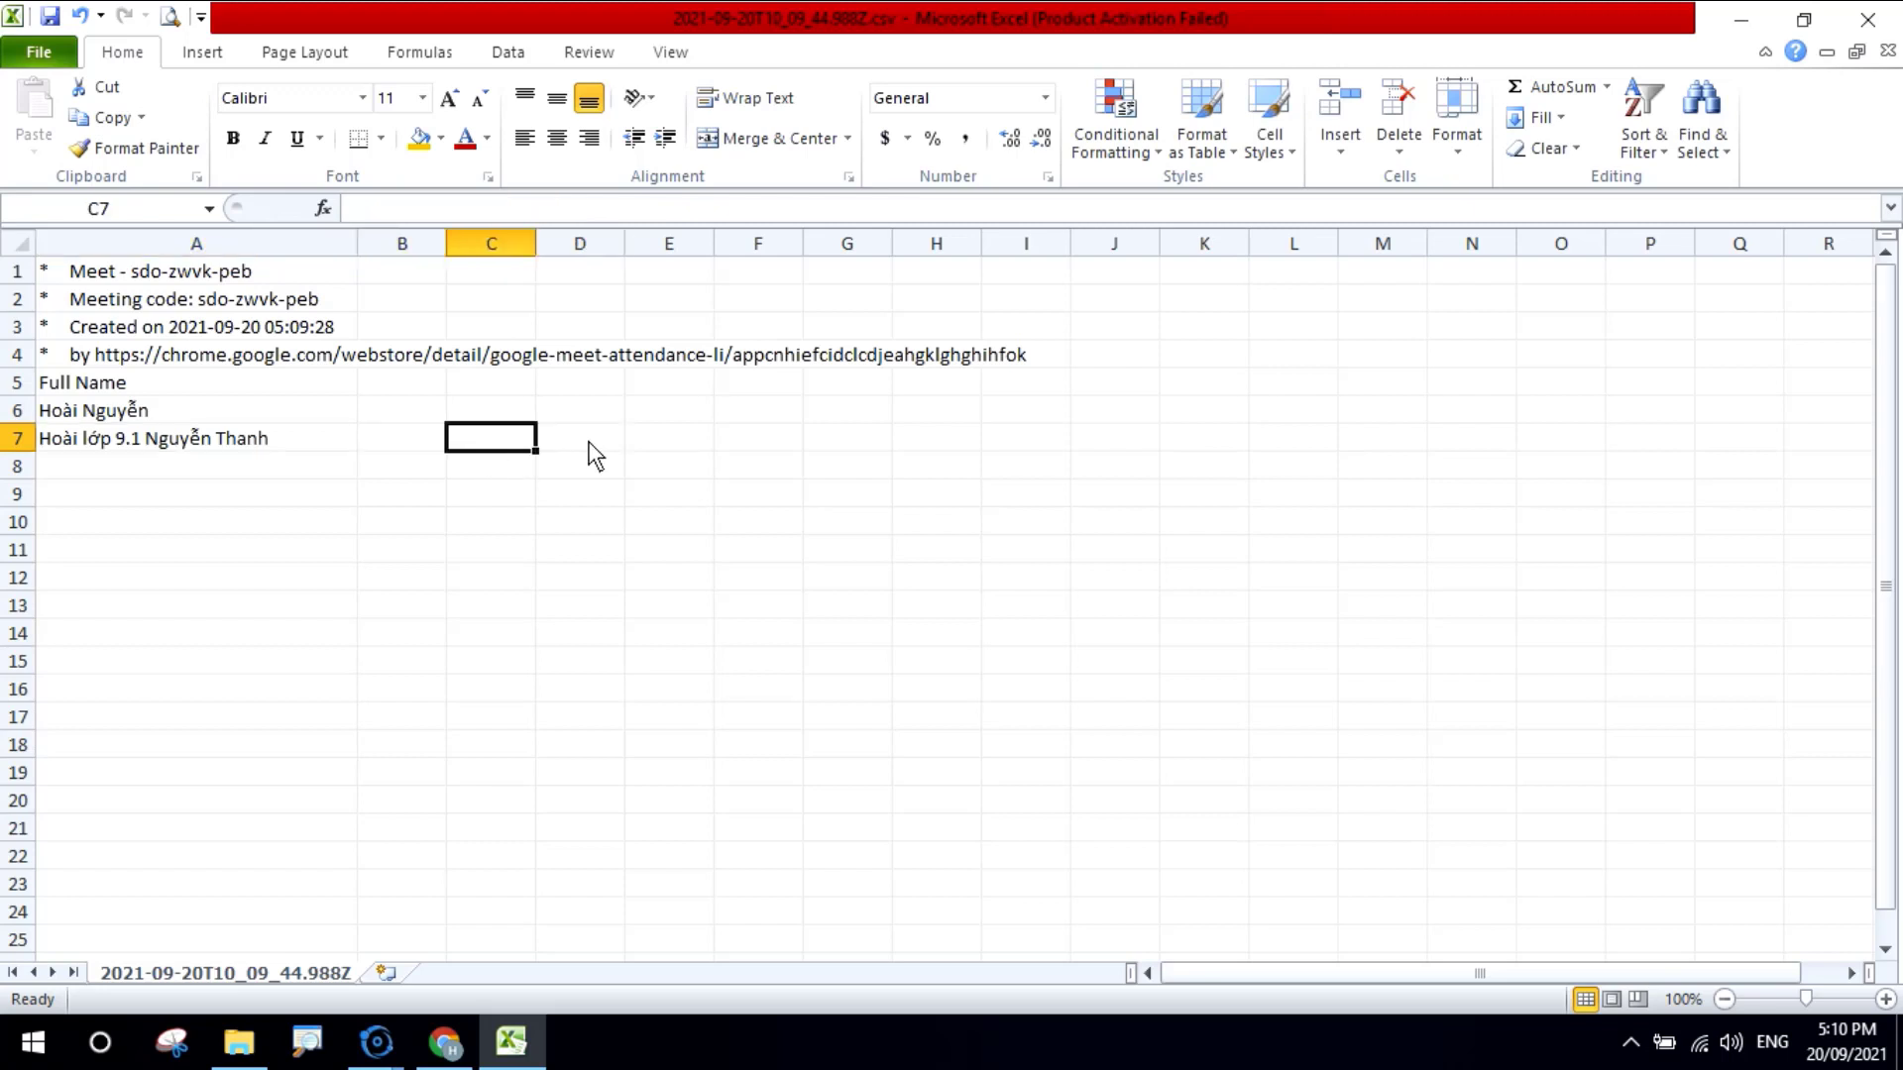
{"action": "left_click", "coordinate": [590, 443]}
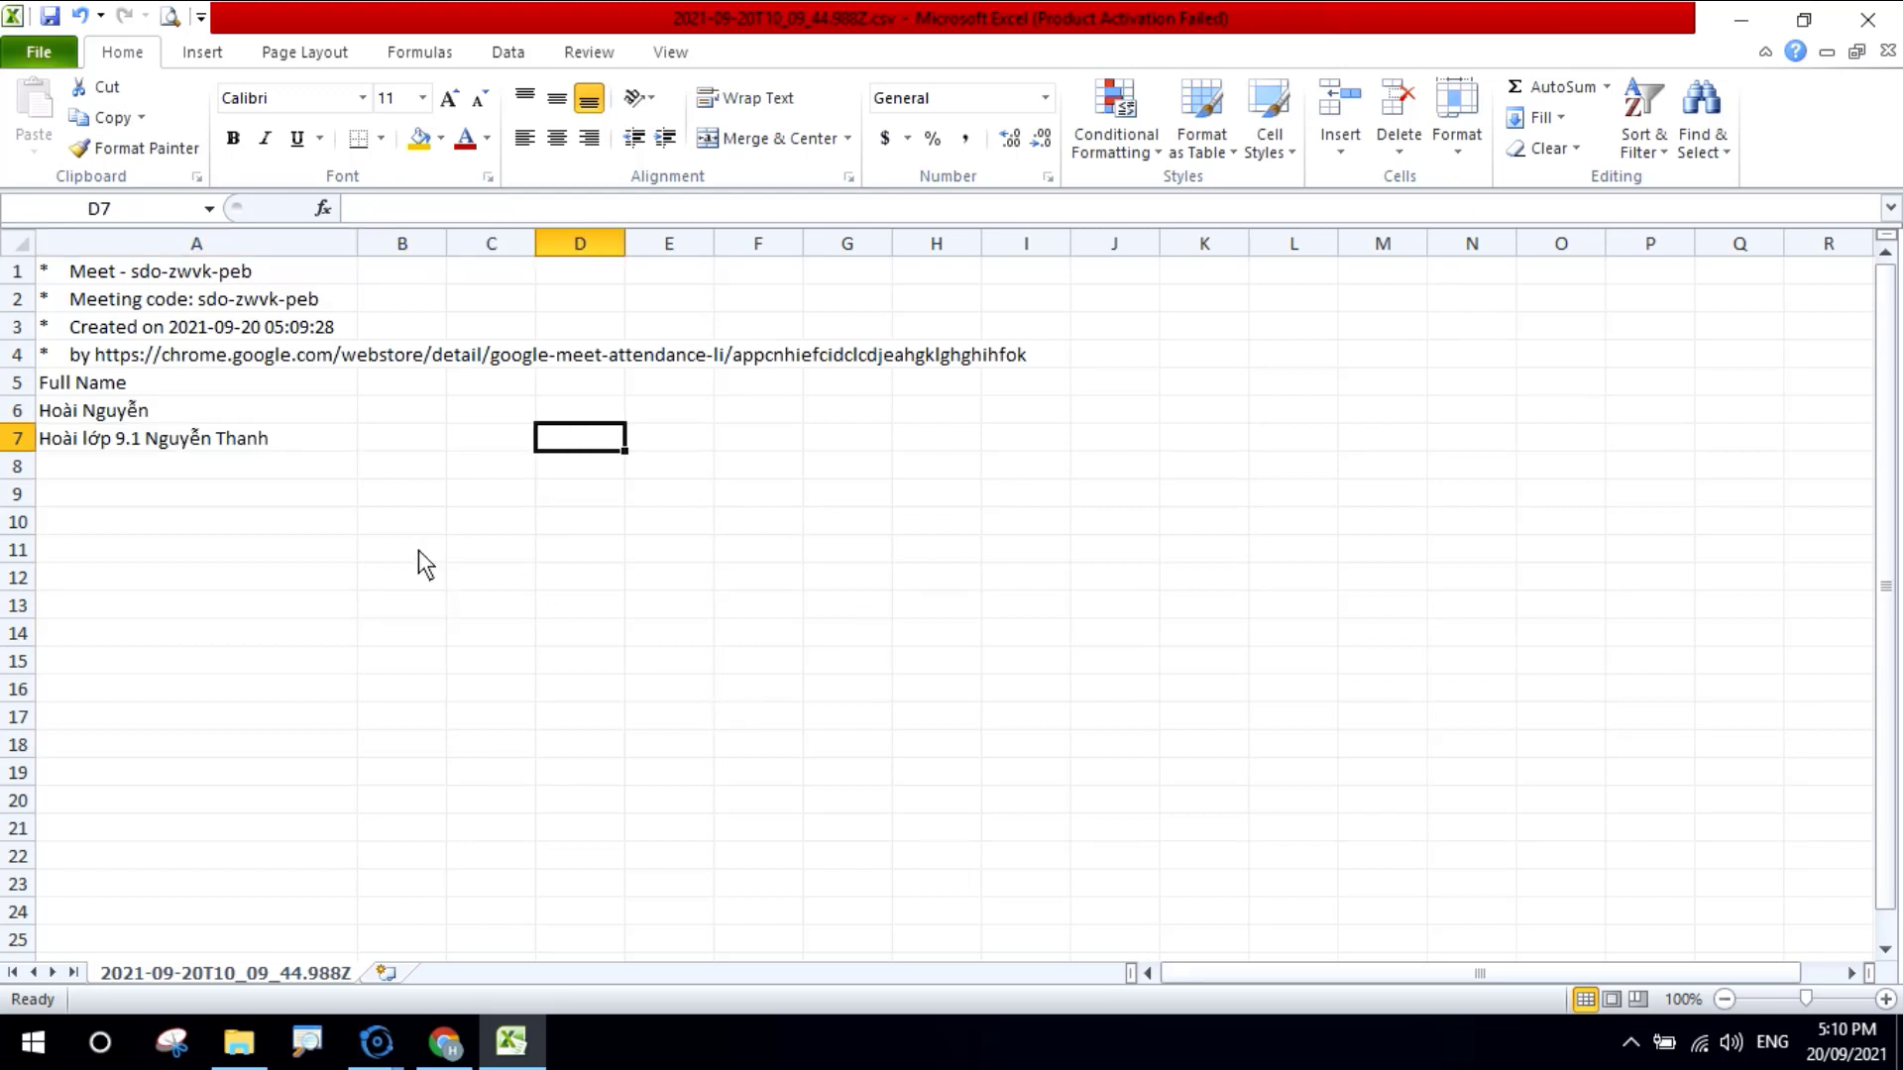
Close the attendance workbook and the Downloads folder, and dismiss the extension's Meeting Participants dialog
{"action": "left_click", "coordinate": [1869, 20]}
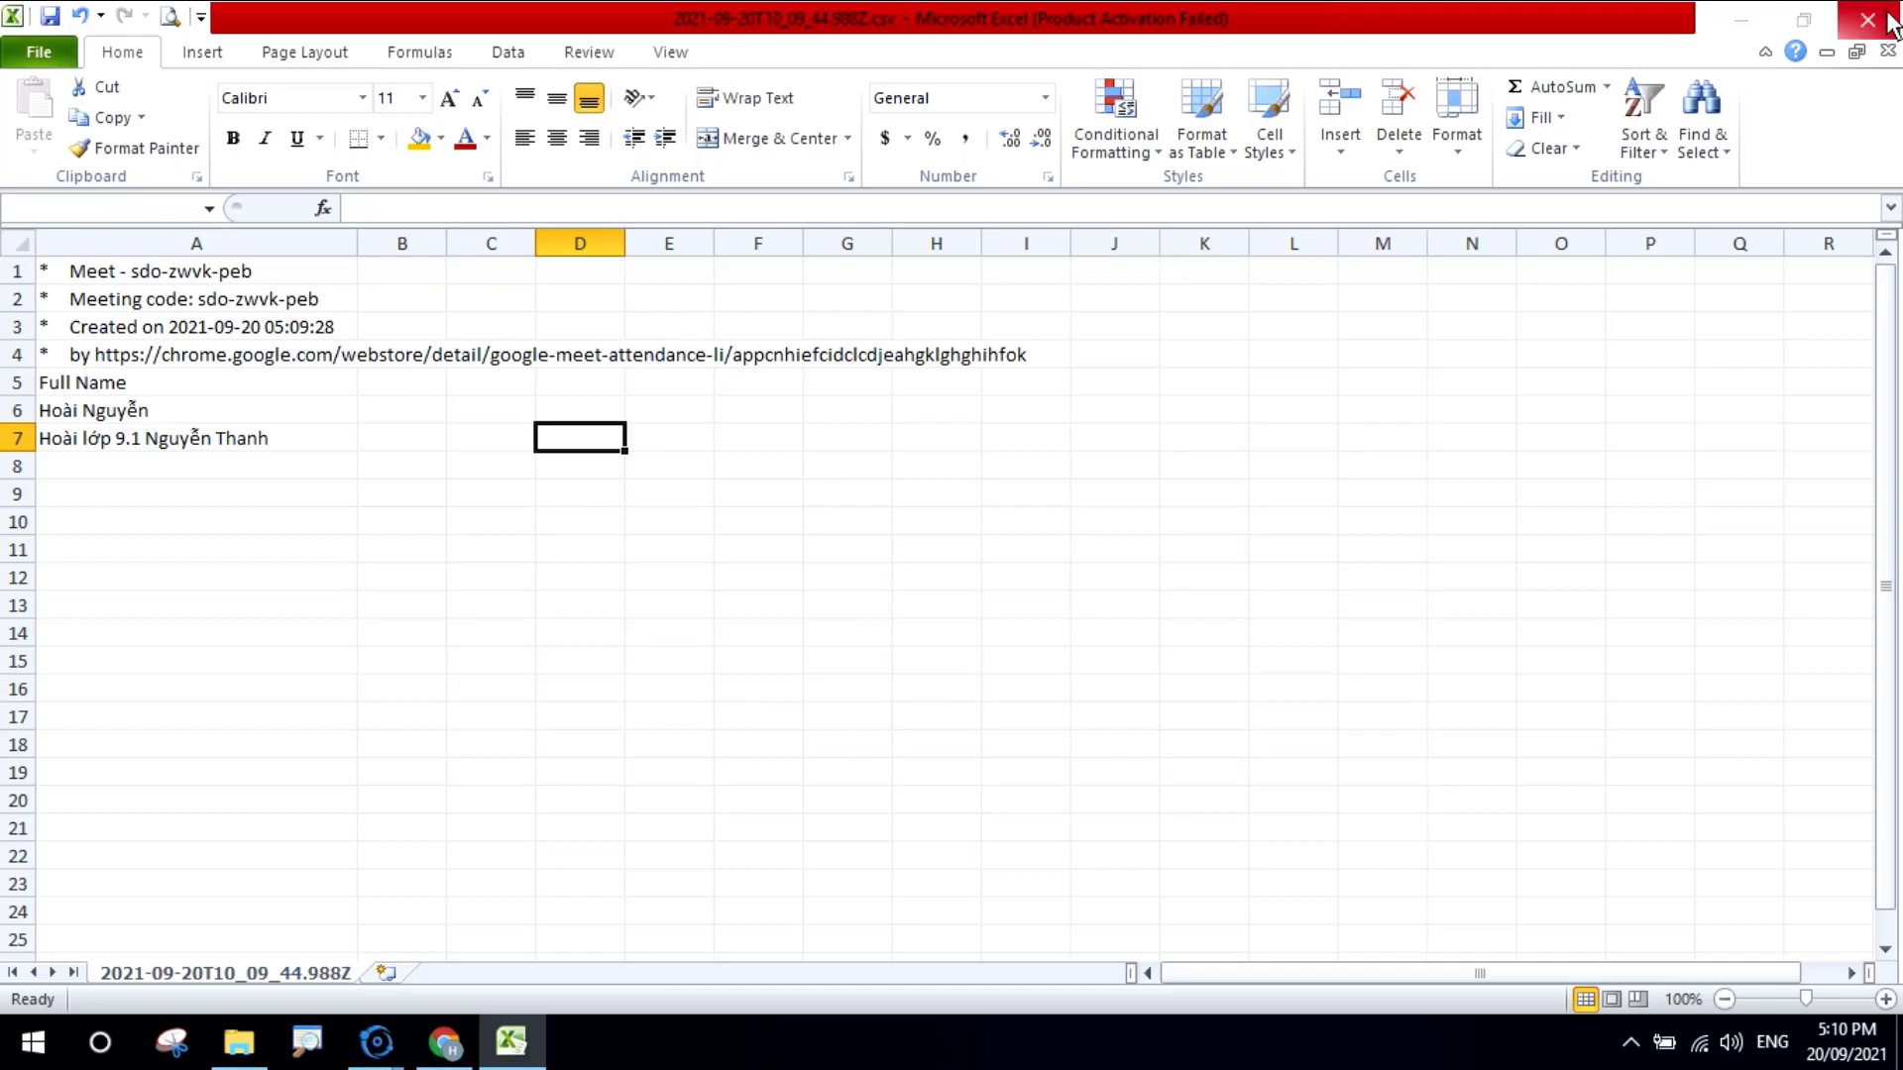
{"action": "left_click", "coordinate": [949, 556]}
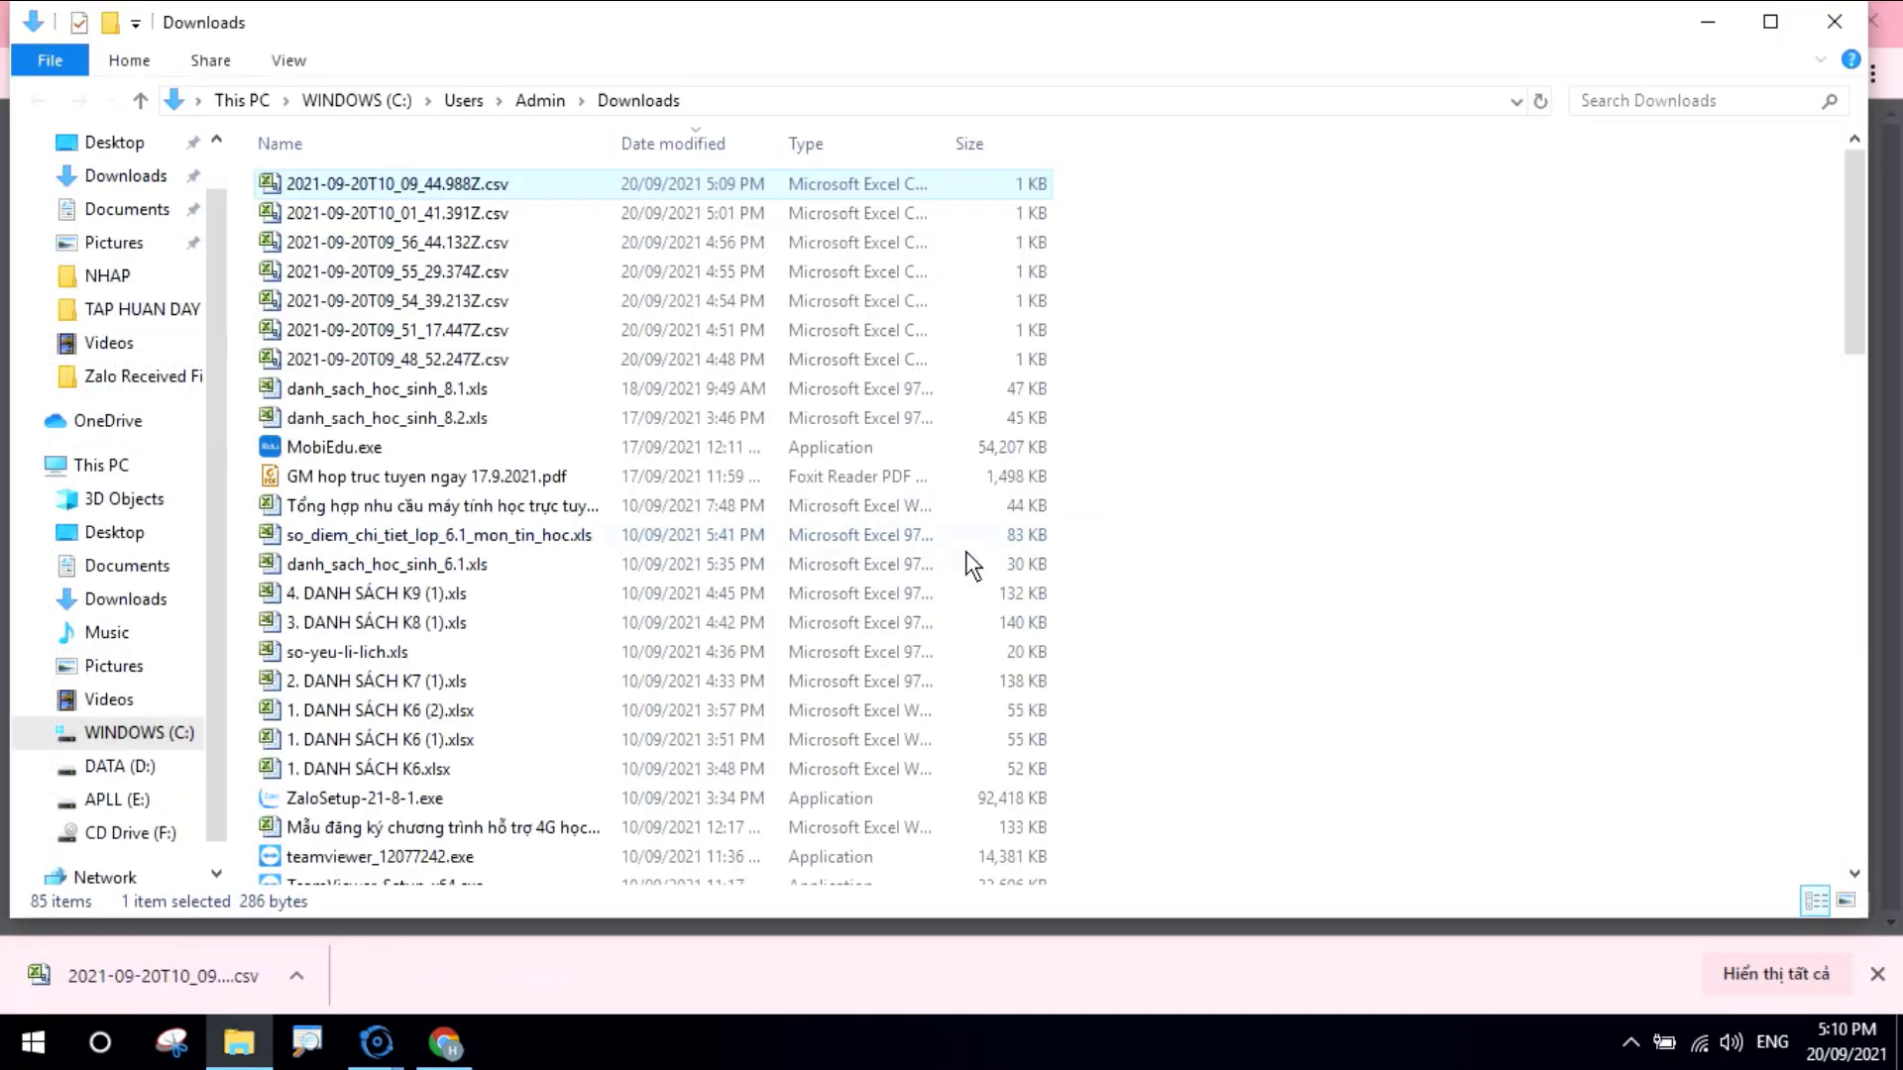
{"action": "left_click", "coordinate": [1847, 24]}
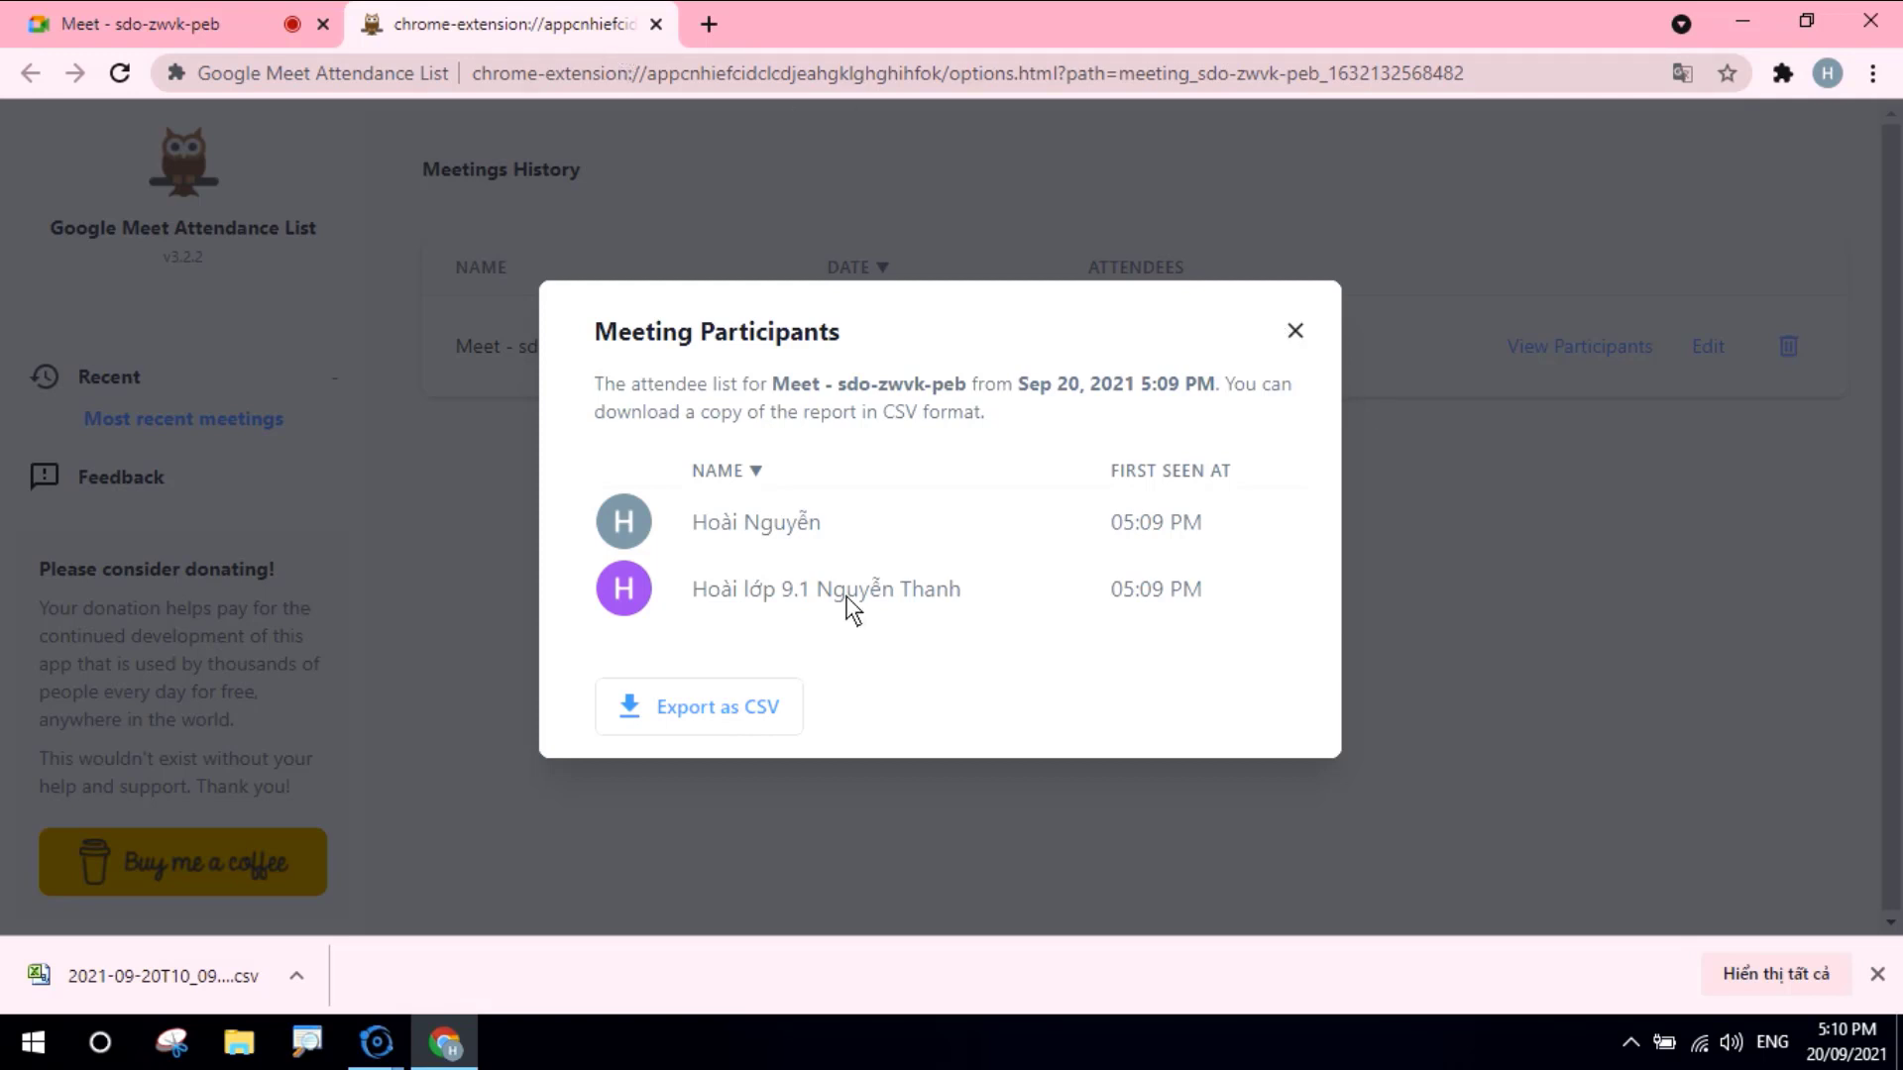
{"action": "left_click", "coordinate": [1295, 331]}
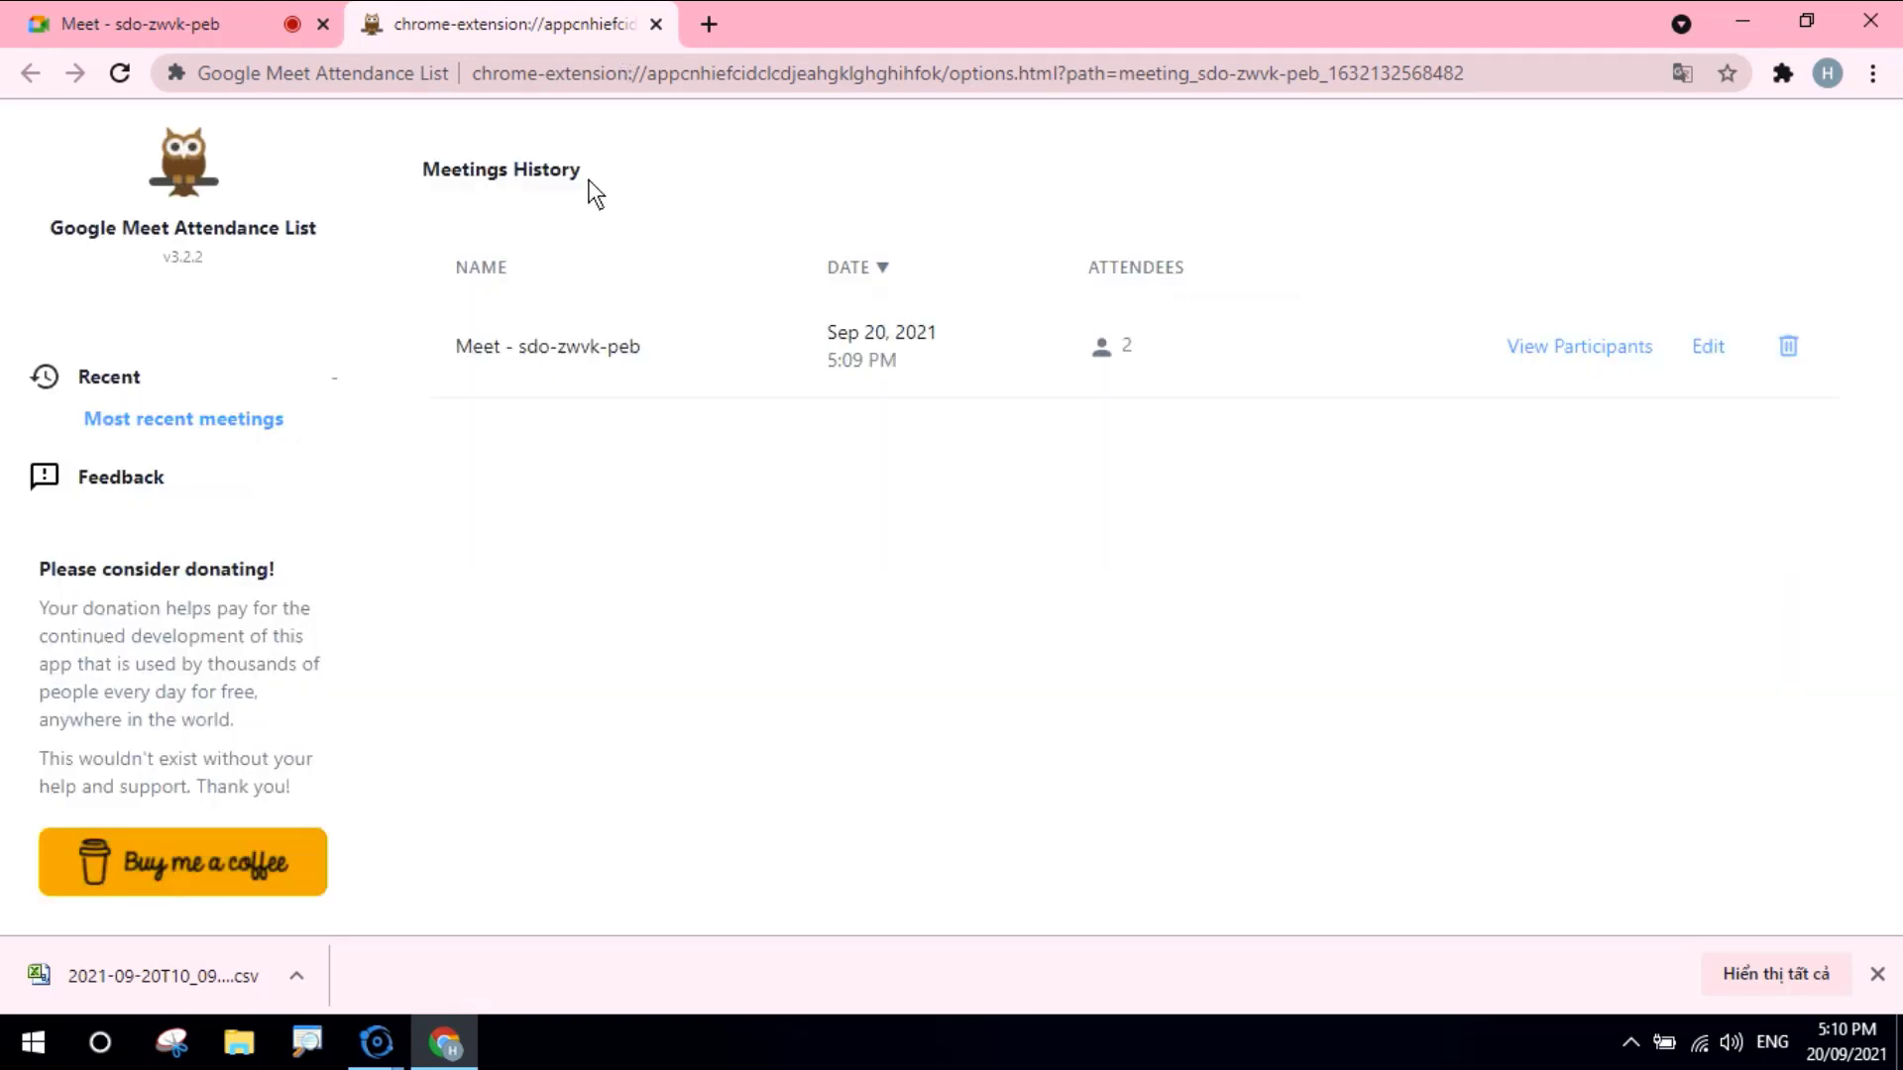
Return to the ongoing meeting and end the video call for everyone
{"action": "left_click", "coordinate": [127, 22]}
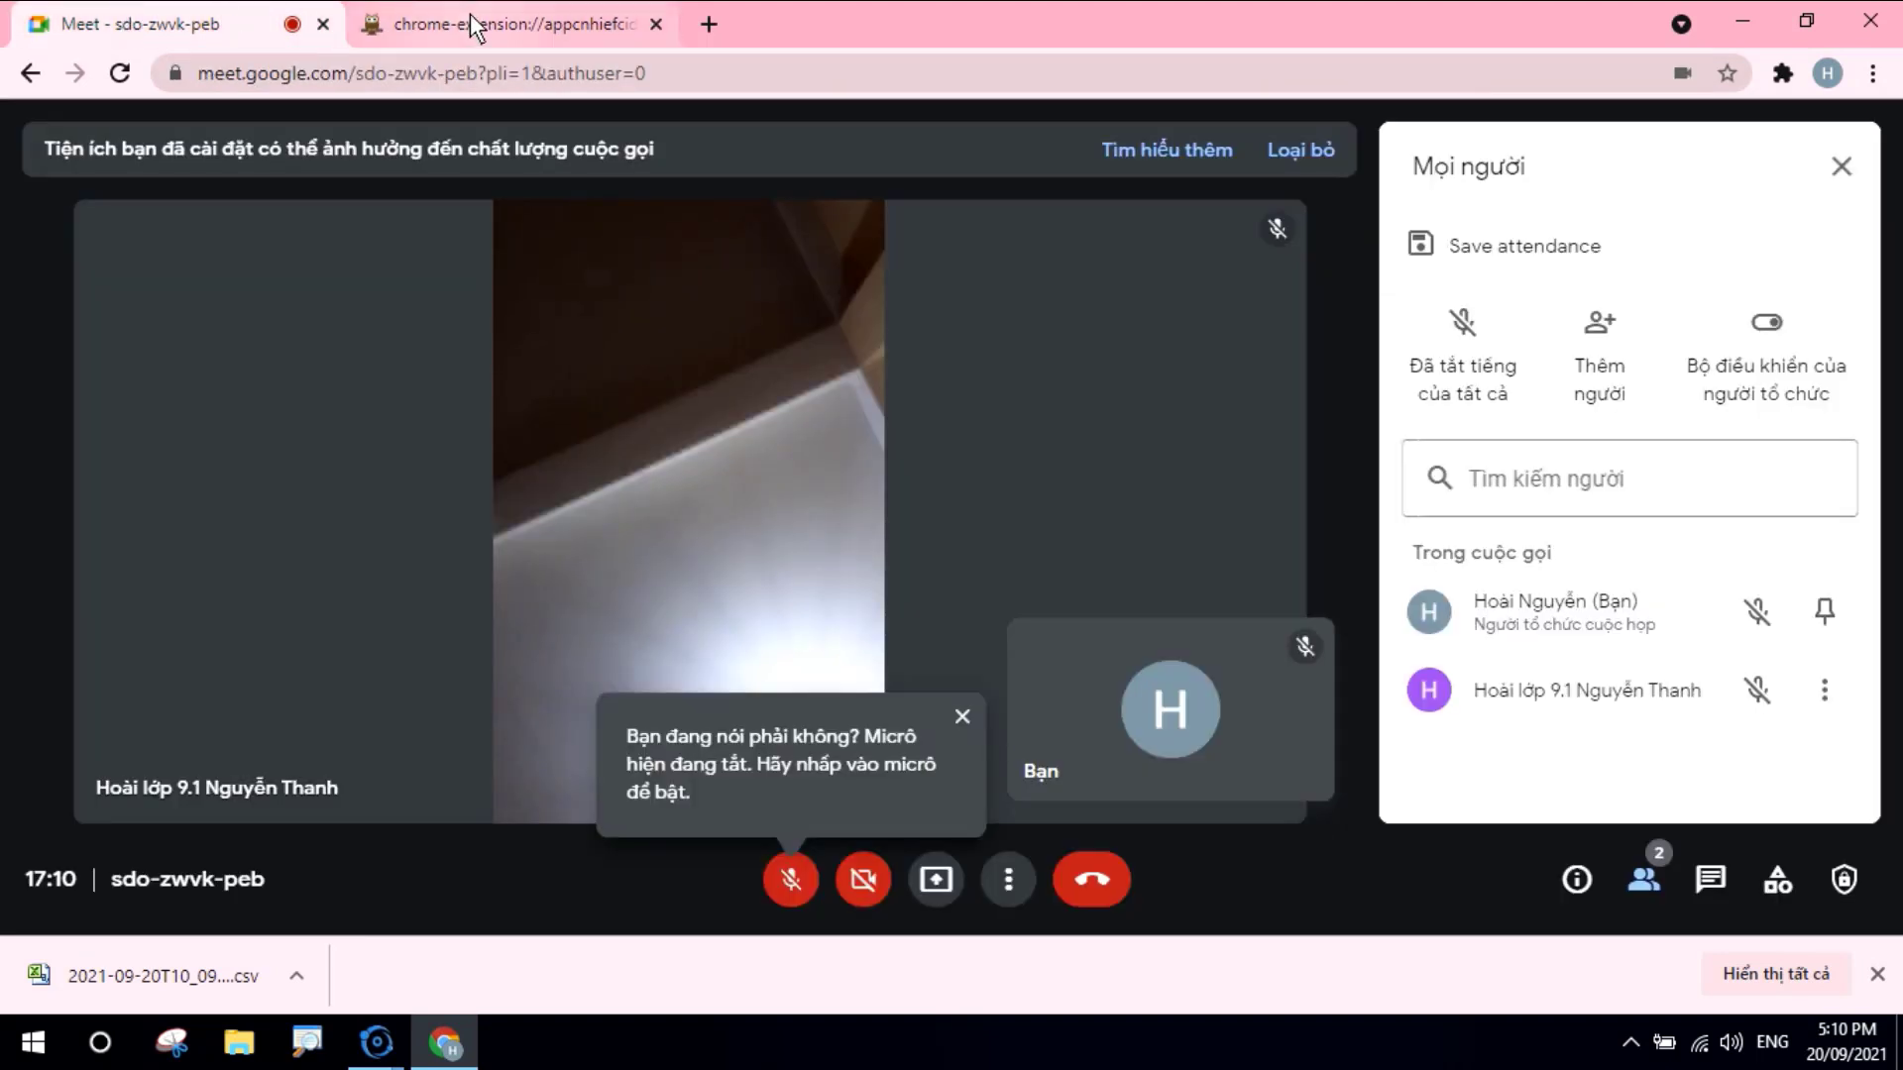
{"action": "left_click", "coordinate": [461, 22]}
{"action": "left_click", "coordinate": [173, 22]}
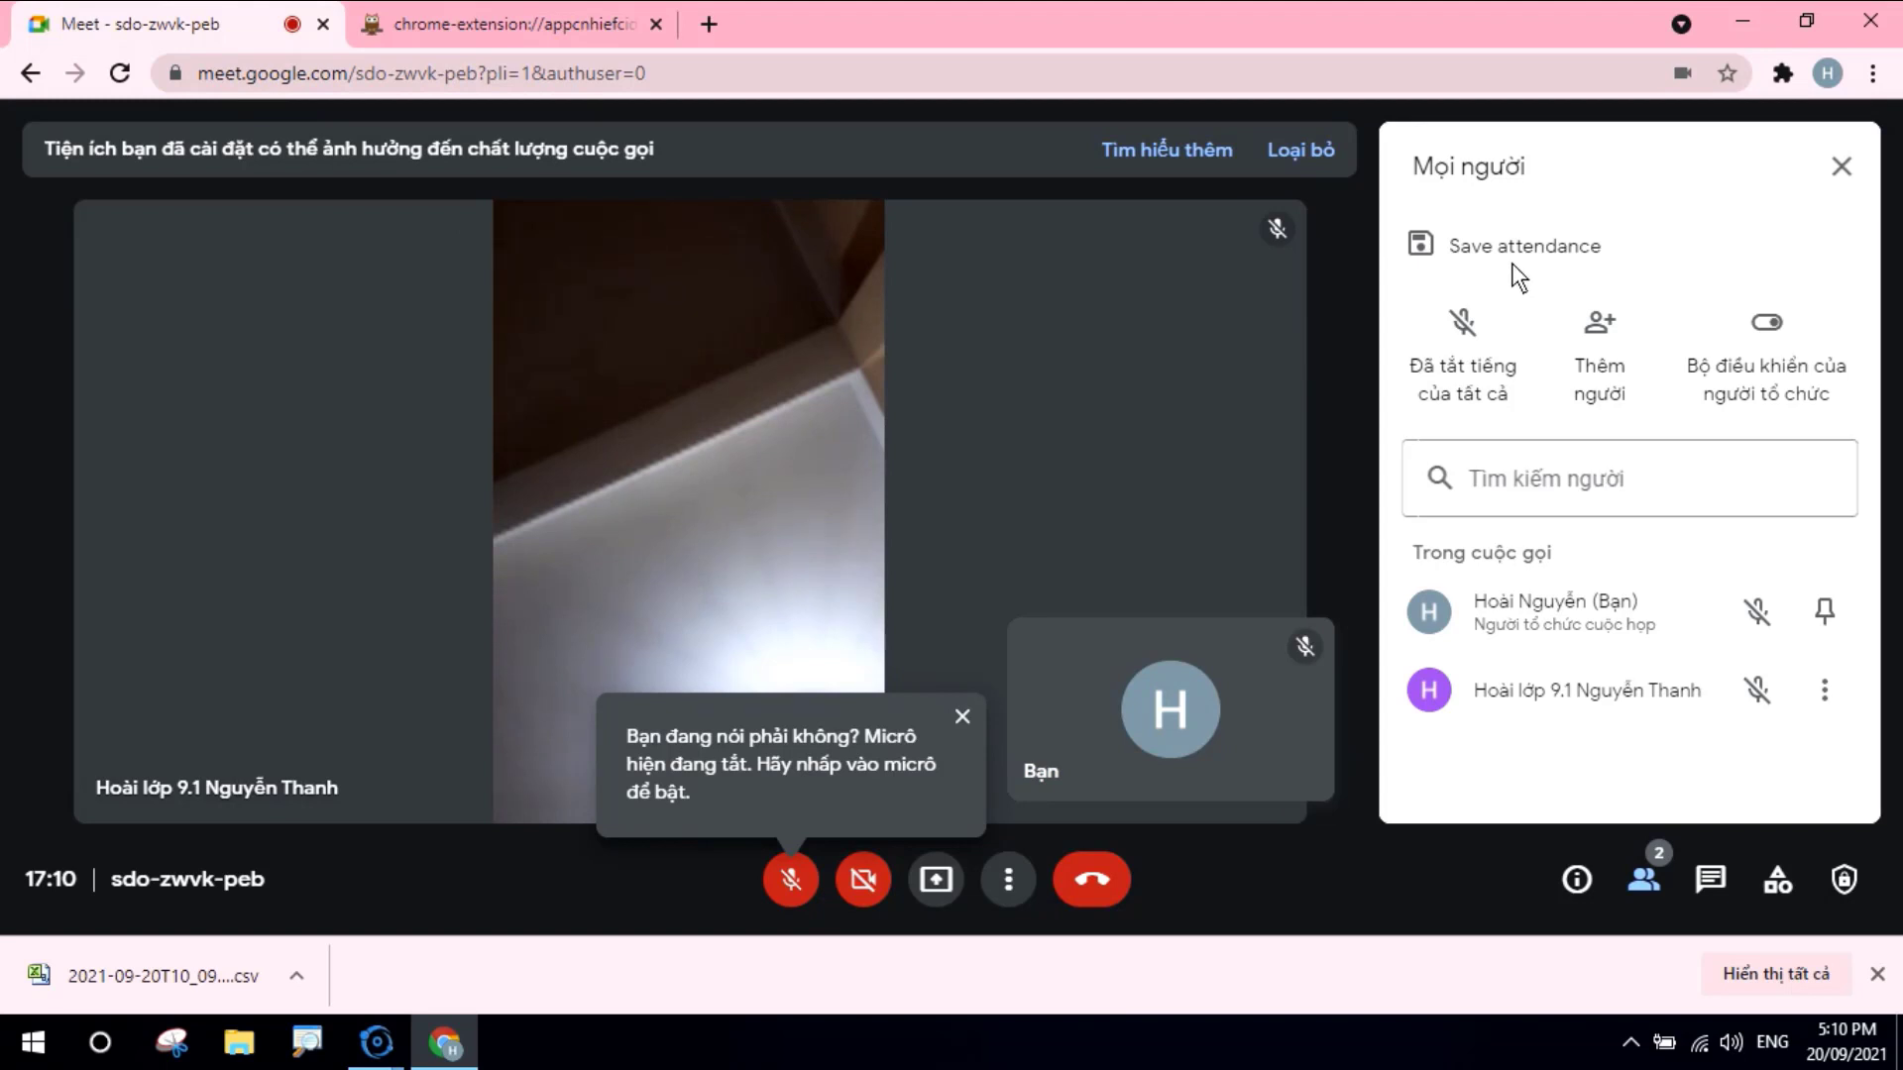
{"action": "left_click", "coordinate": [1090, 879]}
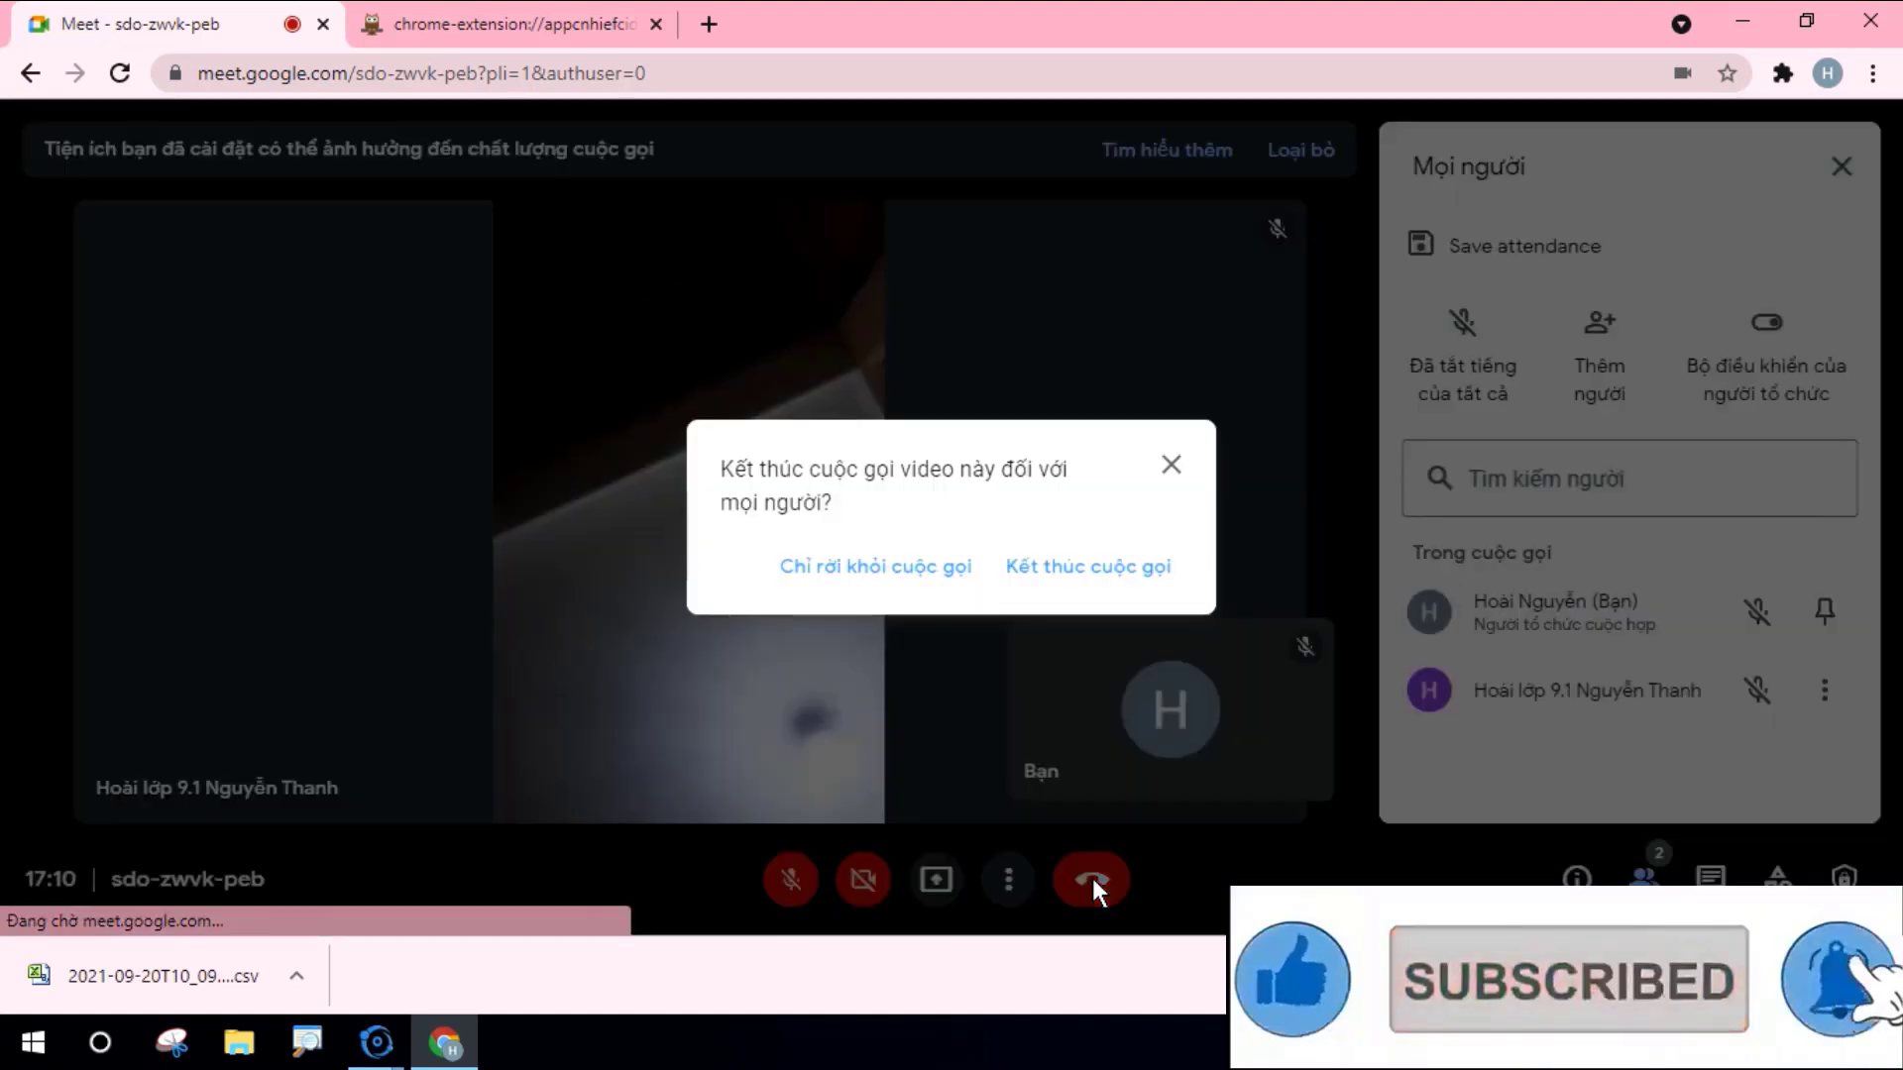
{"action": "left_click", "coordinate": [1088, 567]}
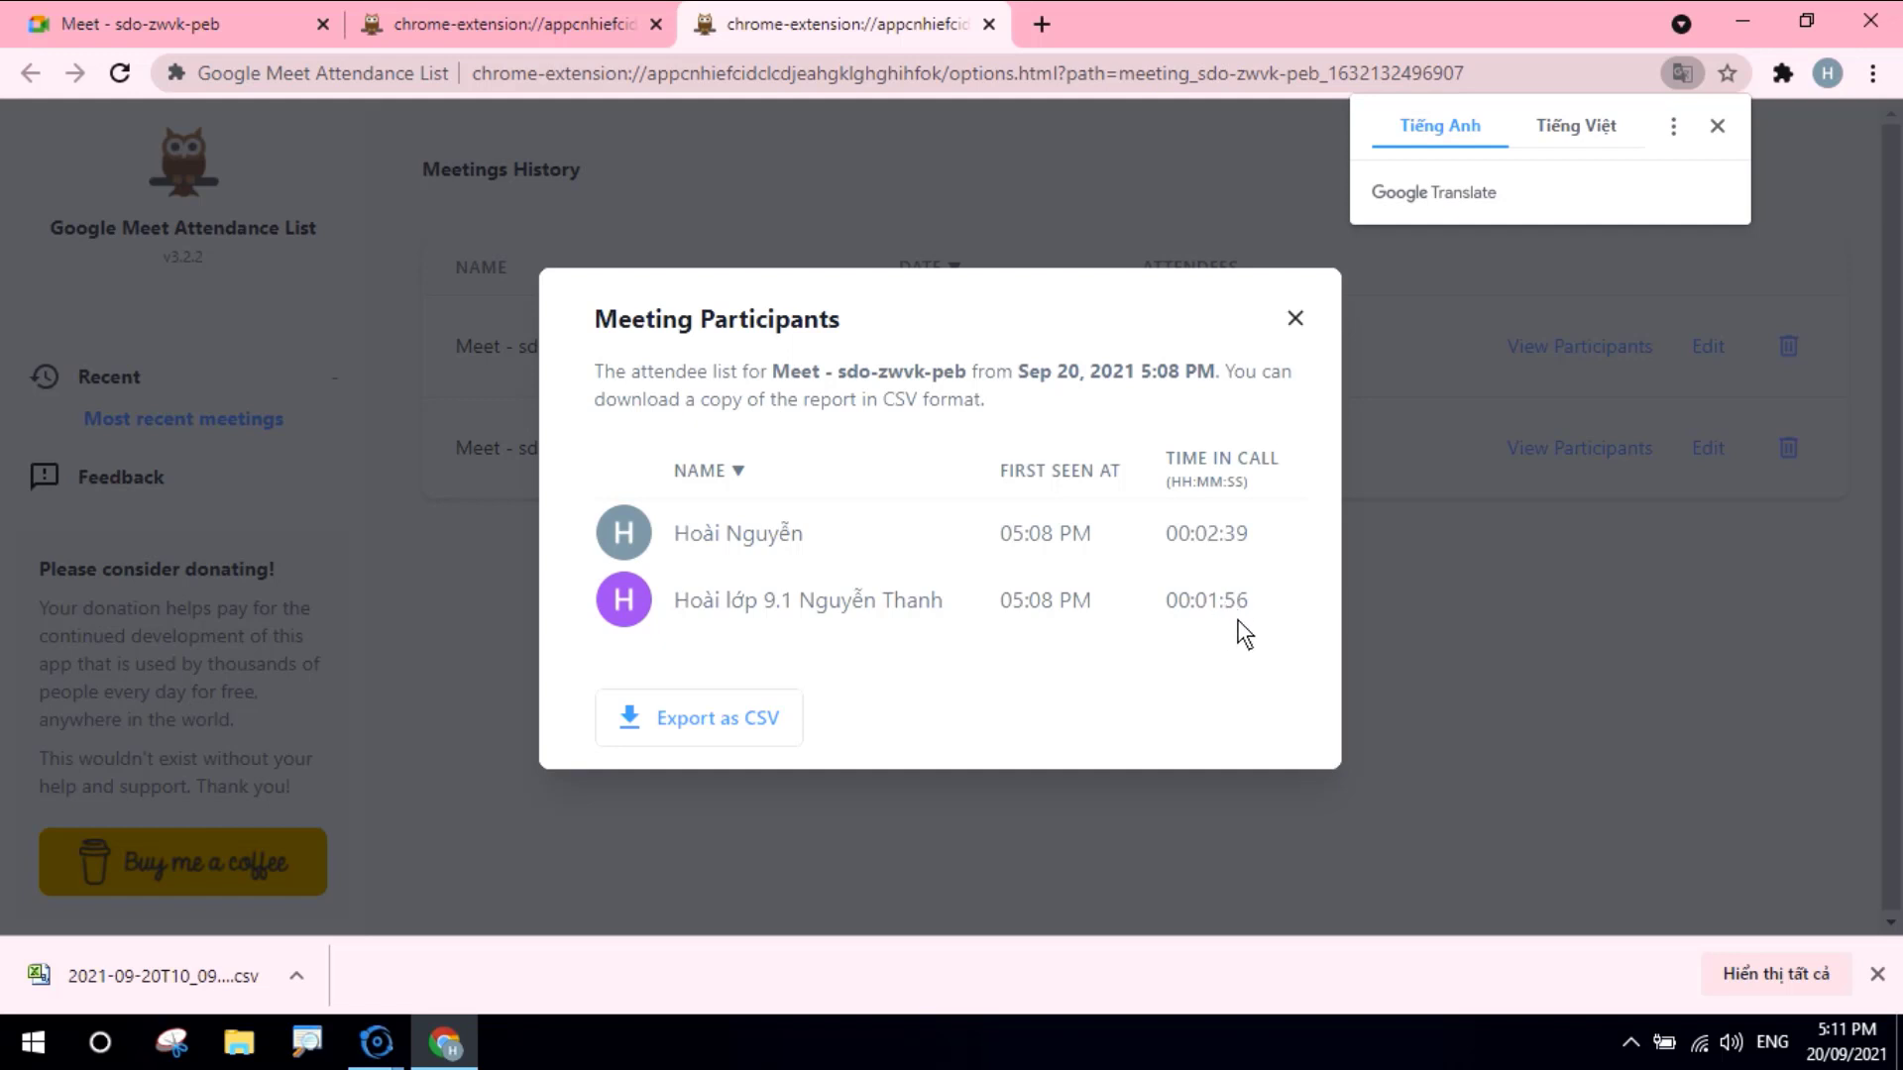
Export the ended meeting's participant list with time in call as CSV and show the file in its folder
{"action": "left_click", "coordinate": [700, 717]}
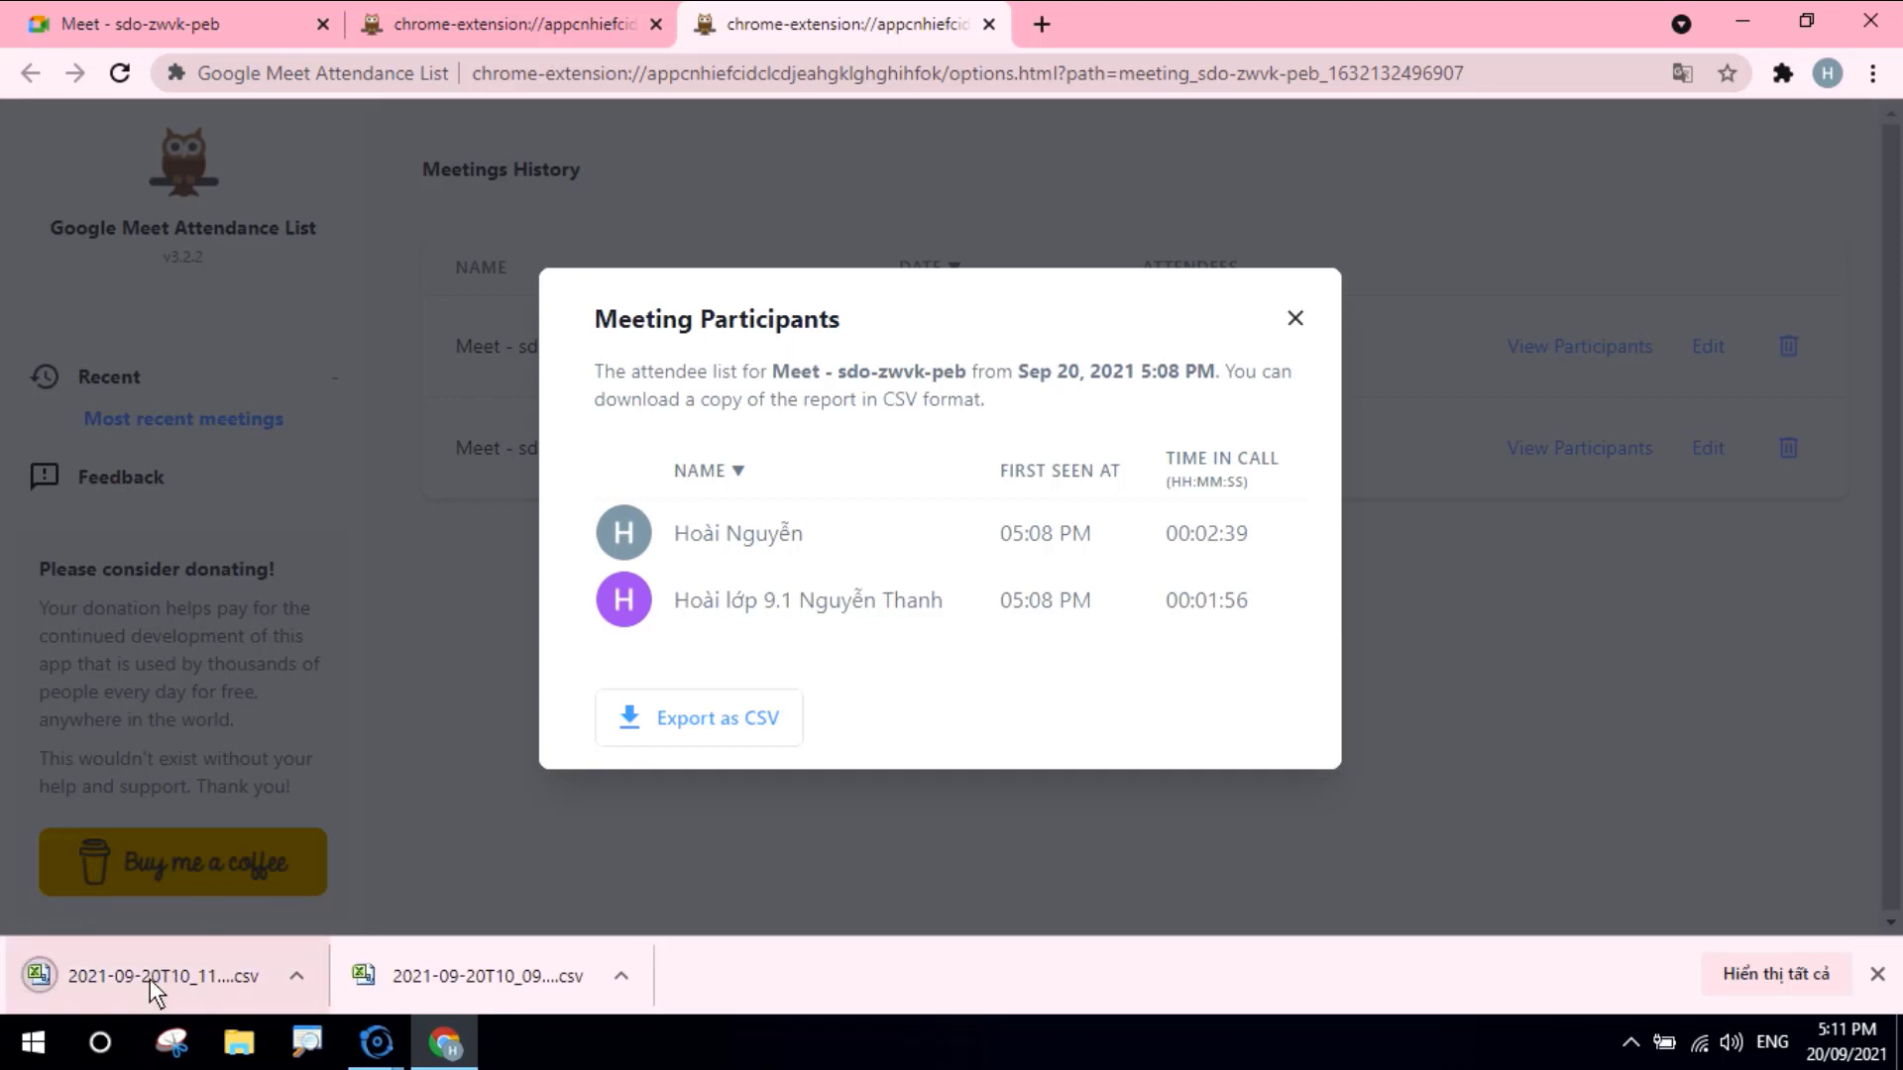
{"action": "left_click", "coordinate": [295, 975]}
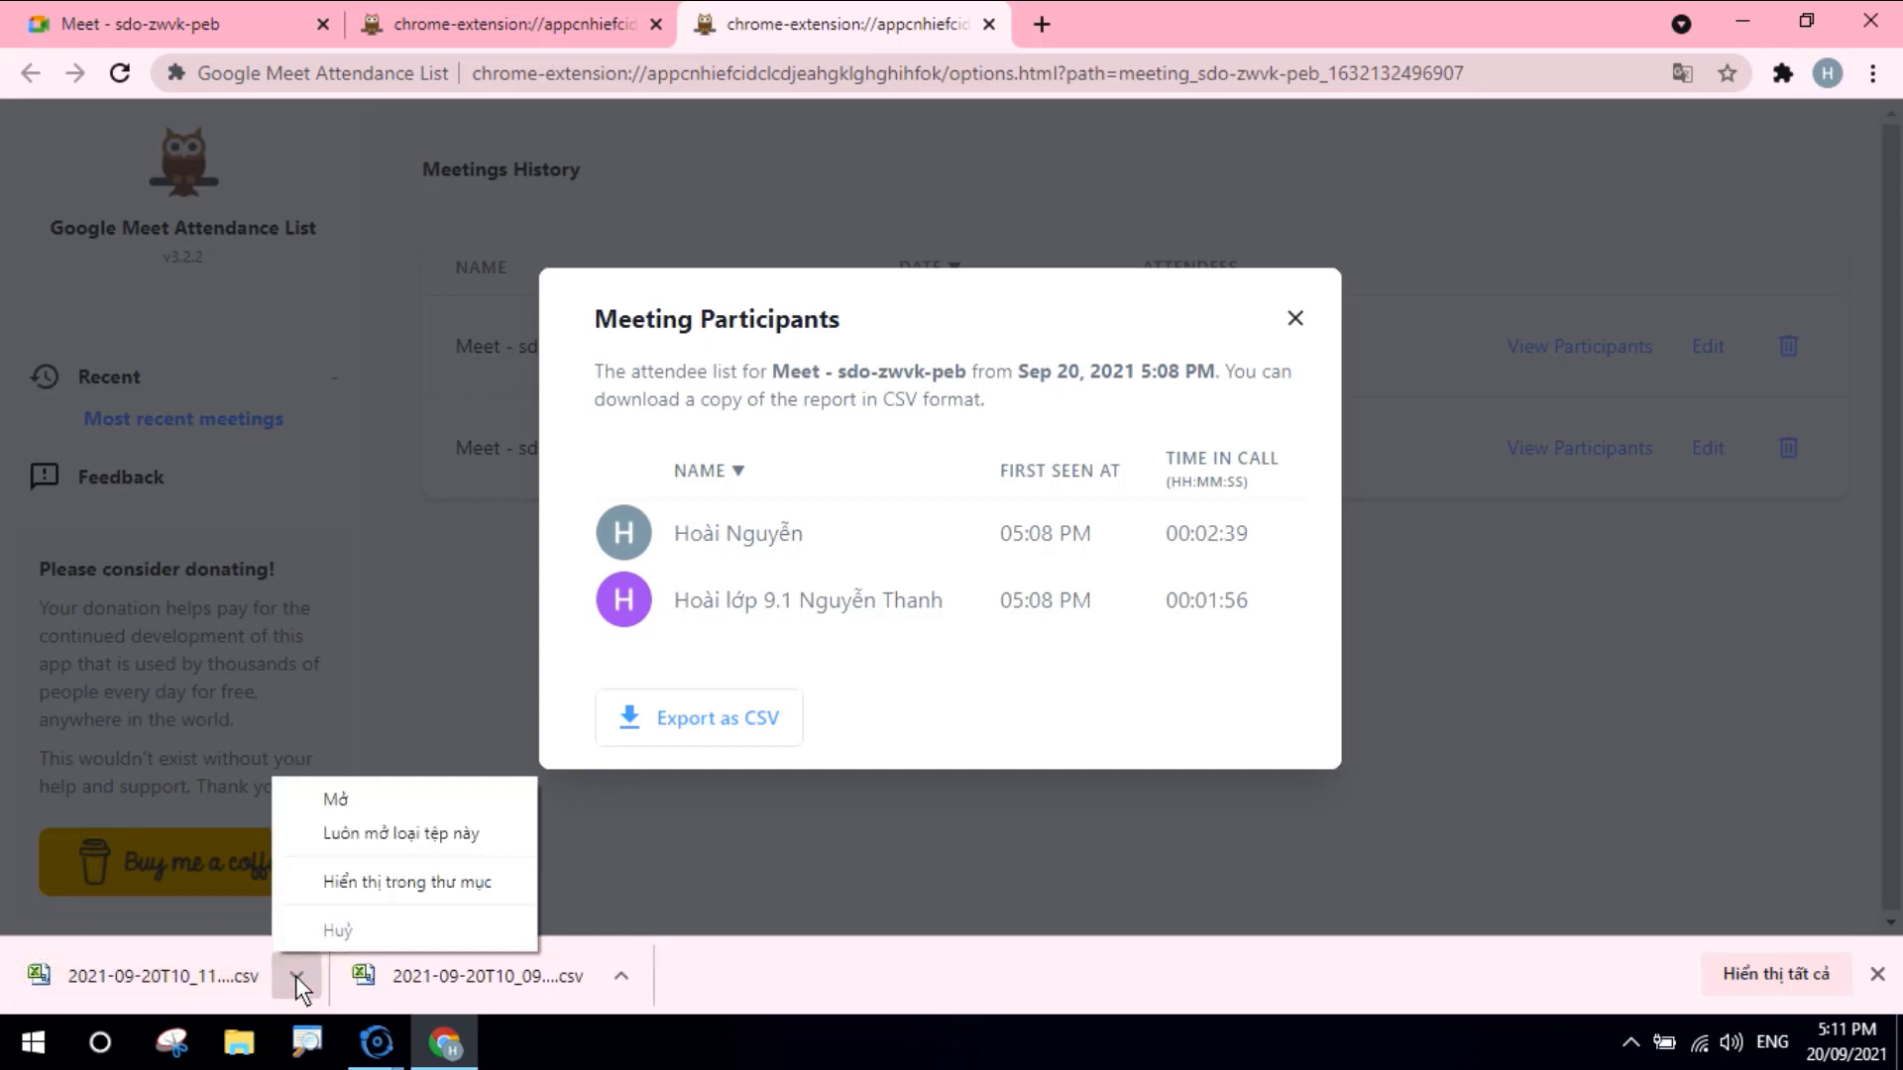
{"action": "left_click", "coordinate": [401, 881]}
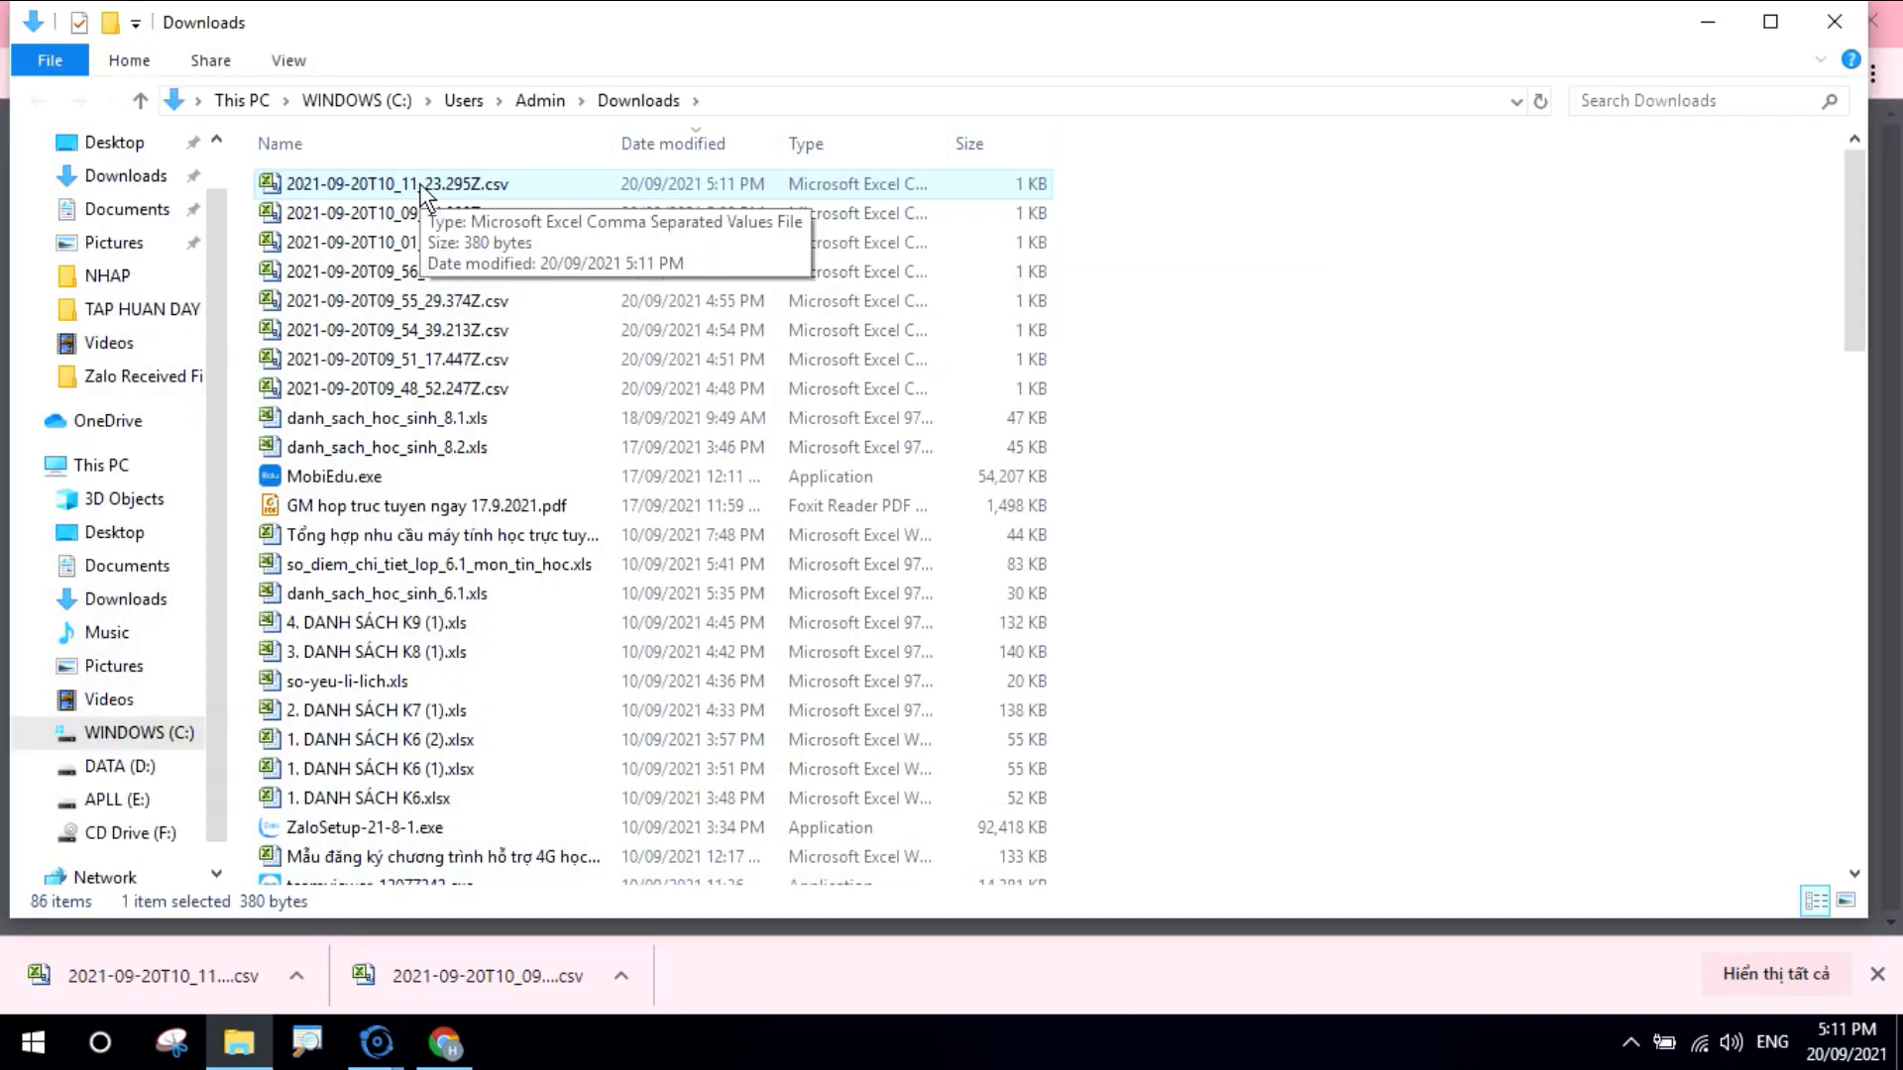
Open the exported file 2021-09-20T10_11_23.295Z.csv and widen columns A, B and C to fit their contents
{"action": "double_click", "coordinate": [419, 187]}
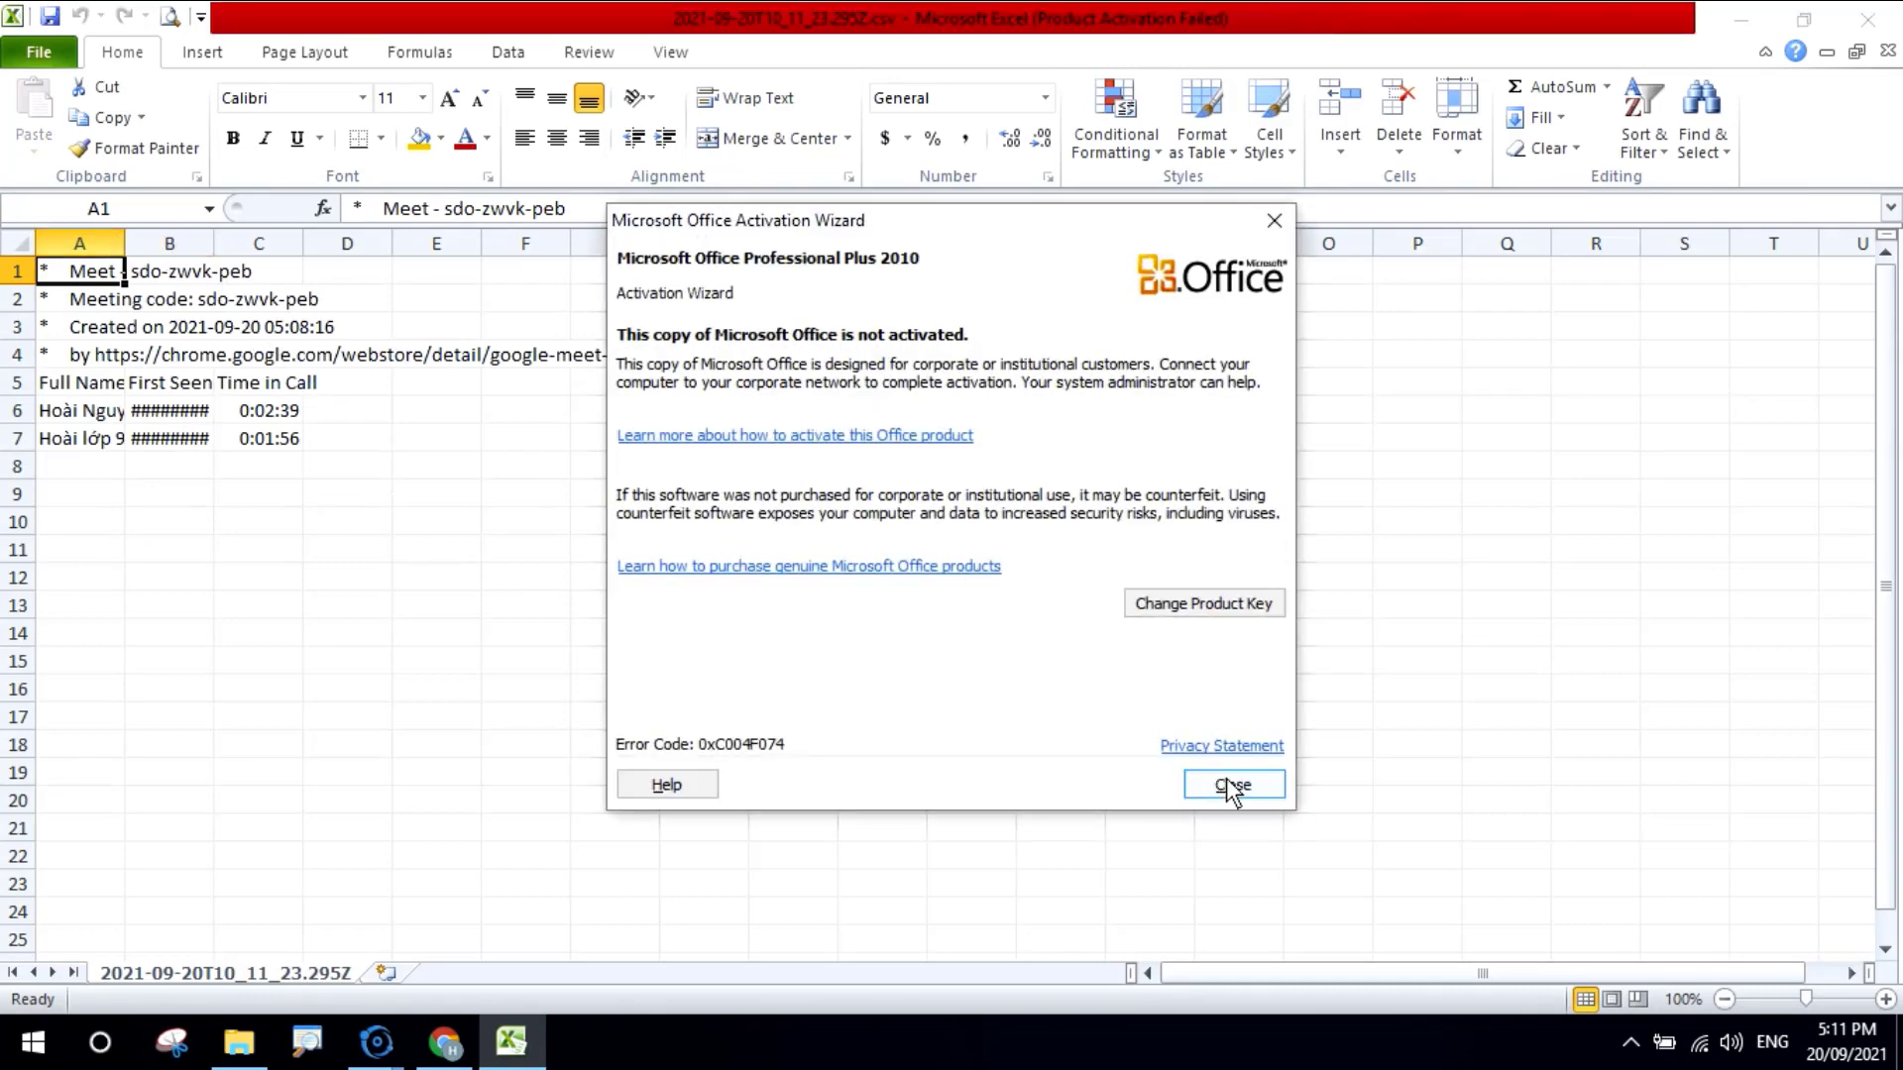
{"action": "left_click", "coordinate": [1229, 782]}
{"action": "left_click_drag", "start_coordinate": [125, 243], "coordinate": [307, 259]}
{"action": "left_click_drag", "start_coordinate": [482, 250], "coordinate": [689, 260]}
{"action": "left_click_drag", "start_coordinate": [396, 247], "coordinate": [582, 260]}
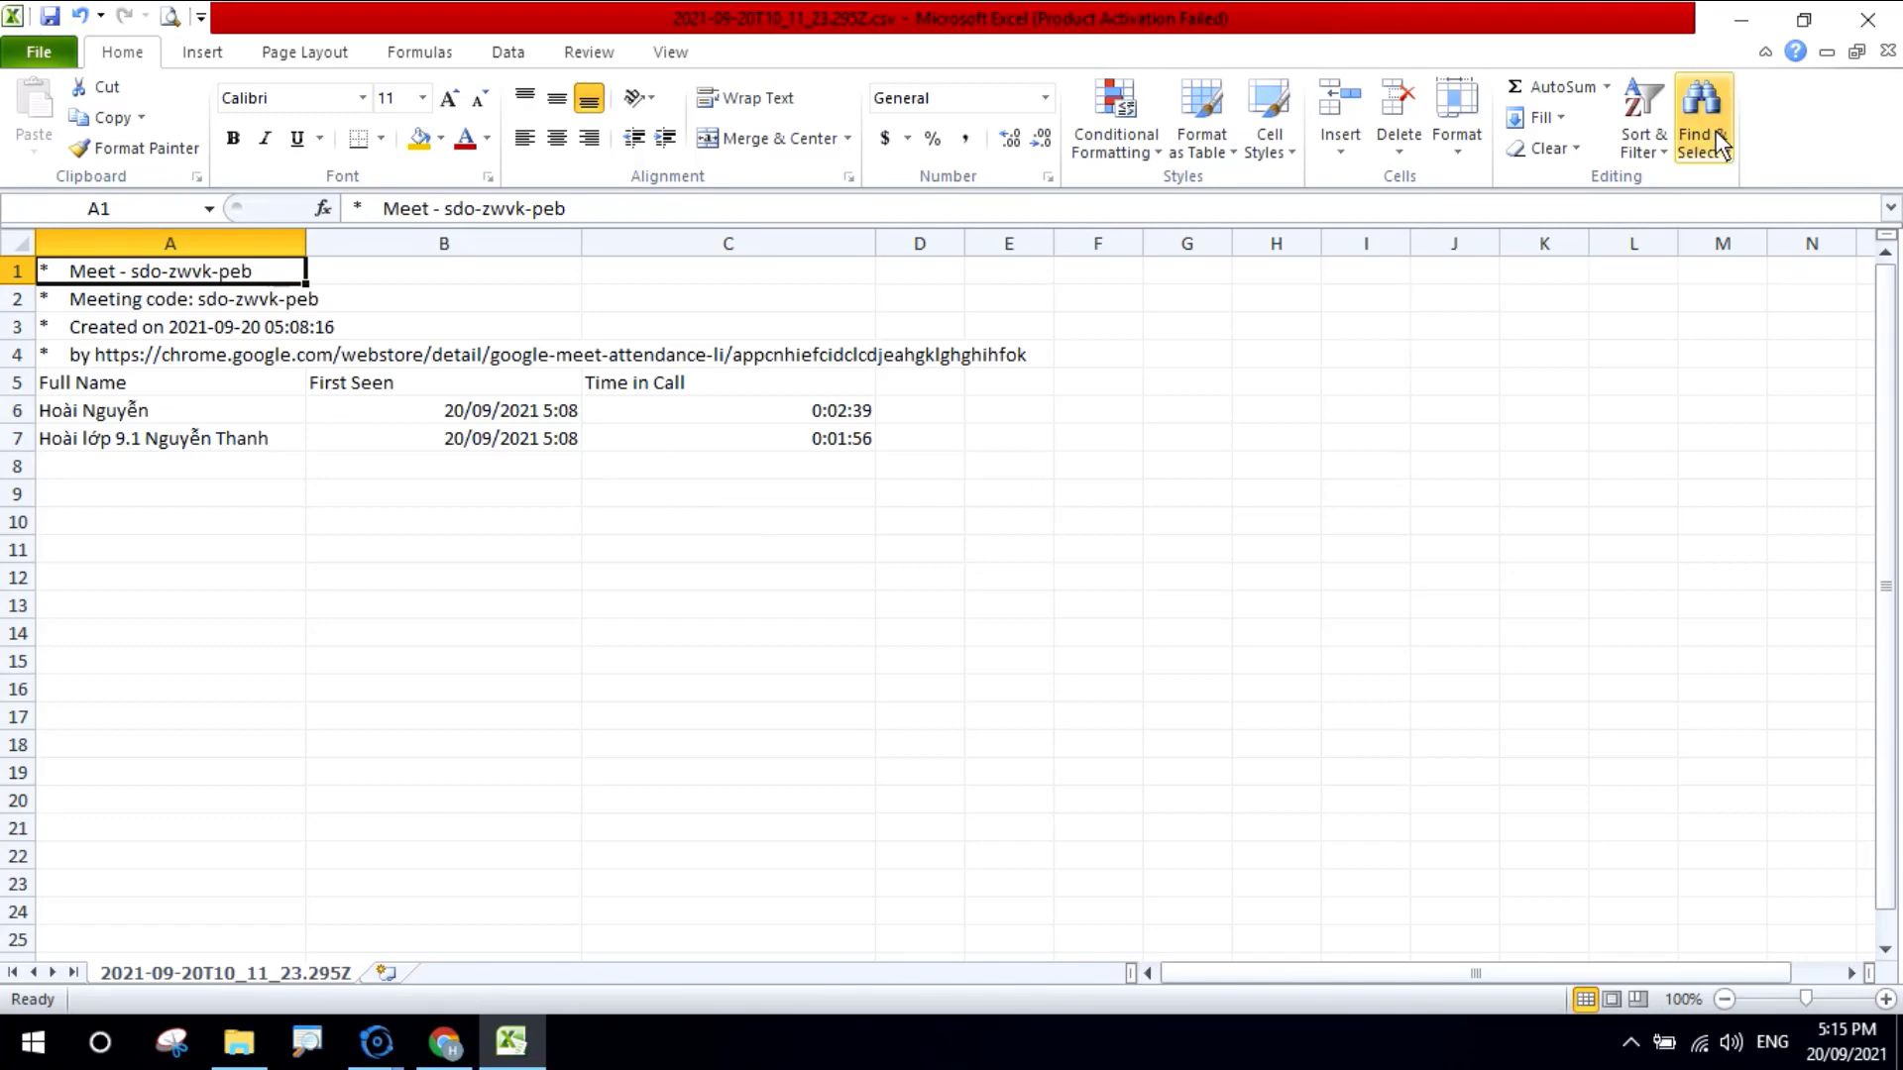
Minimize the attendance workbook and review the participants of the 5:09 PM meeting in the extension's Meetings History
{"action": "left_click", "coordinate": [1742, 19]}
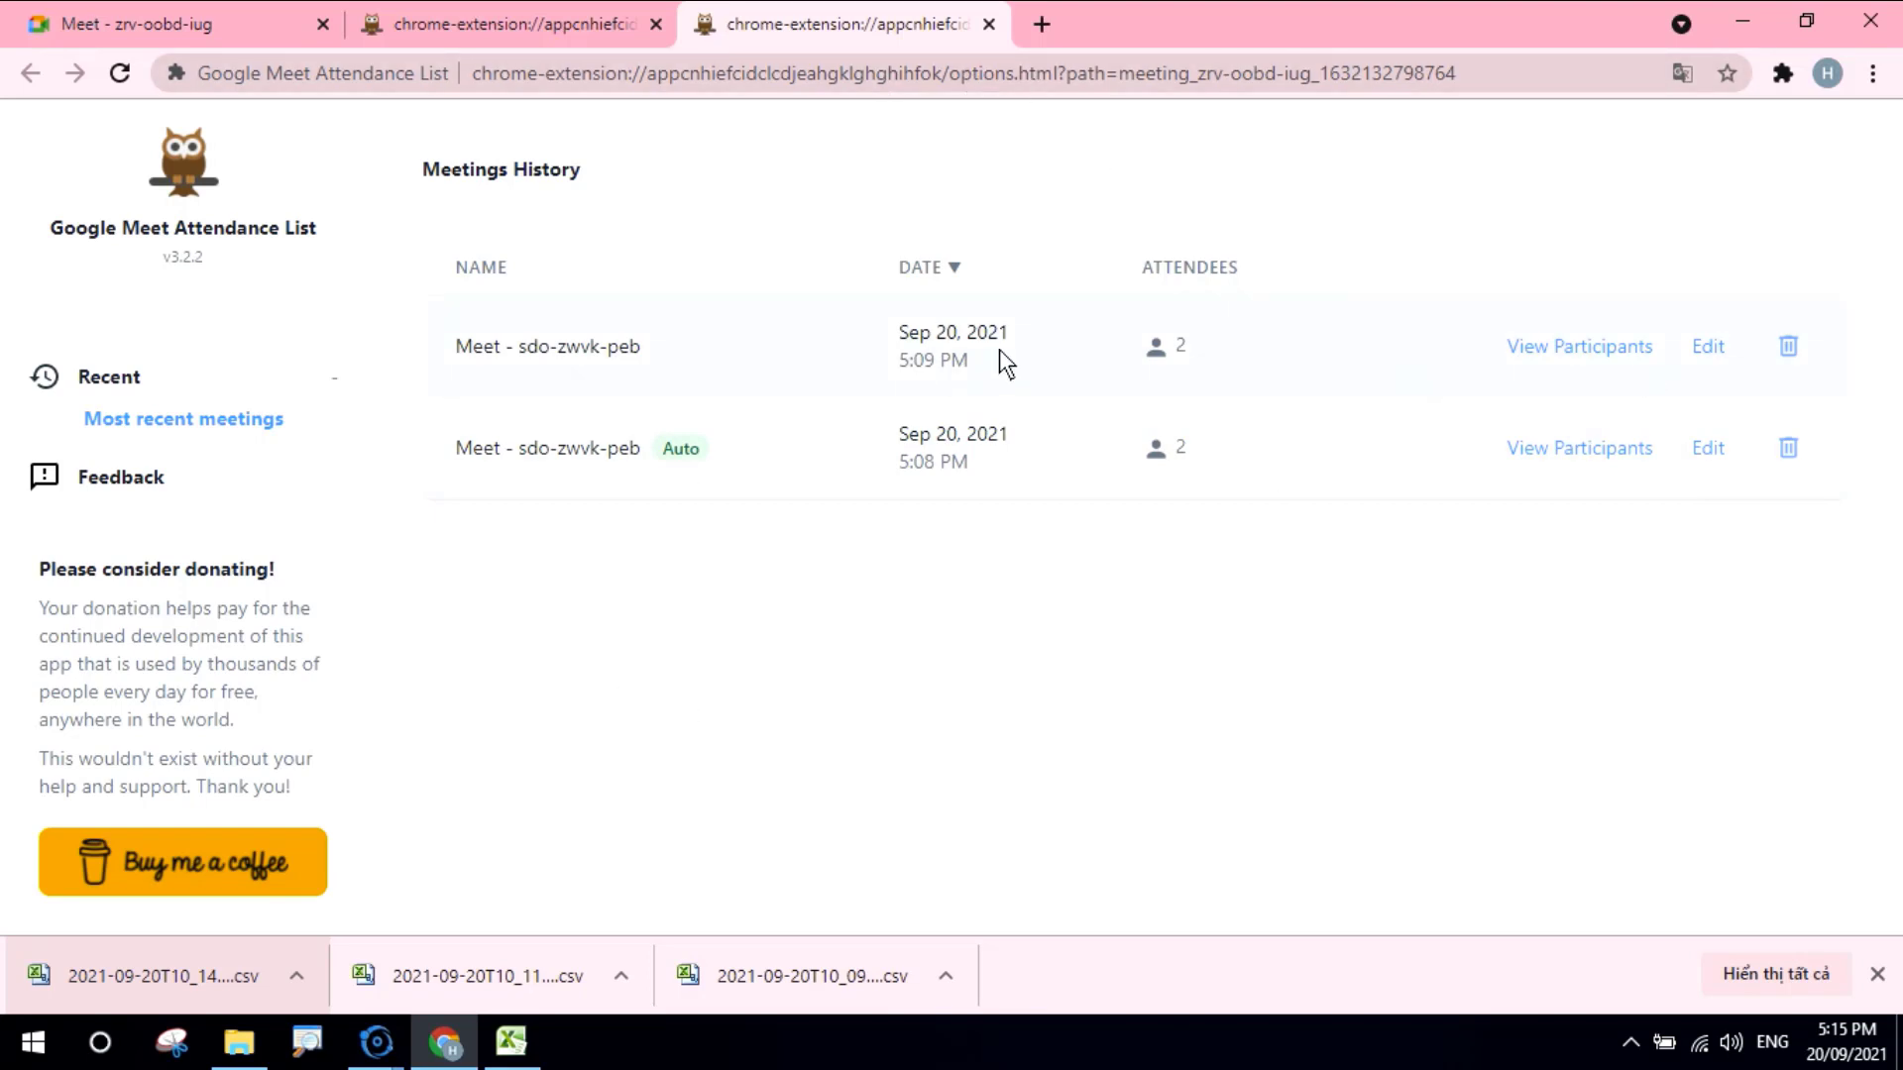
{"action": "left_click", "coordinate": [1584, 353]}
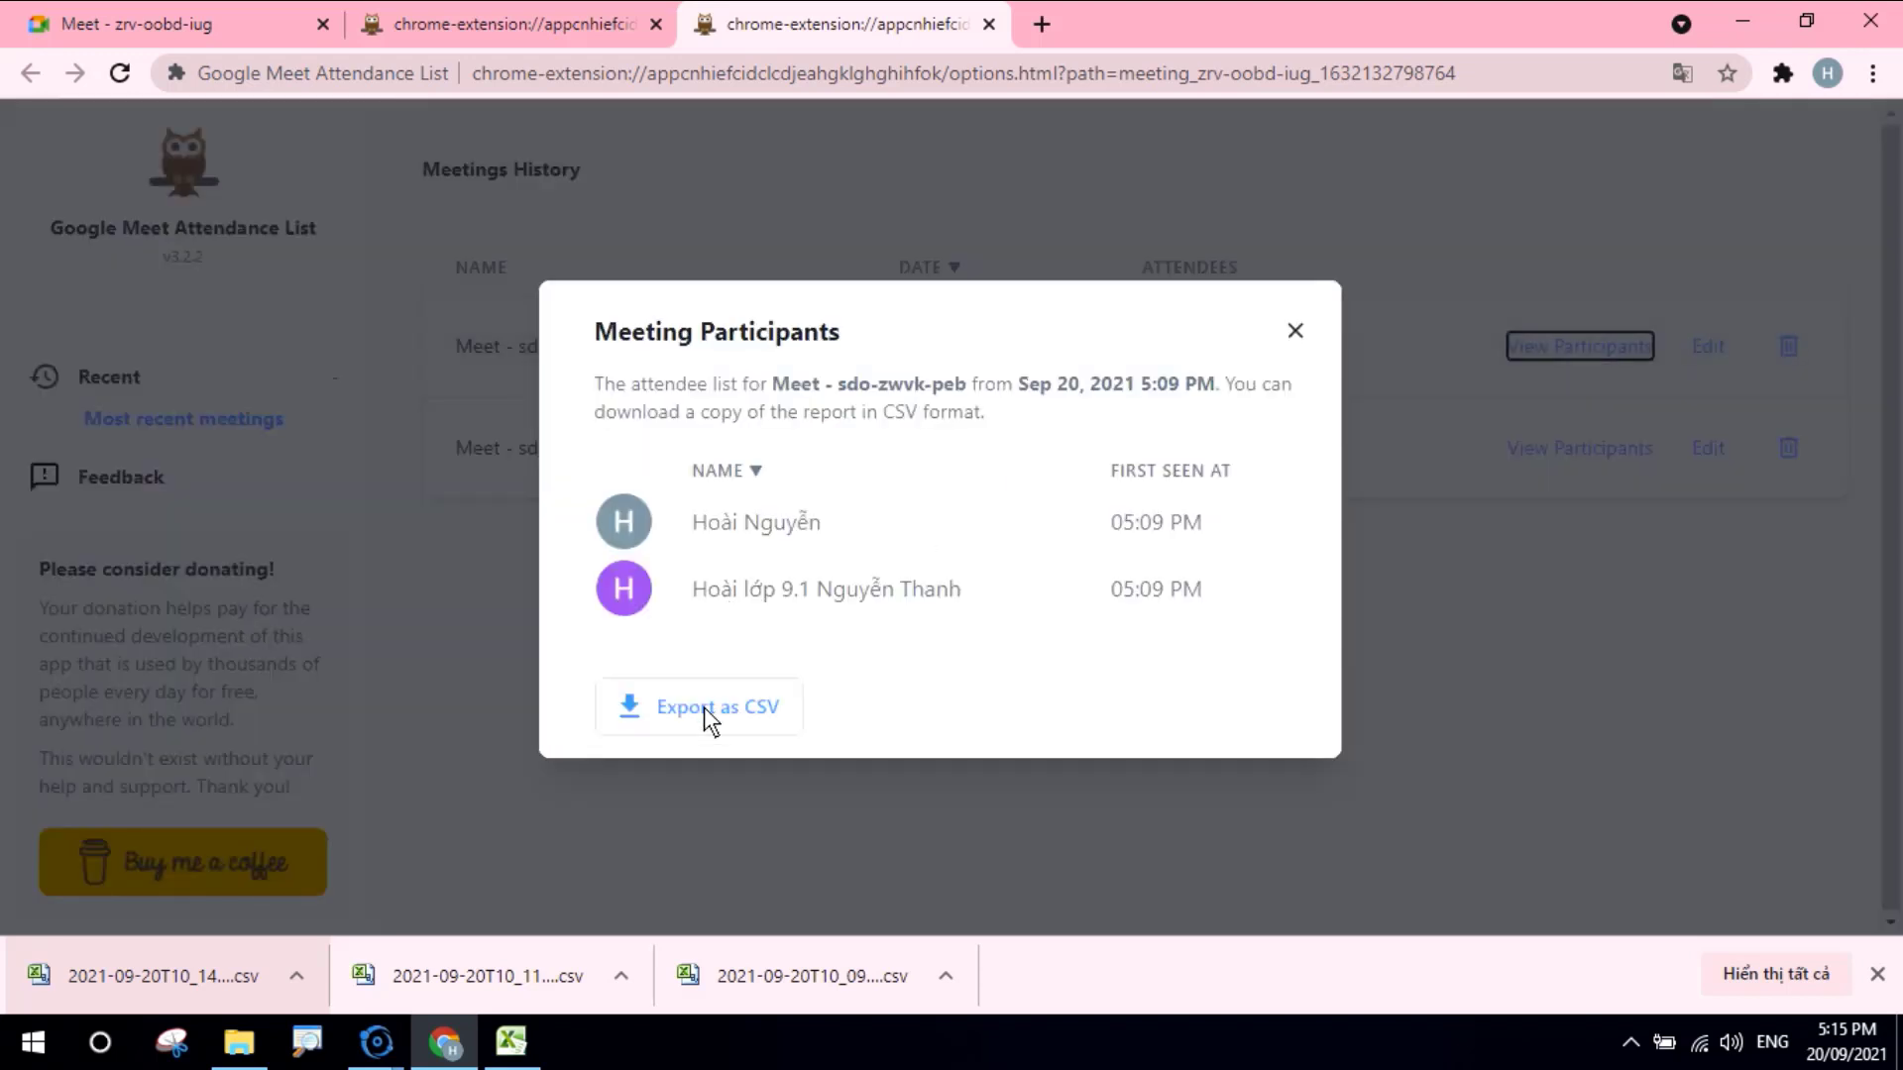
{"action": "left_click", "coordinate": [1295, 331]}
Close both attendance extension pages in the browser and switch back to the exported attendance workbook in Excel
{"action": "left_click", "coordinate": [656, 24]}
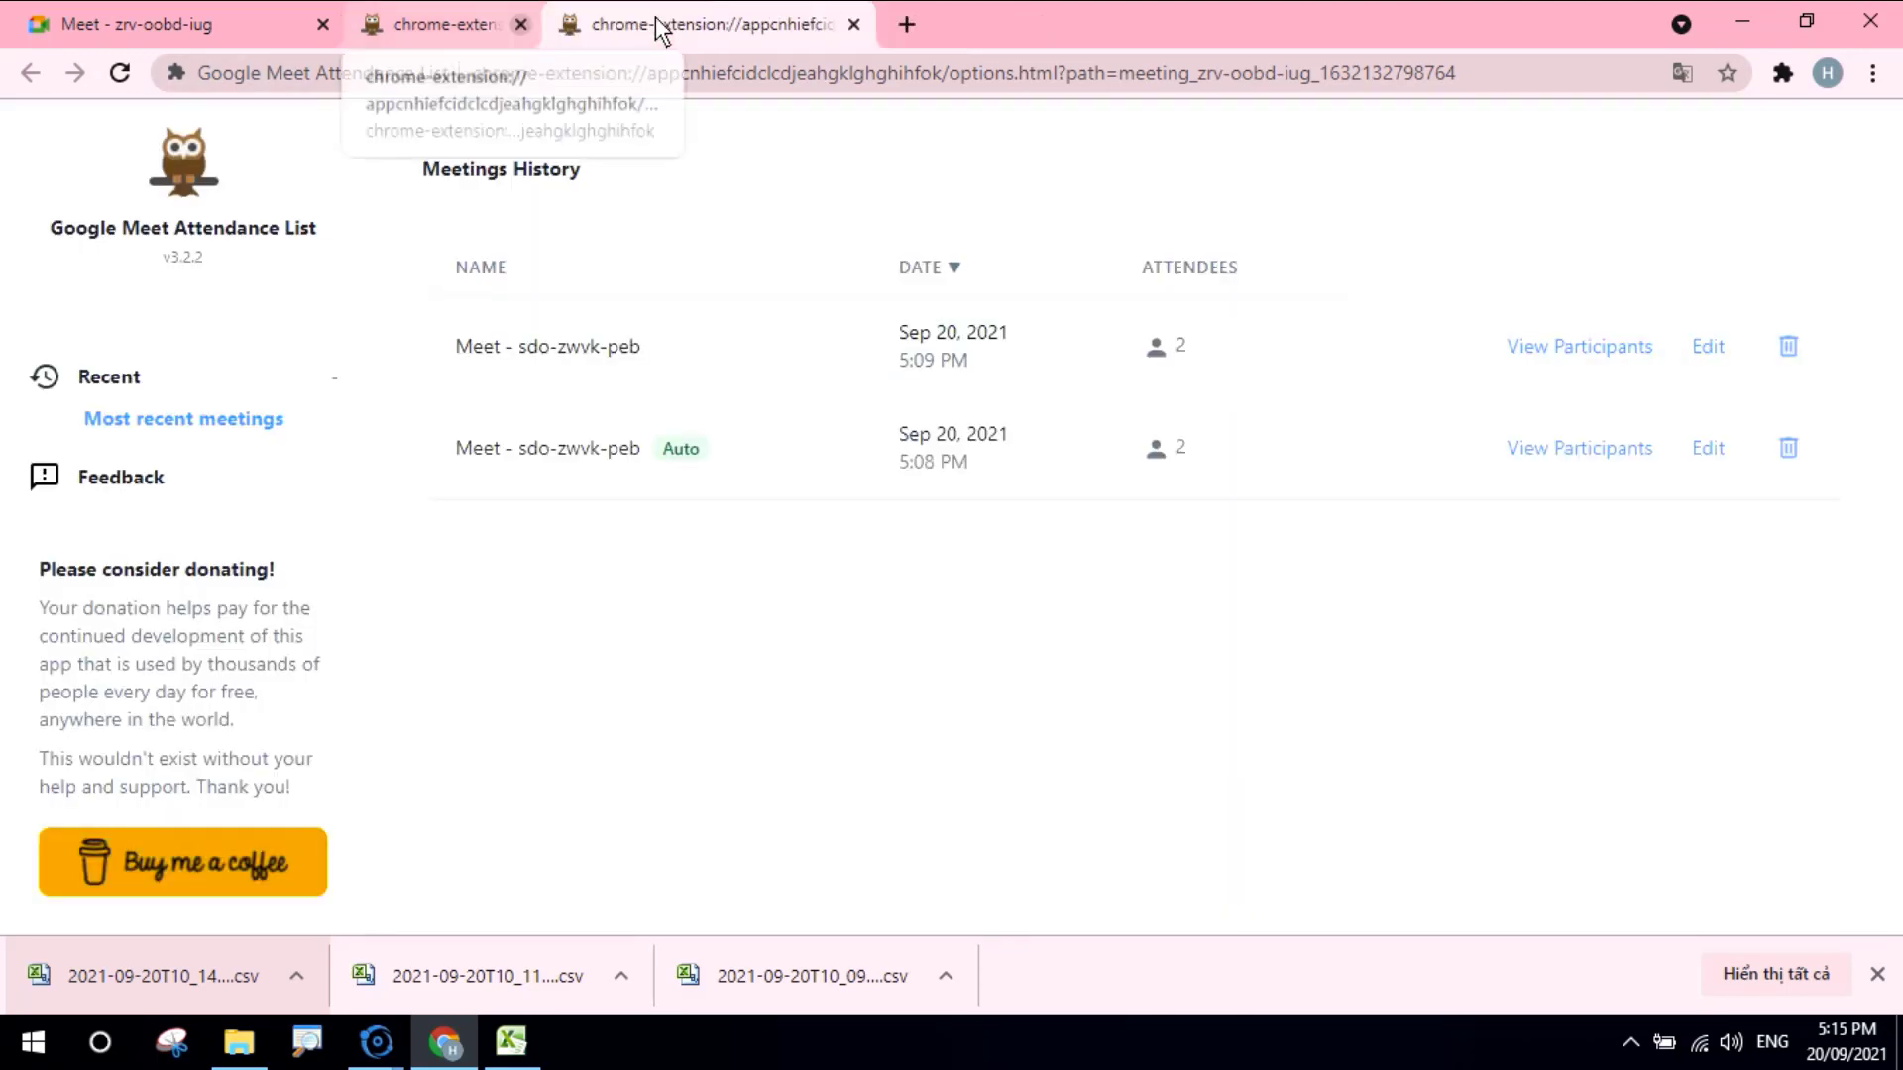
{"action": "left_click", "coordinate": [651, 24]}
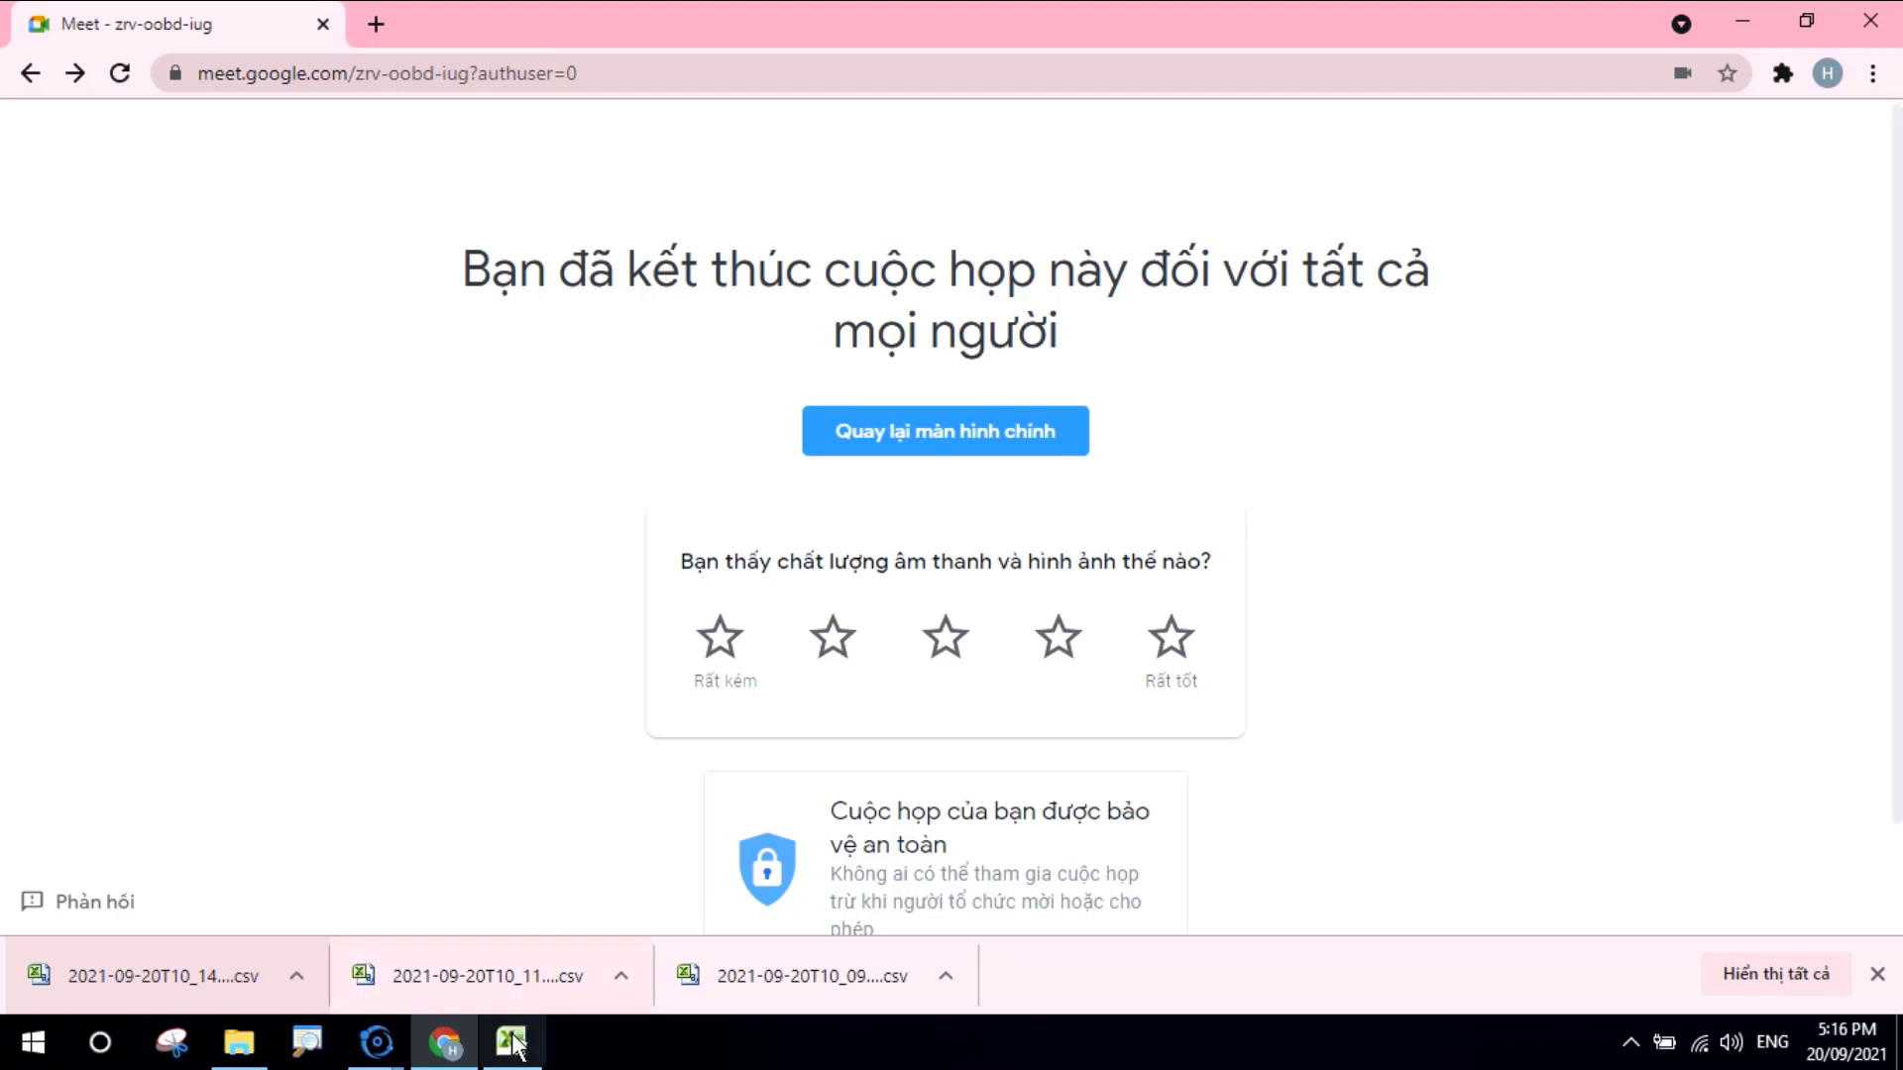
{"action": "mouse_move", "coordinate": [512, 1052]}
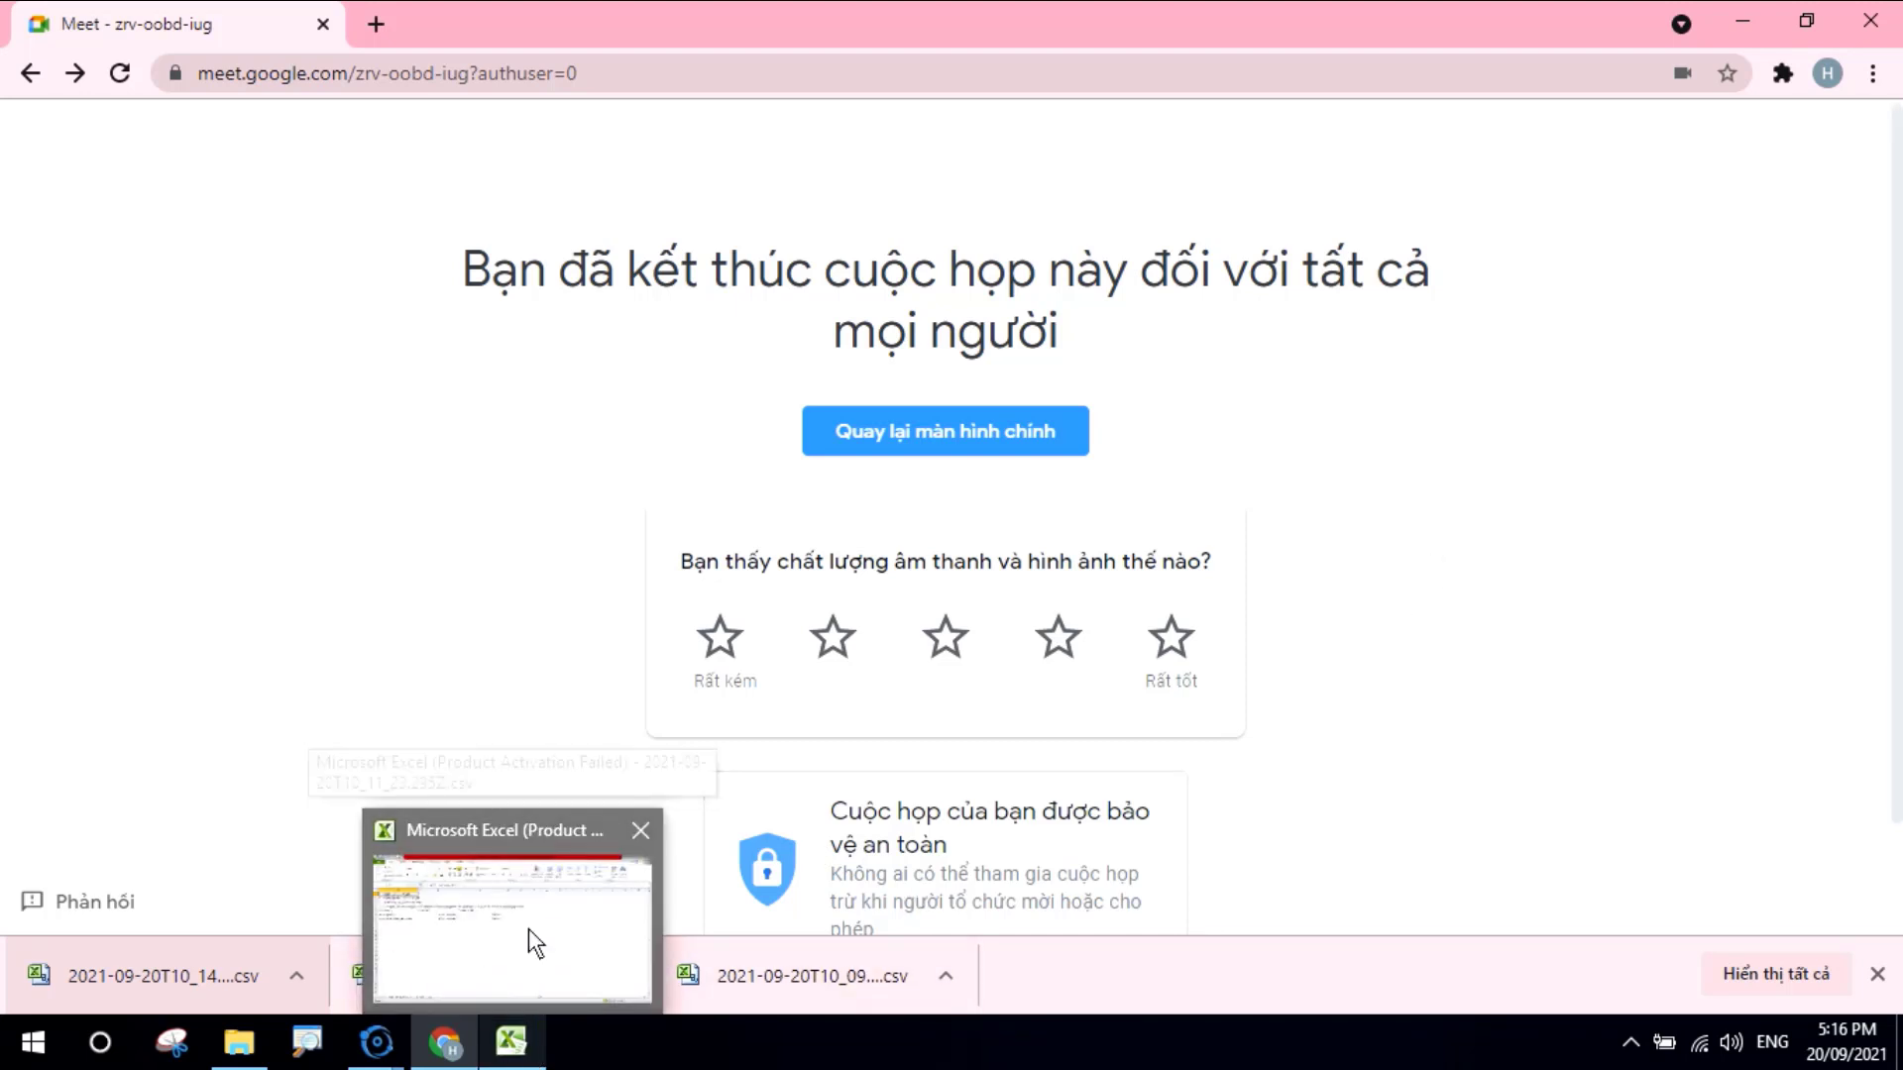
{"action": "left_click", "coordinate": [527, 930]}
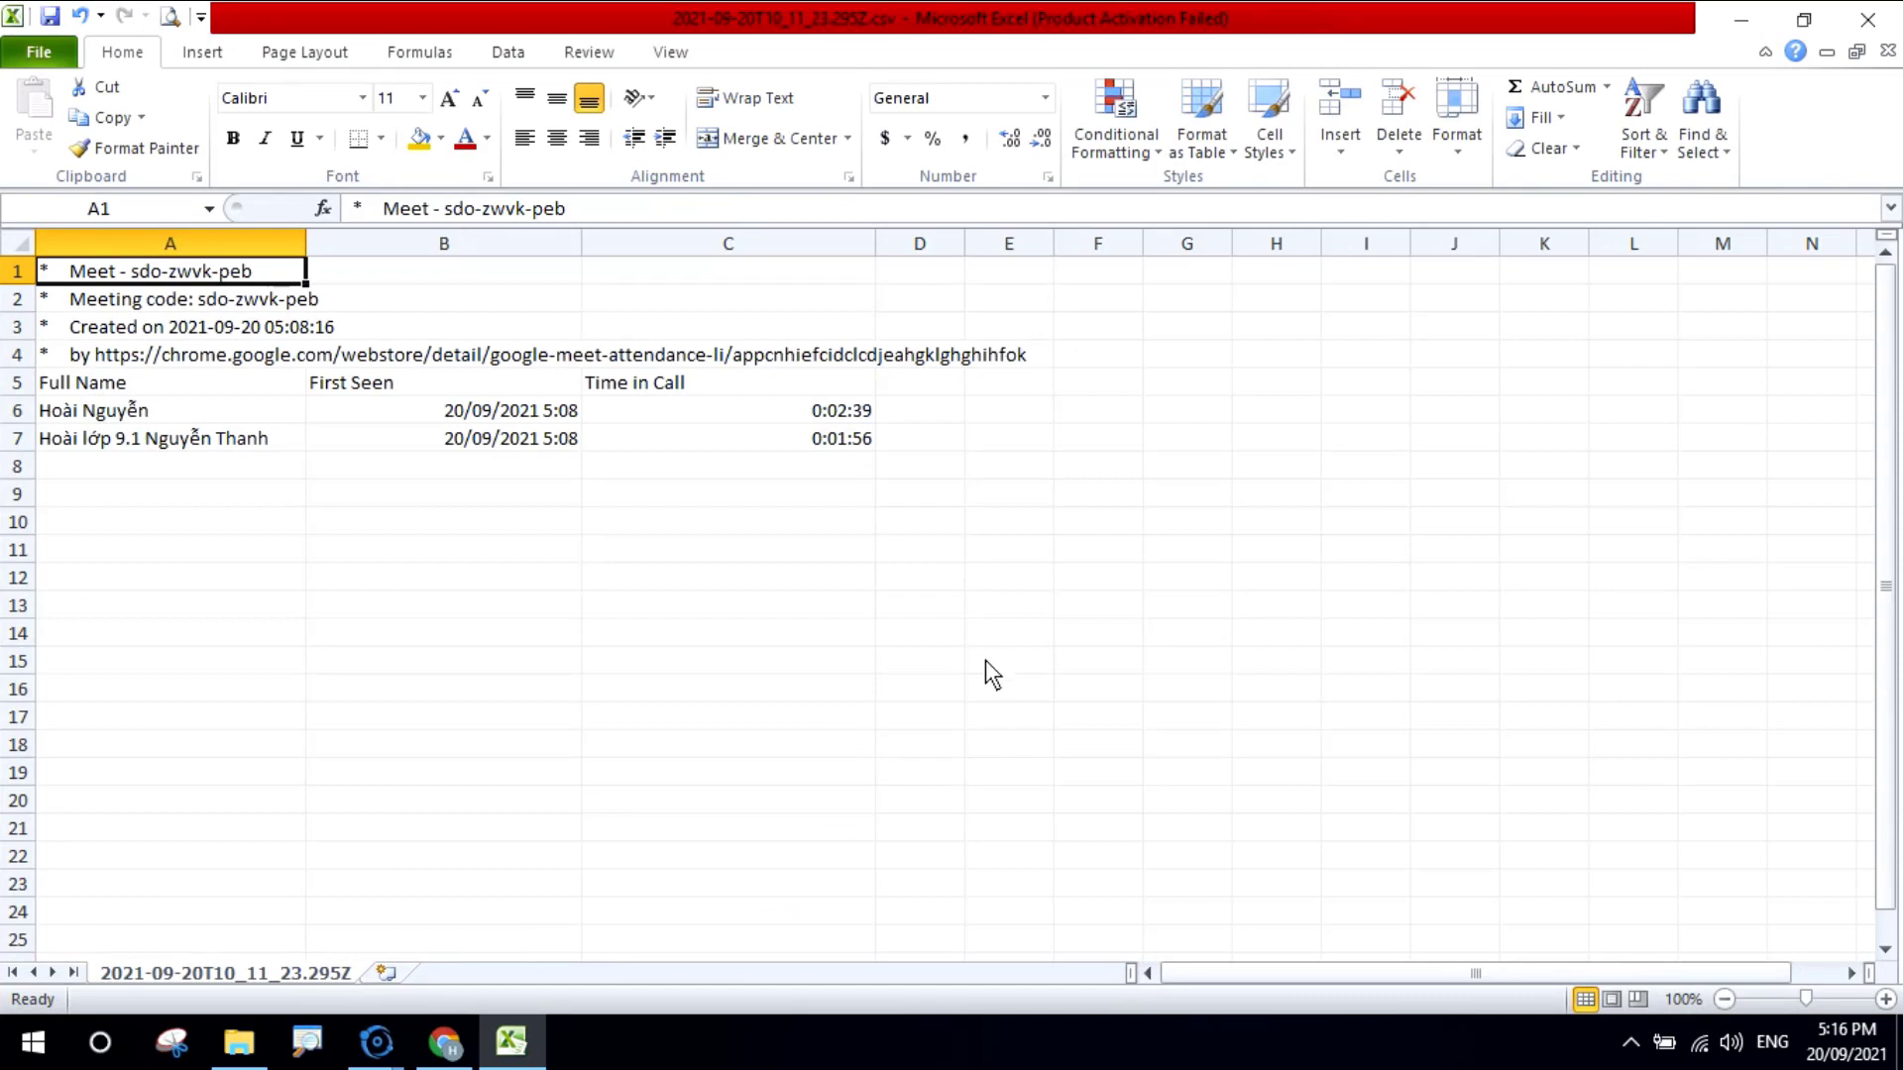